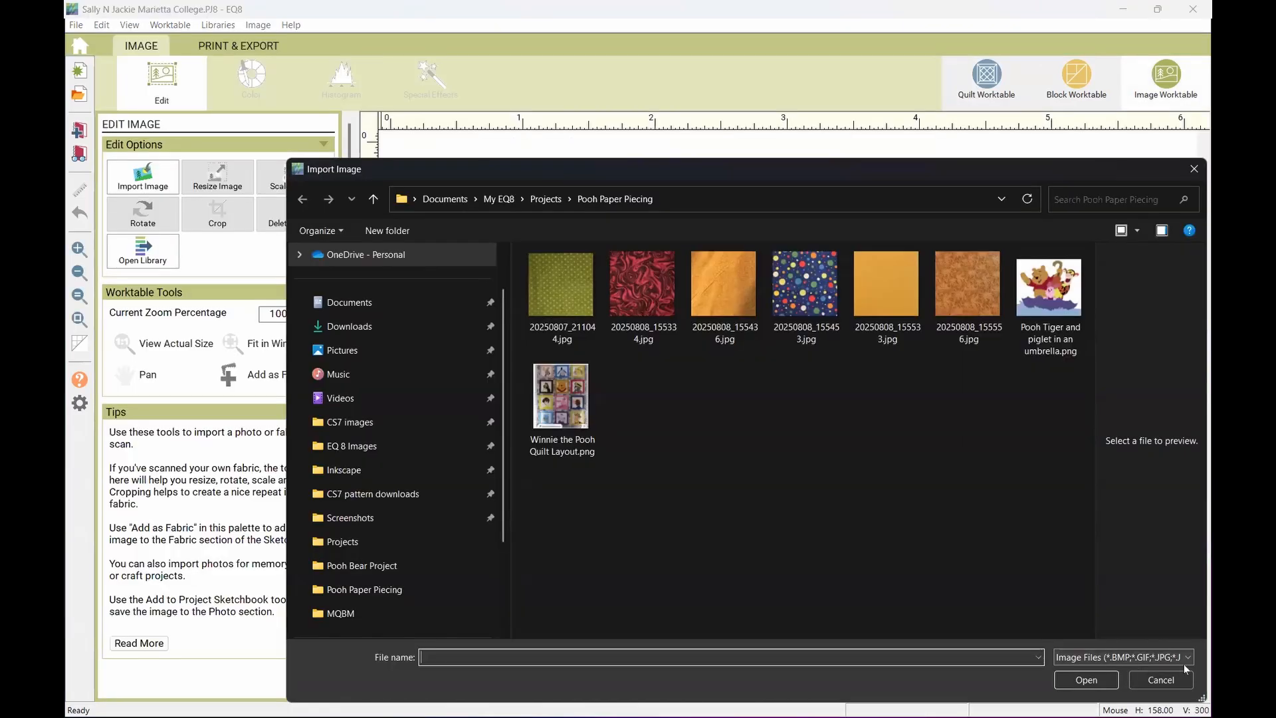
Step: Check which image file formats can be imported, and leave the import without choosing a file
click(1186, 658)
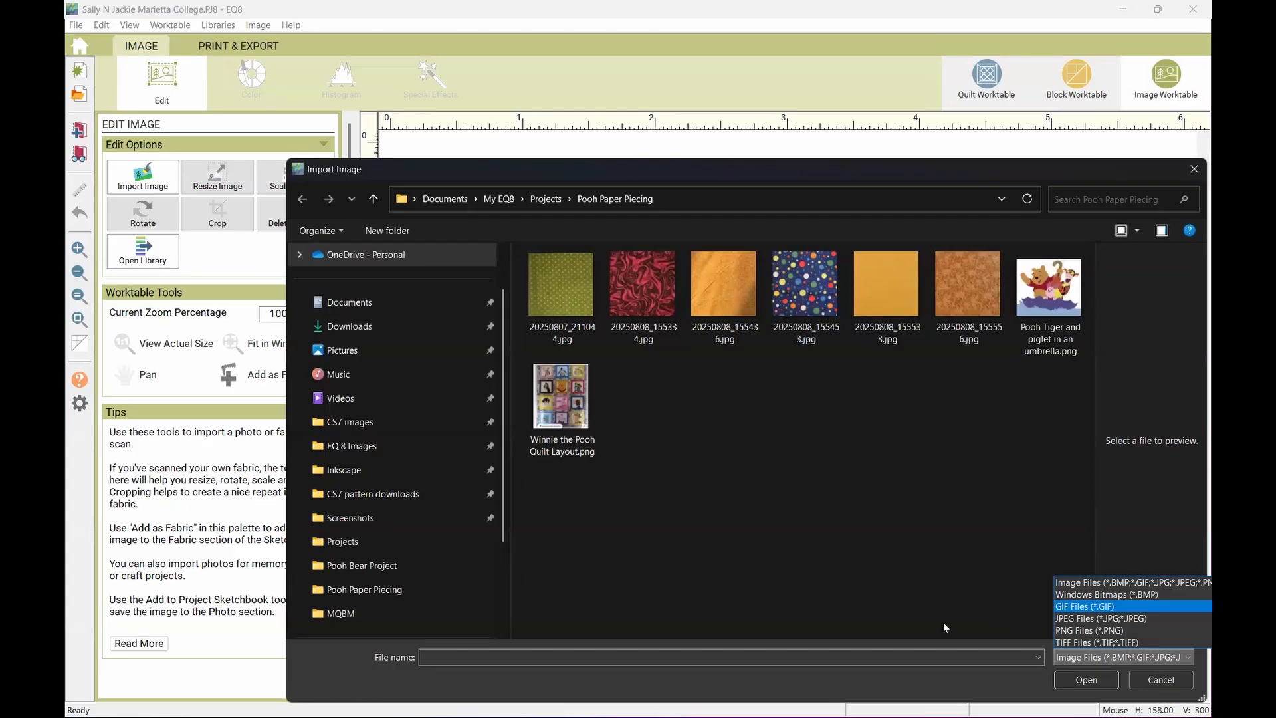
click(1155, 676)
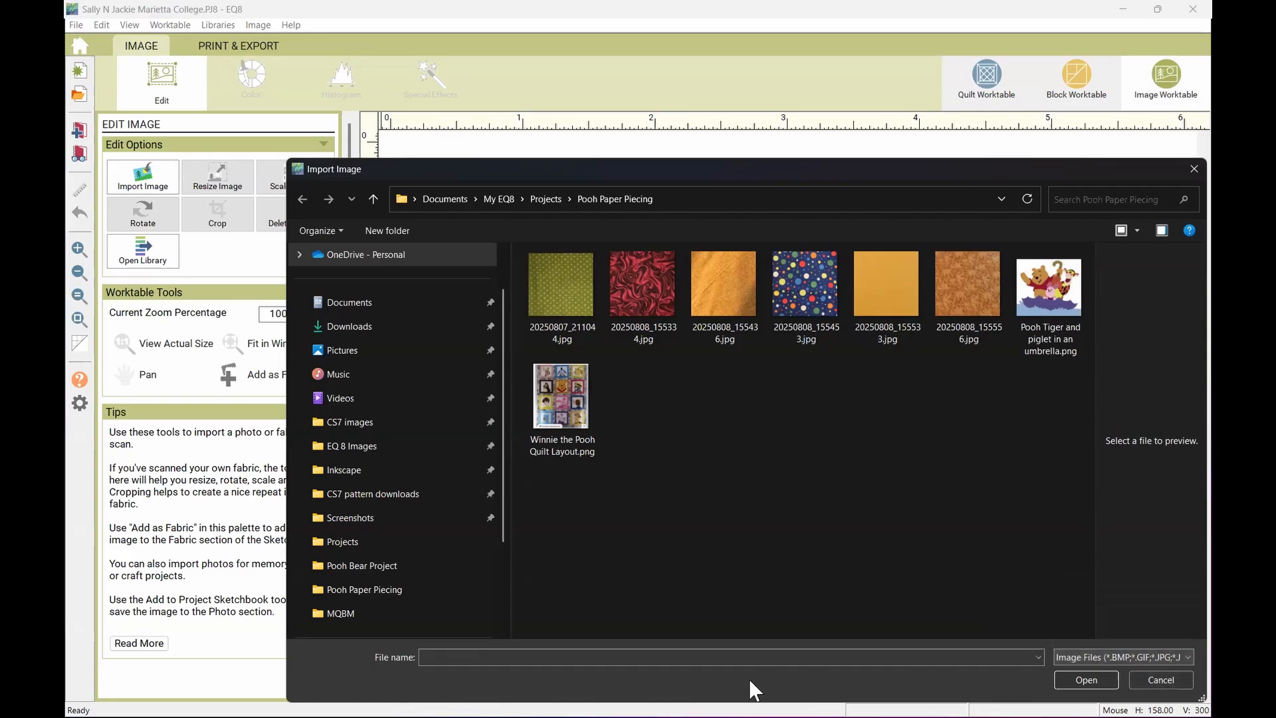
click(1194, 169)
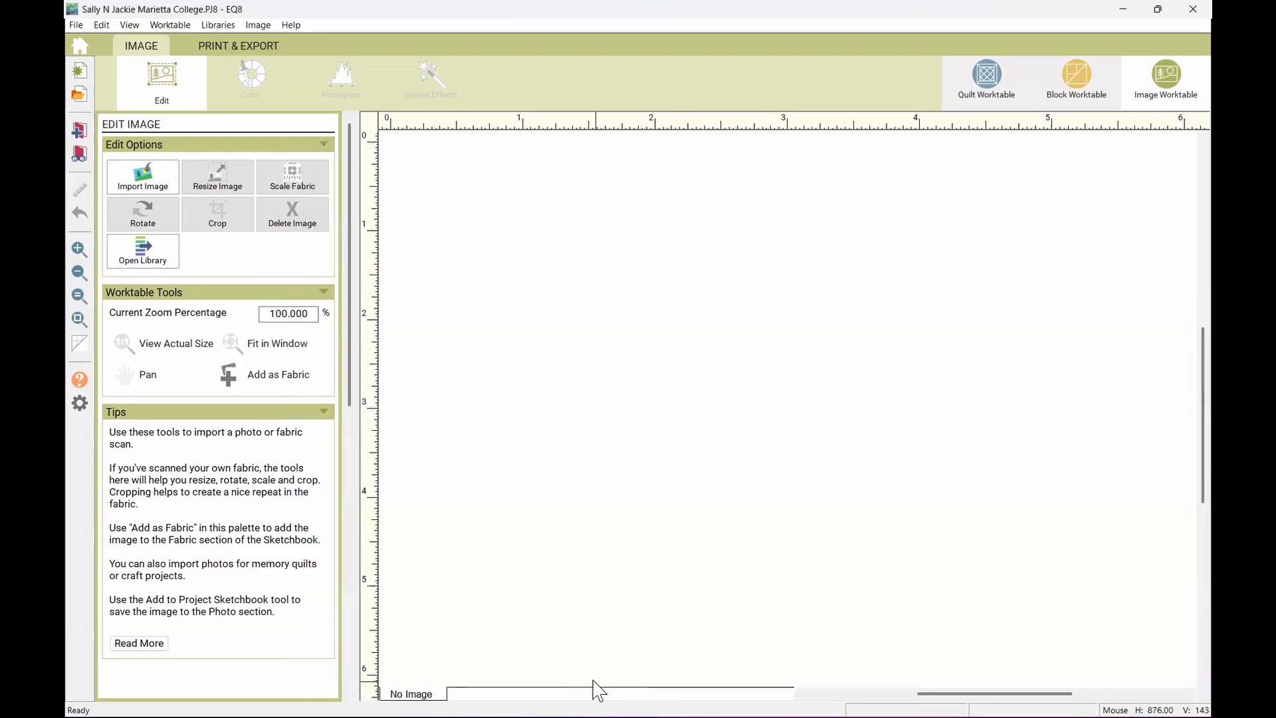
Step: Switch to Chrome to view the printable square ruler PDF, and return to the EQ8 project
click(1123, 11)
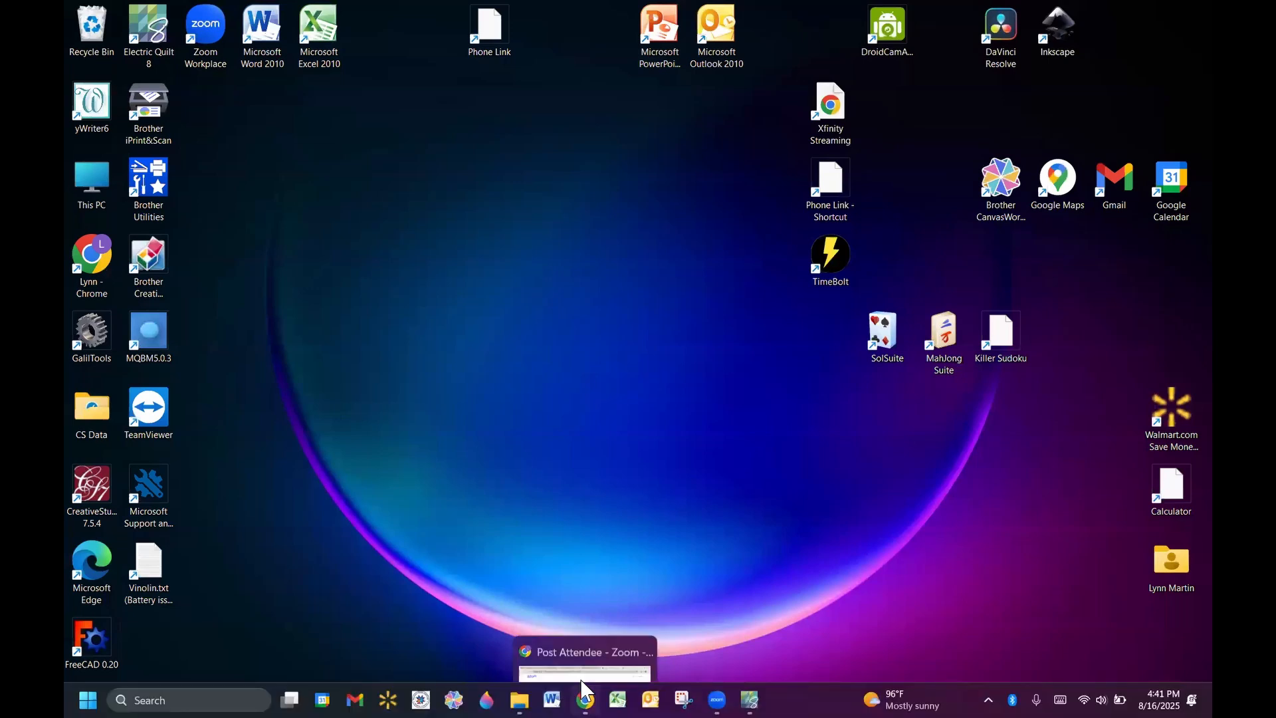
click(580, 680)
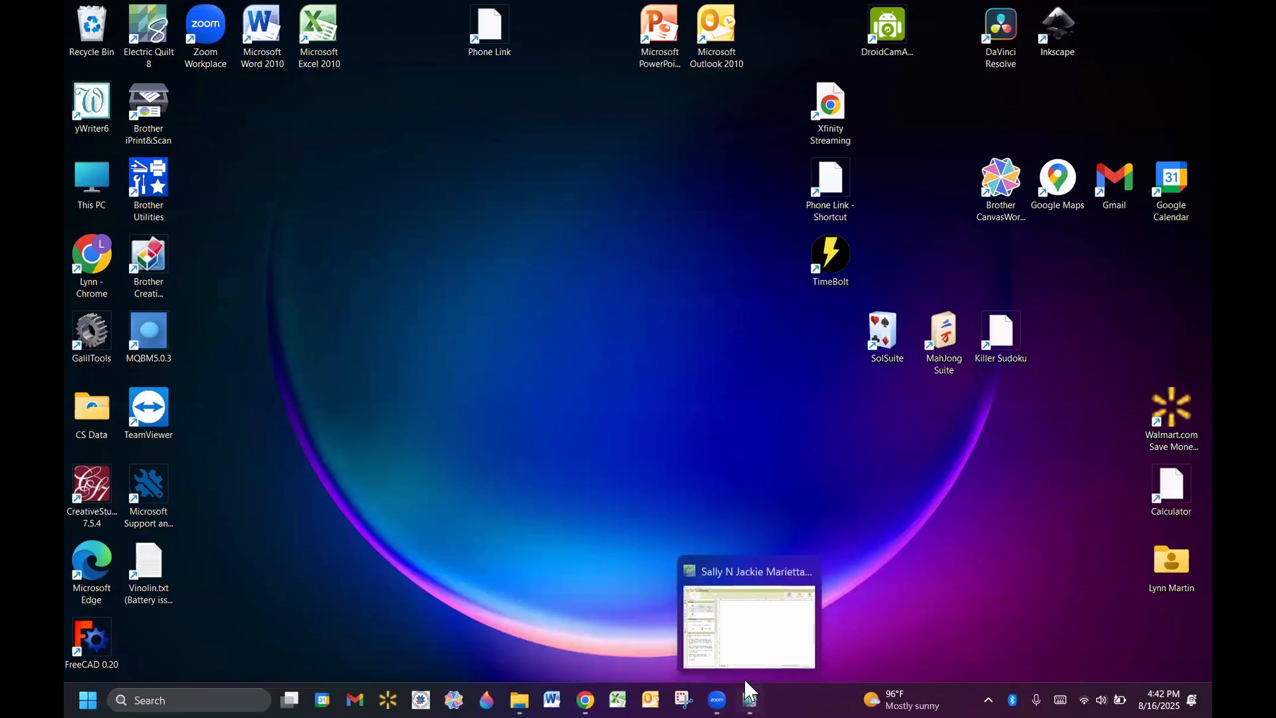
click(748, 698)
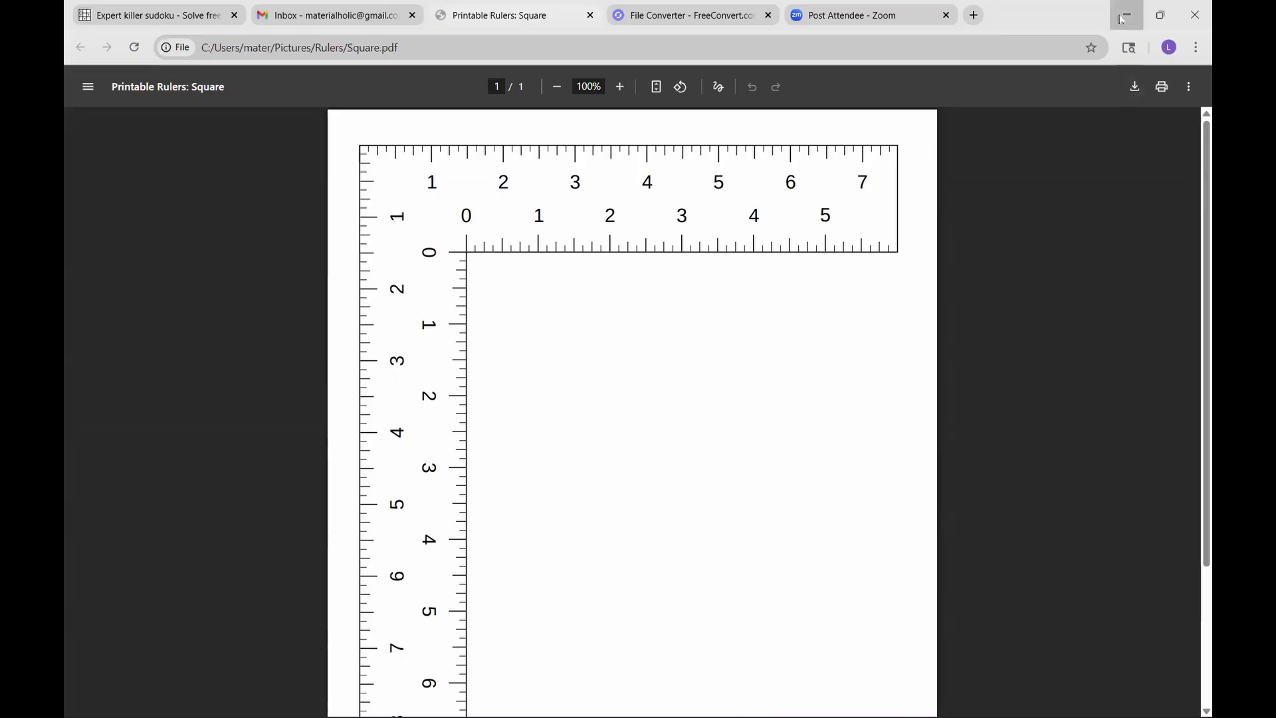
click(1125, 15)
mouse_move(683, 704)
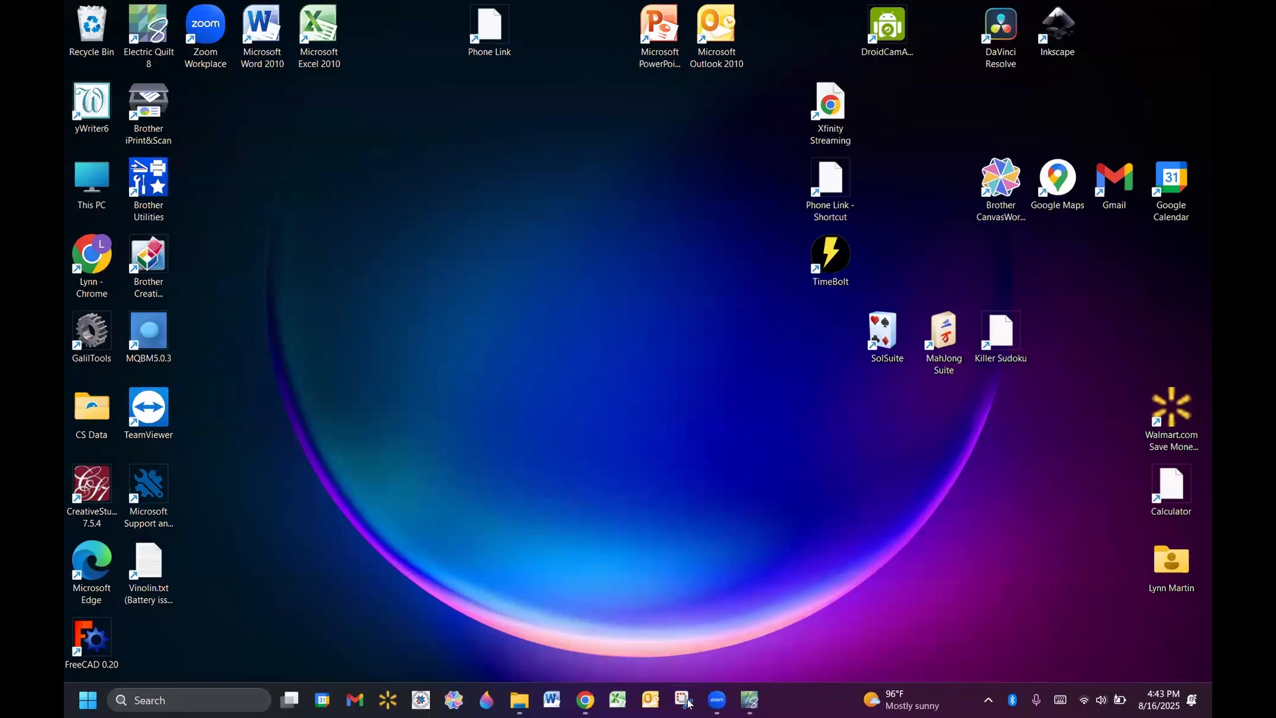
click(750, 701)
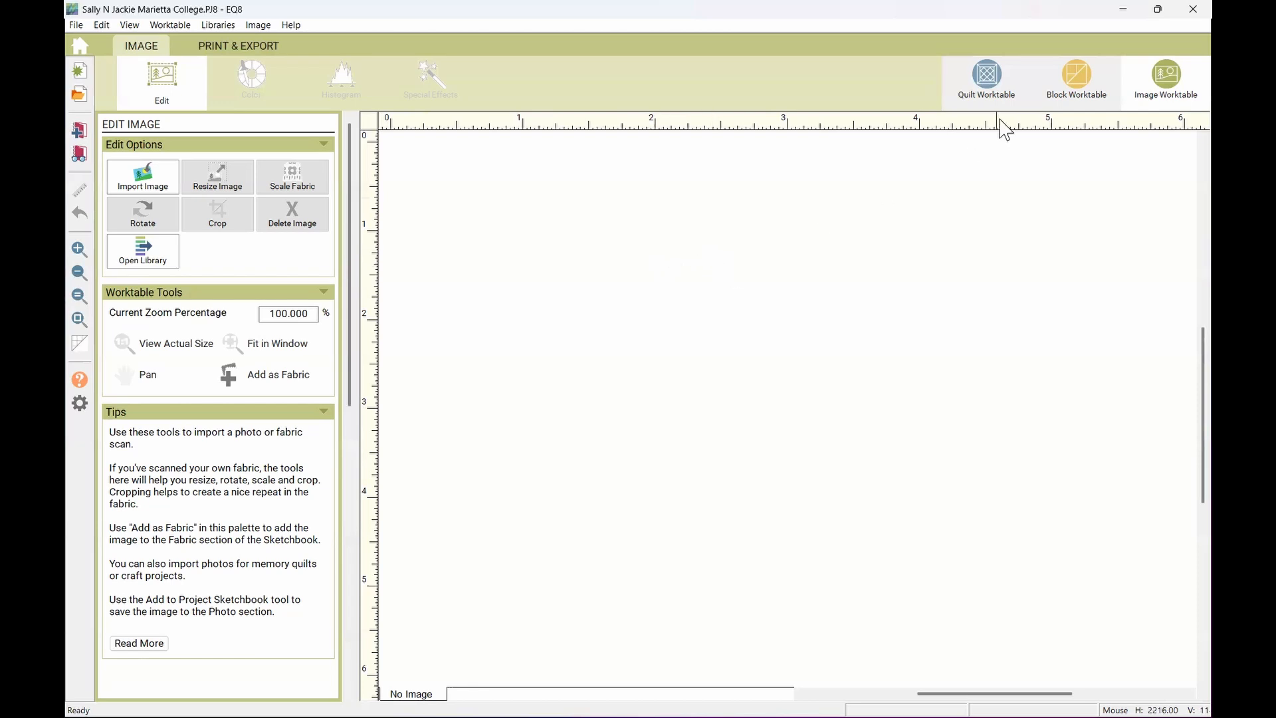
Step: Bring up the college quilt on the Quilt Worktable and examine its photo and T-shirt blocks up close and as a whole
click(988, 80)
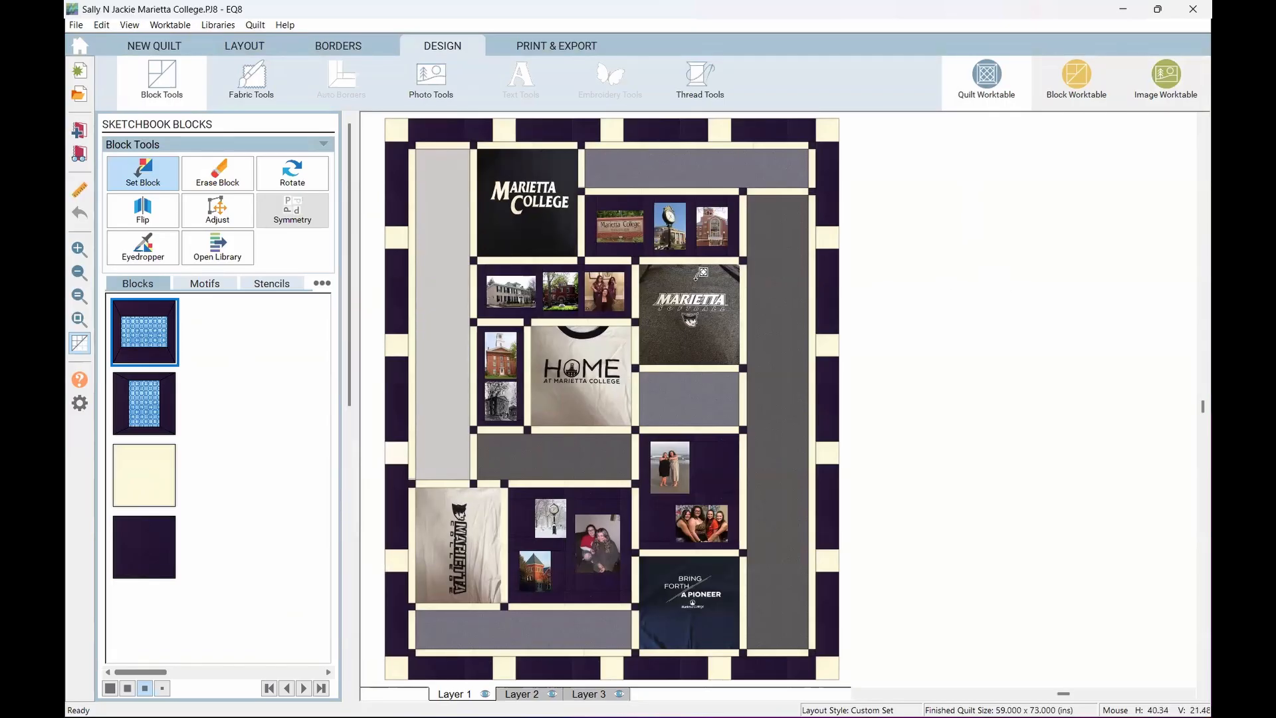
scroll(625, 246, up, 1)
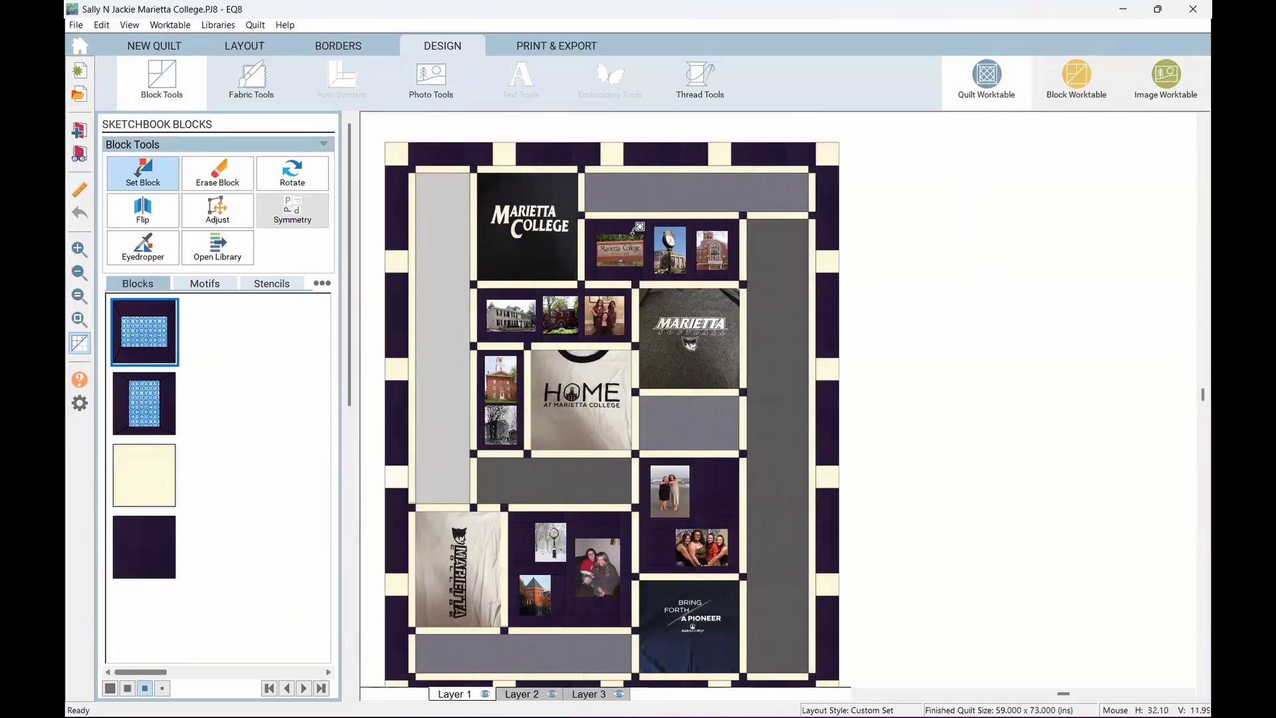
scroll(663, 240, up, 5)
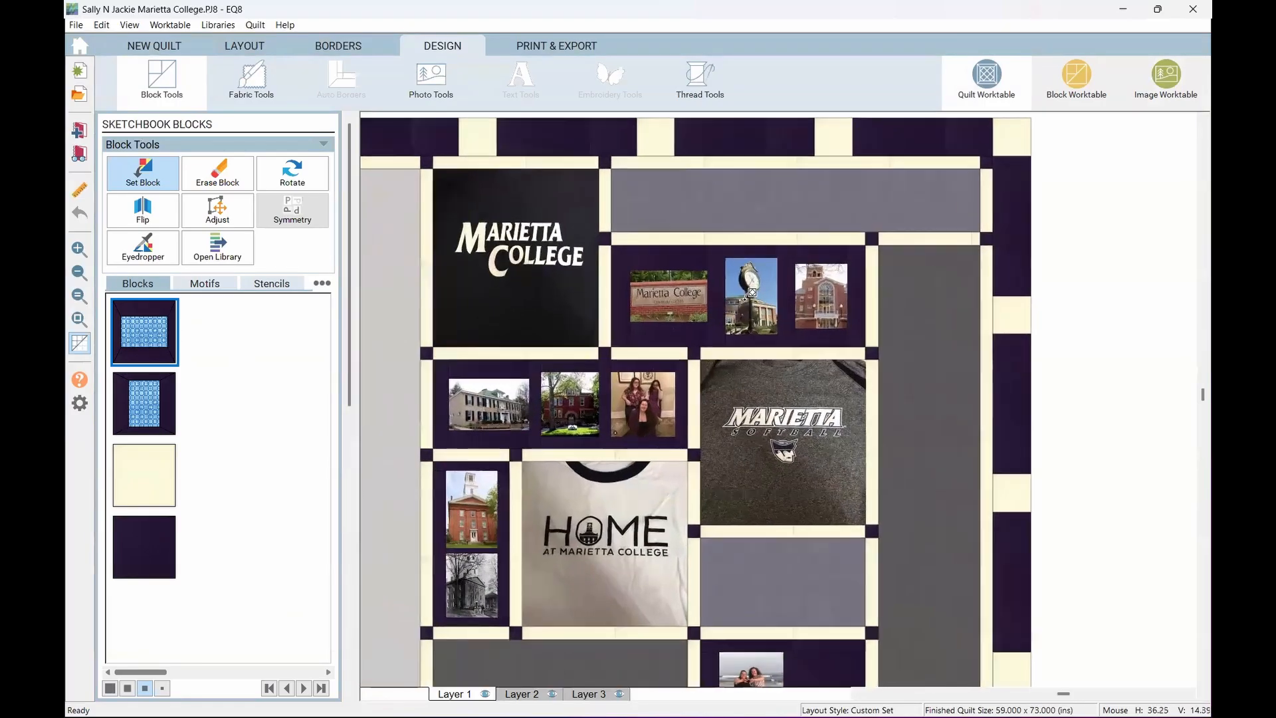
scroll(753, 293, up, 3)
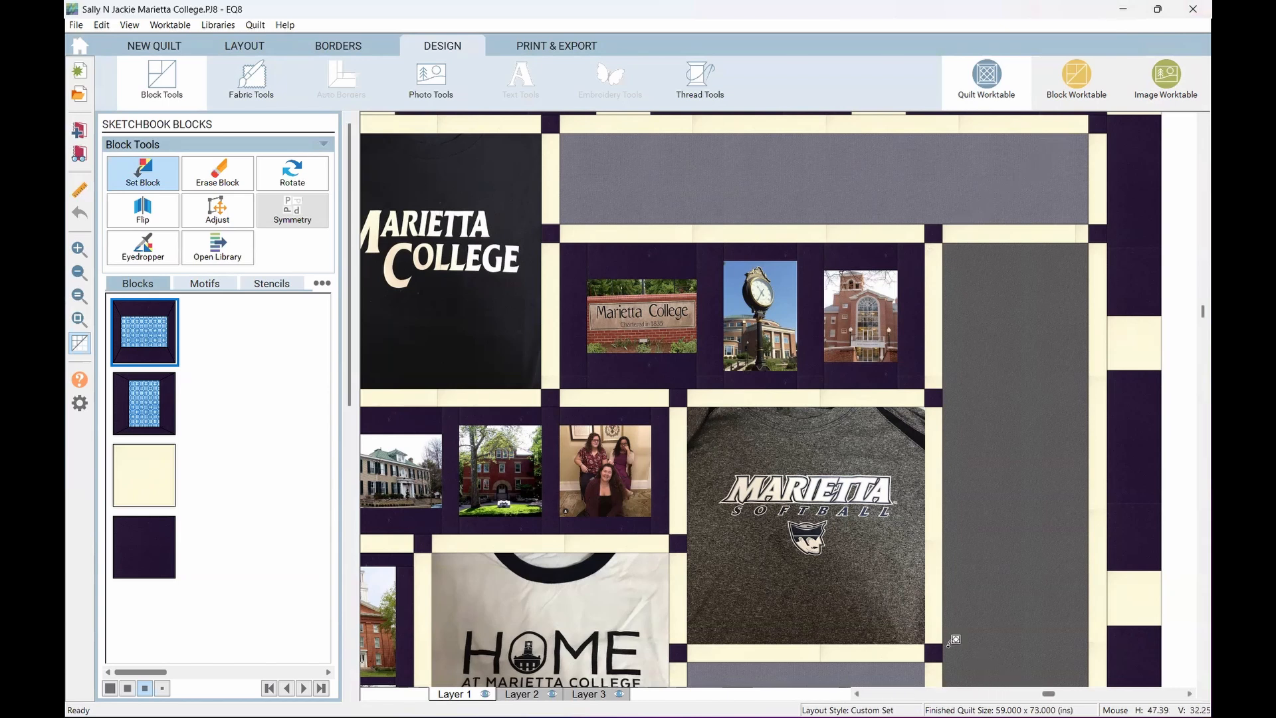
scroll(887, 496, down, 3)
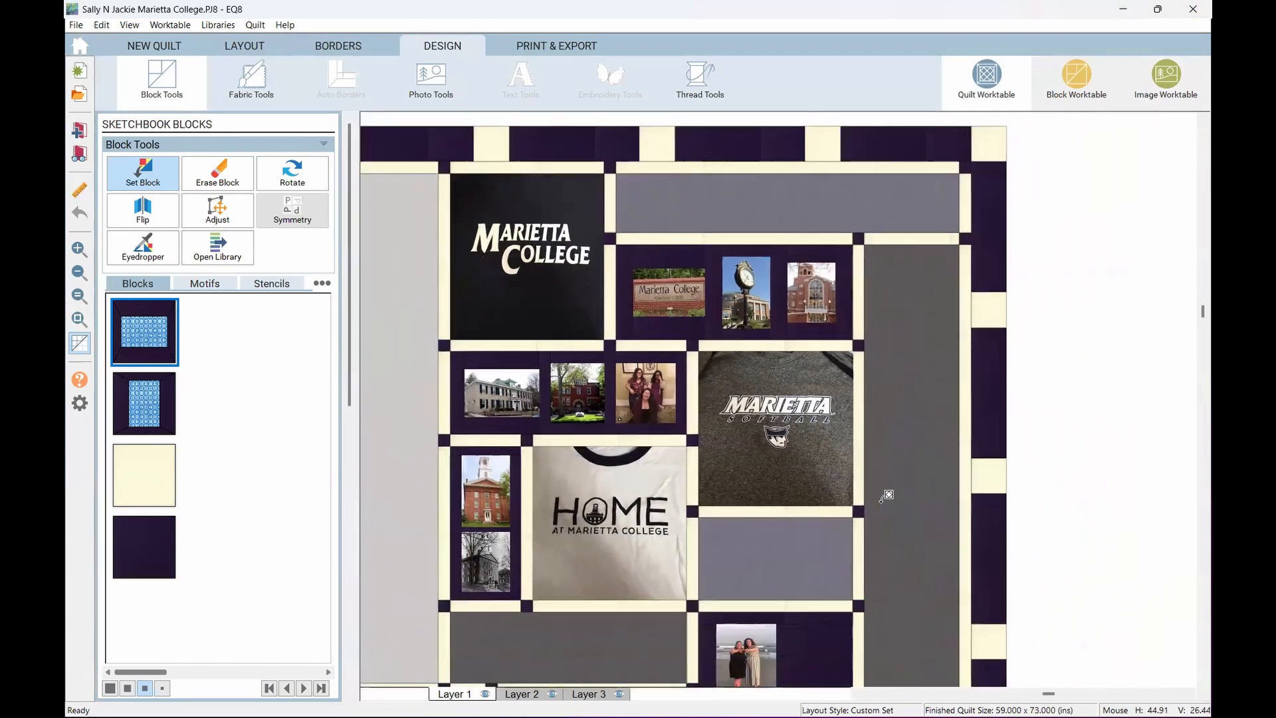
scroll(885, 495, down, 3)
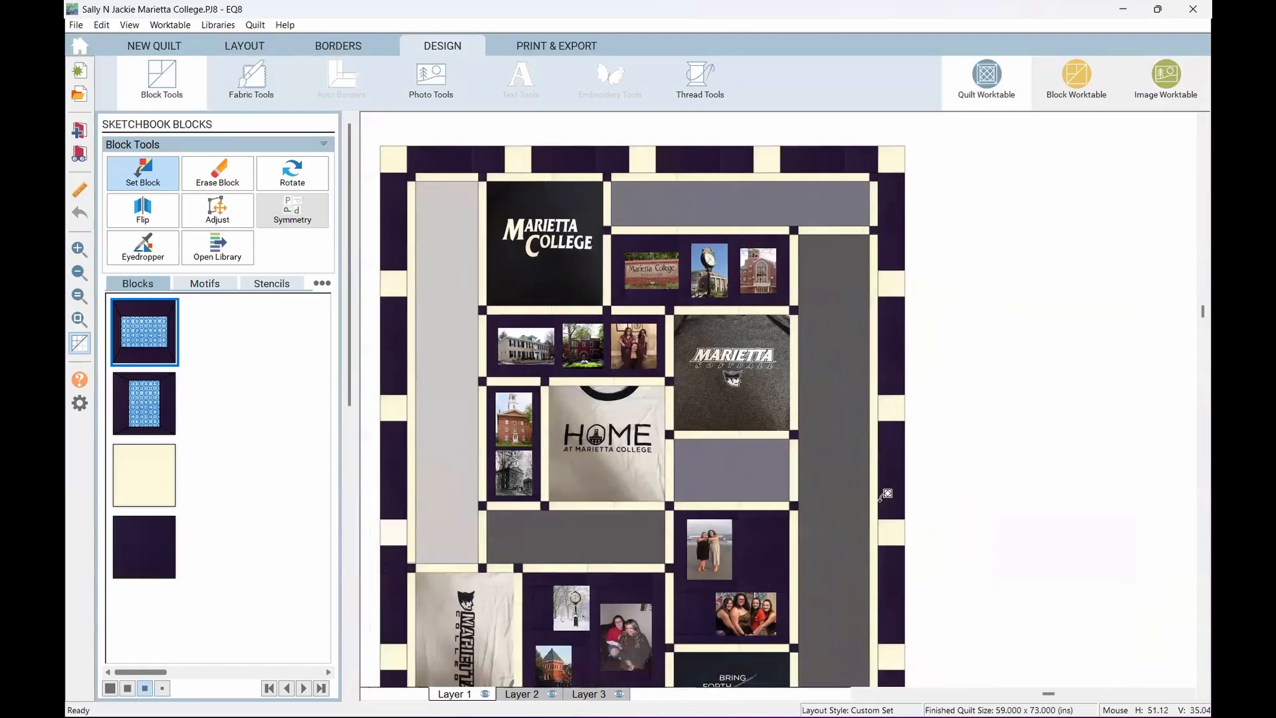
scroll(885, 495, down, 1)
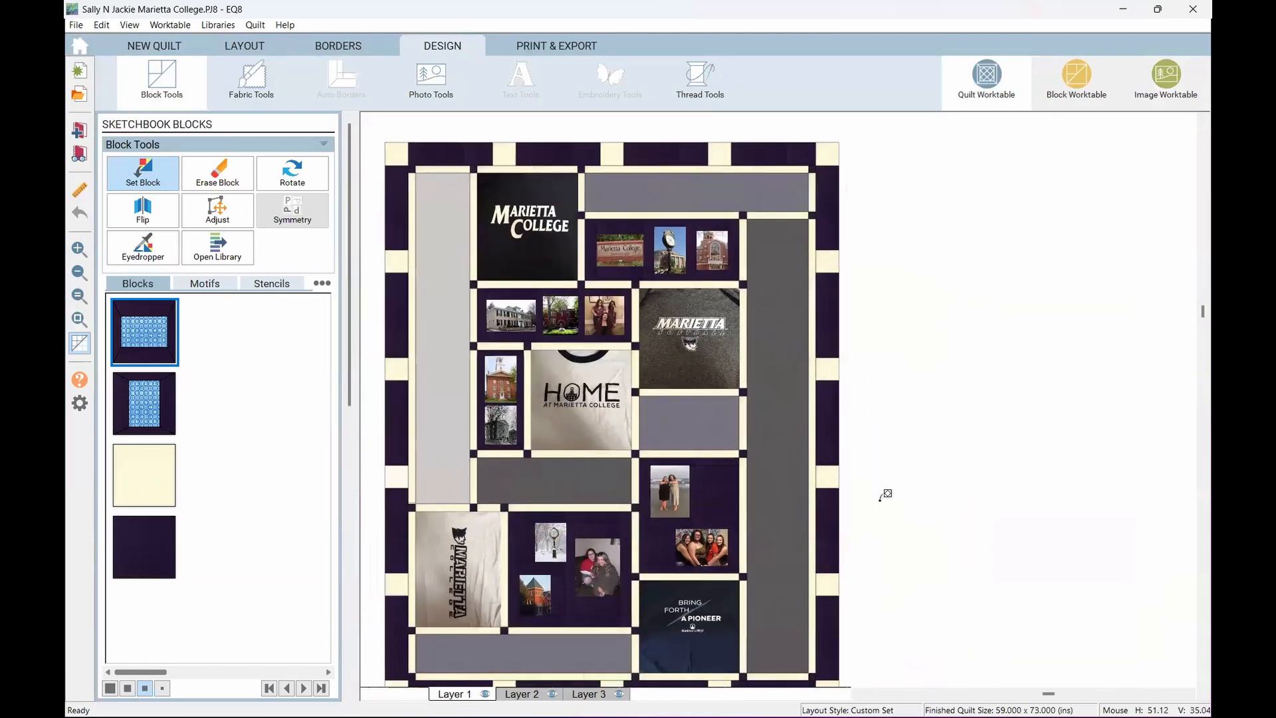
scroll(886, 495, down, 1)
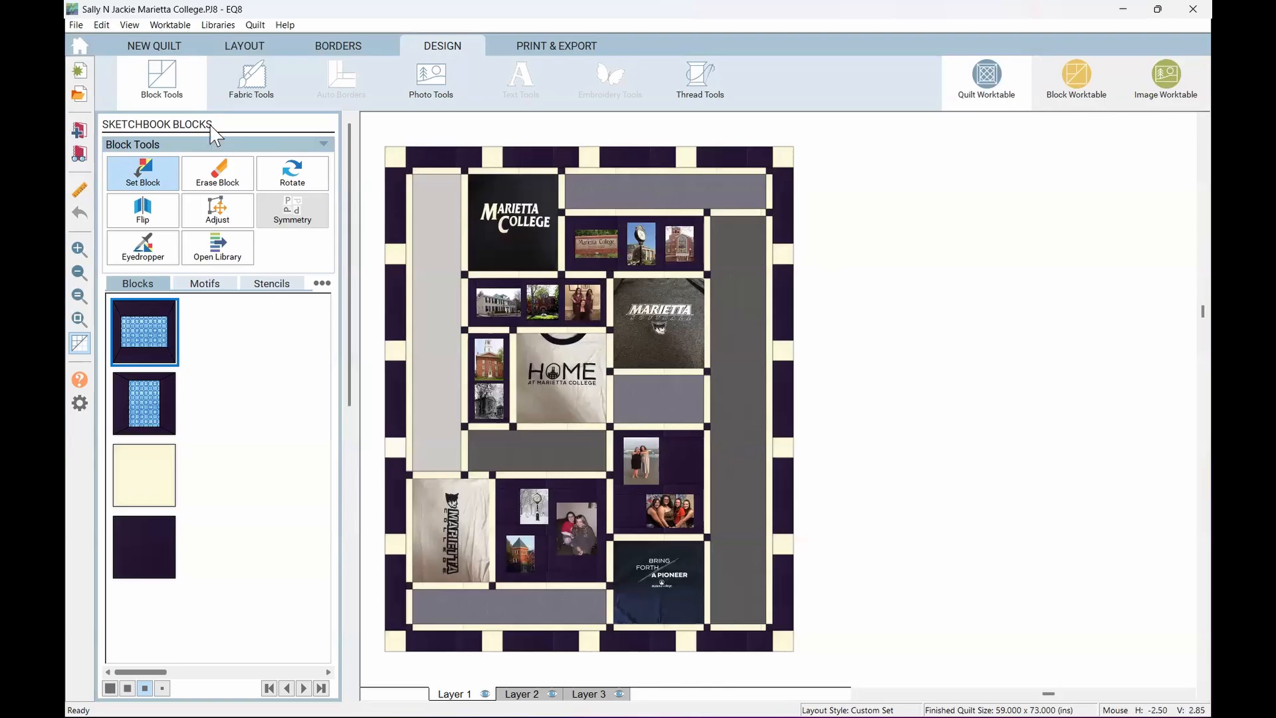
Step: Bring up the quilt's printing options and try to print a block without selecting one
click(525, 47)
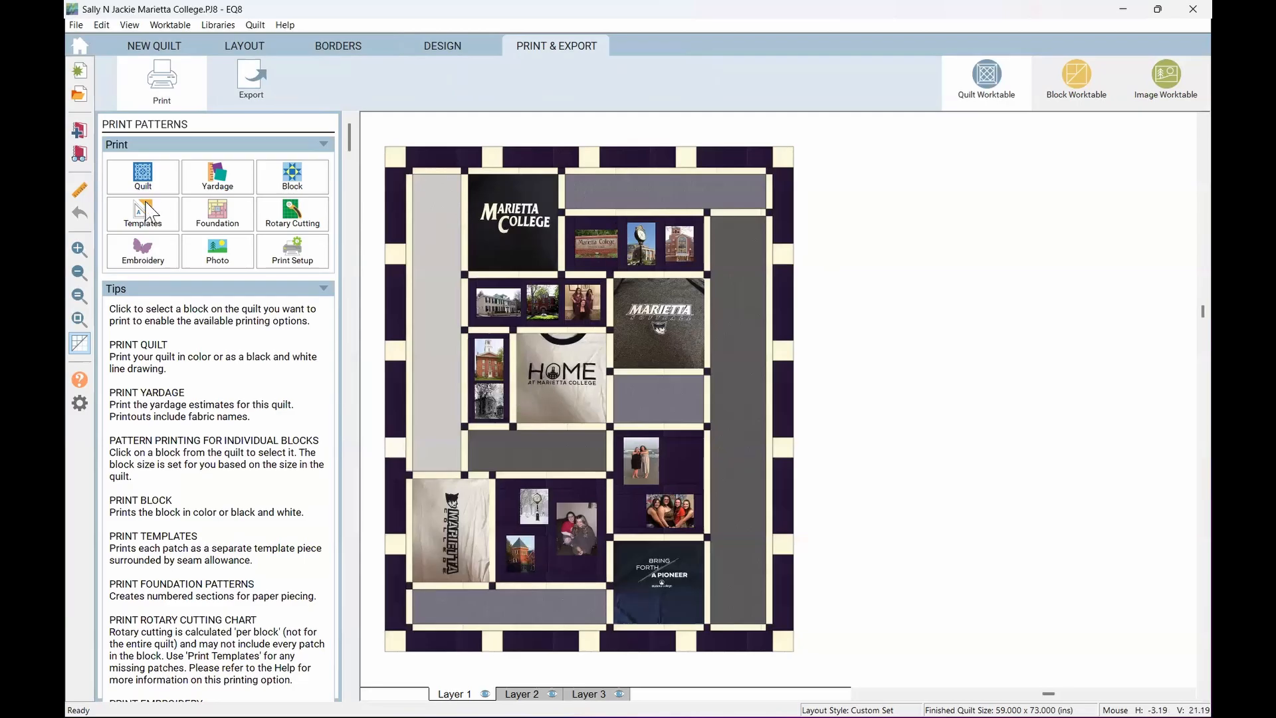
click(290, 186)
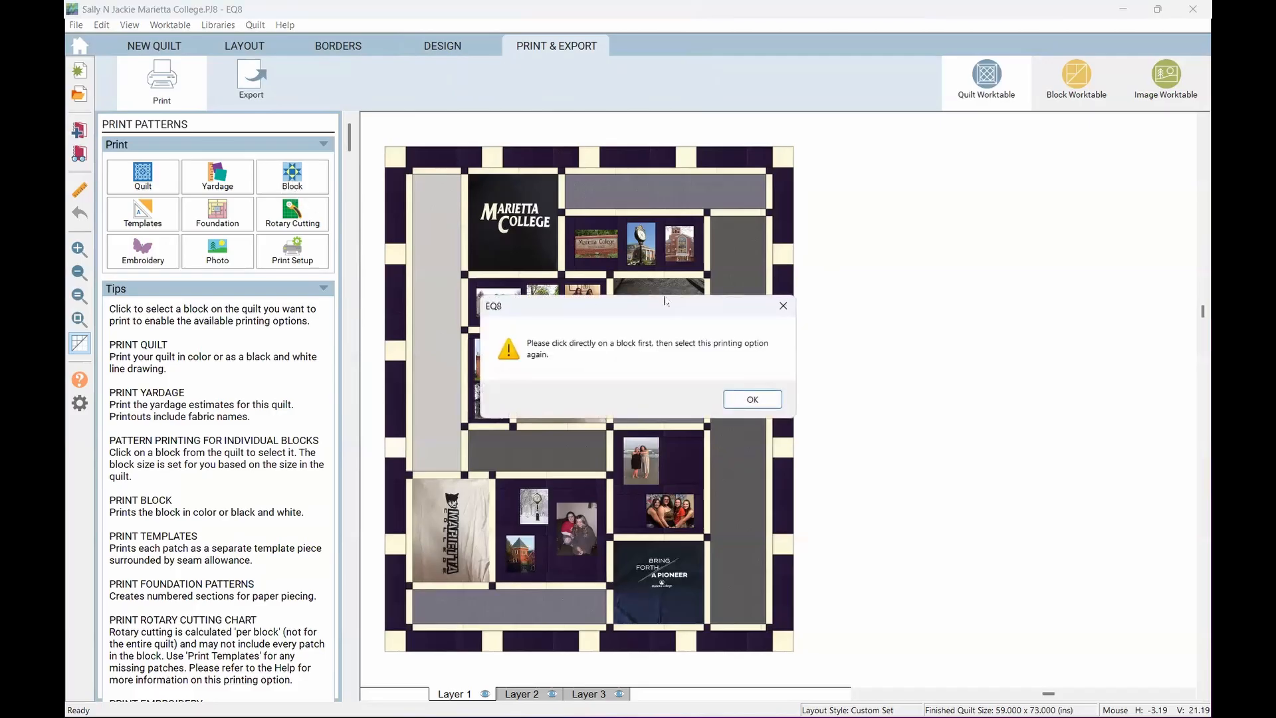
click(846, 268)
click(752, 399)
Step: Select the Chi Omega House photo on Layer 2, preview its printout at the size used in the quilt, and close the preview
scroll(585, 382, up, 9)
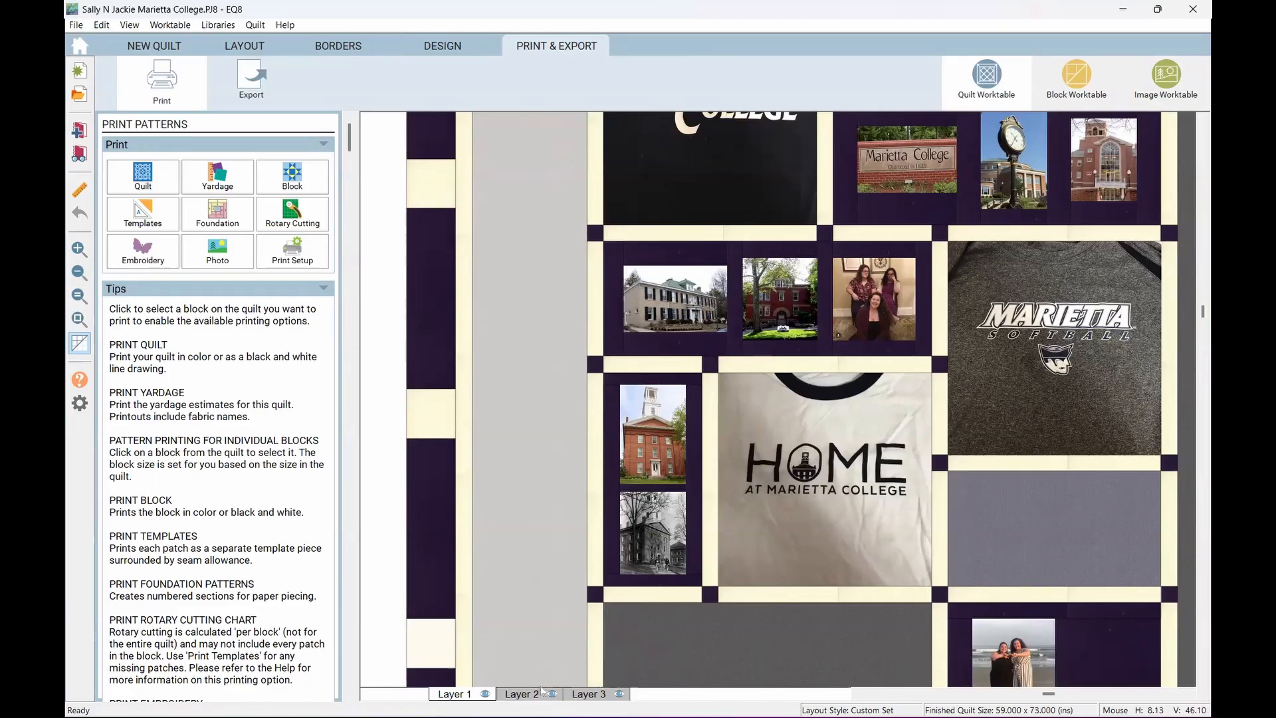
click(686, 293)
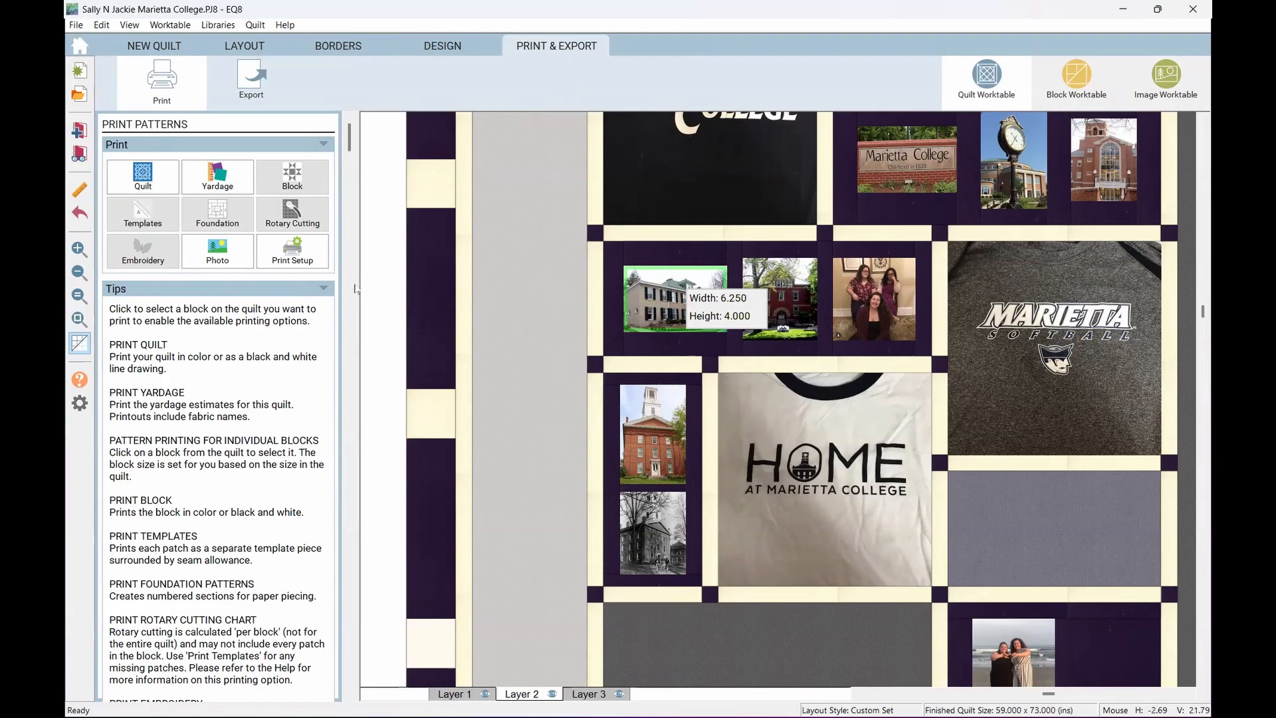
click(218, 259)
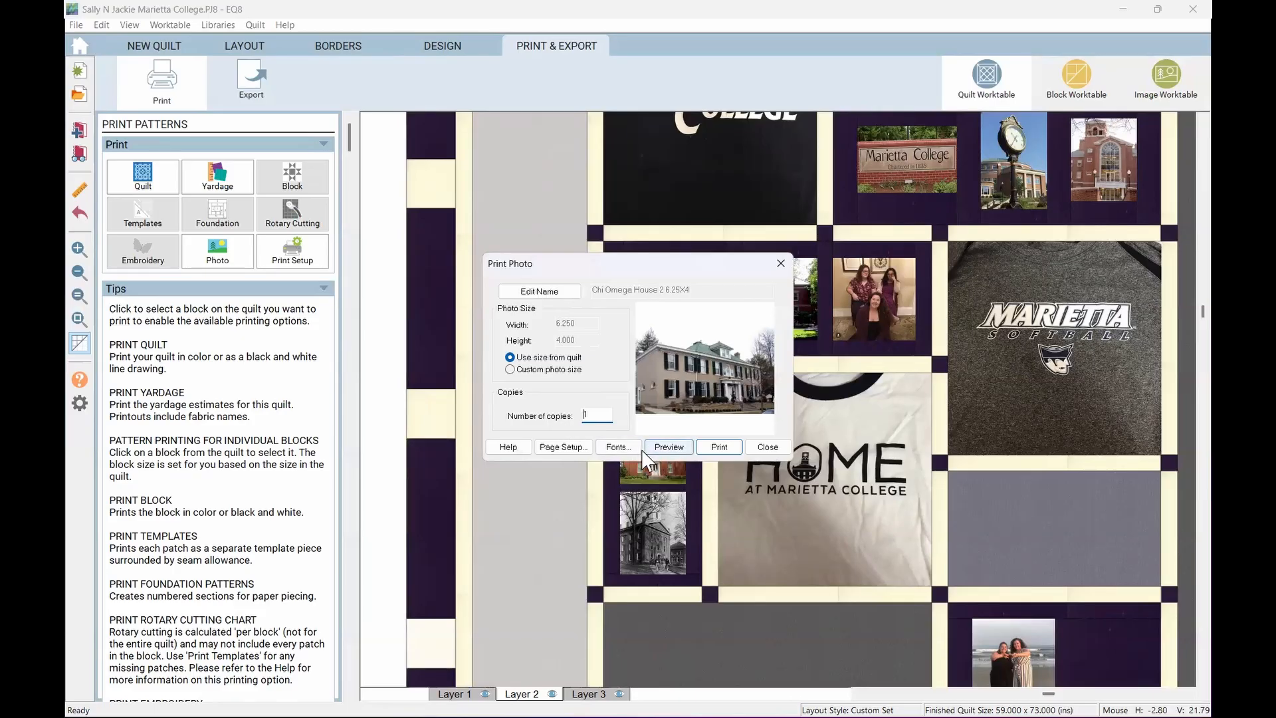
click(664, 446)
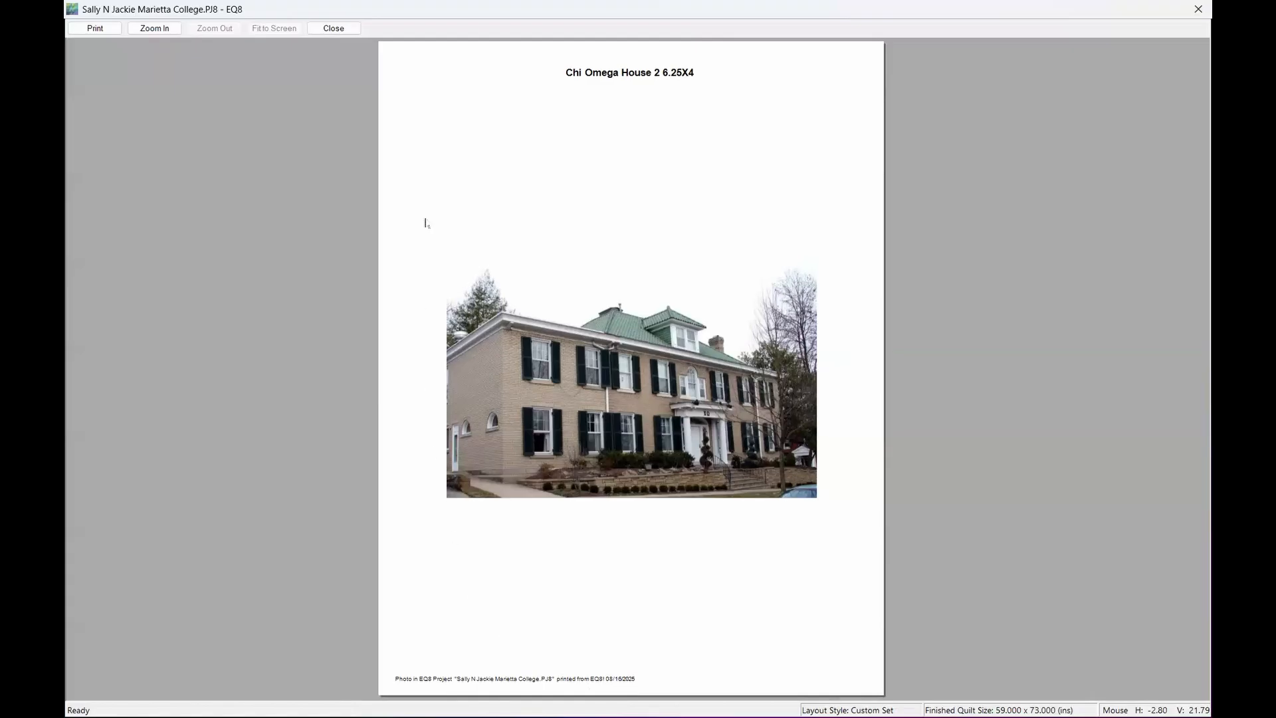
click(334, 28)
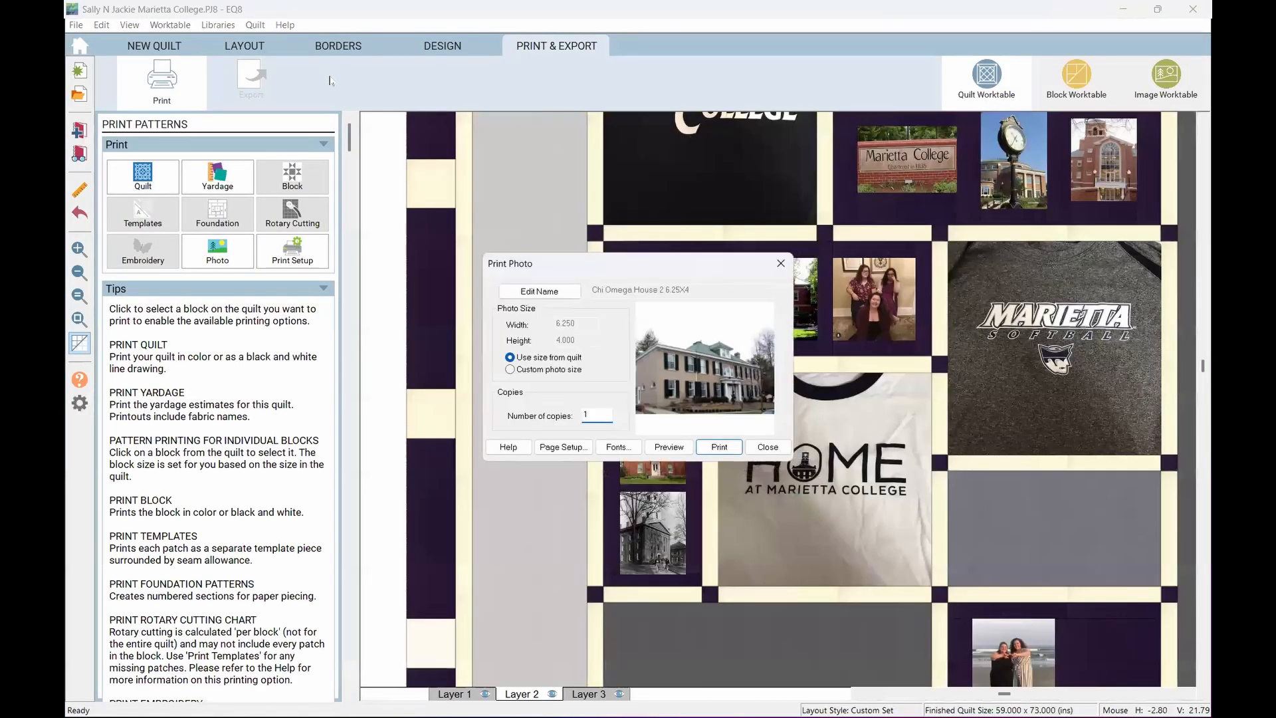
click(770, 452)
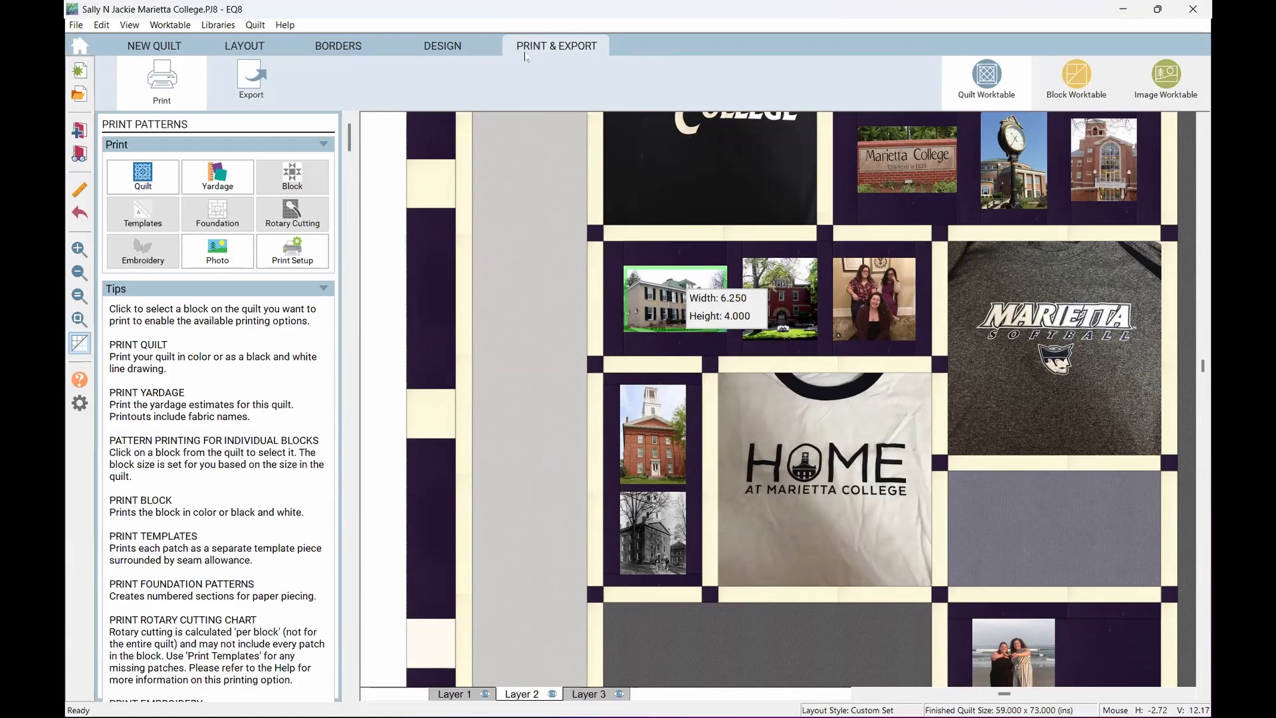
Step: Set the page orientation to Landscape for printing the Chi Omega House photo and check the print preview
click(217, 251)
click(566, 448)
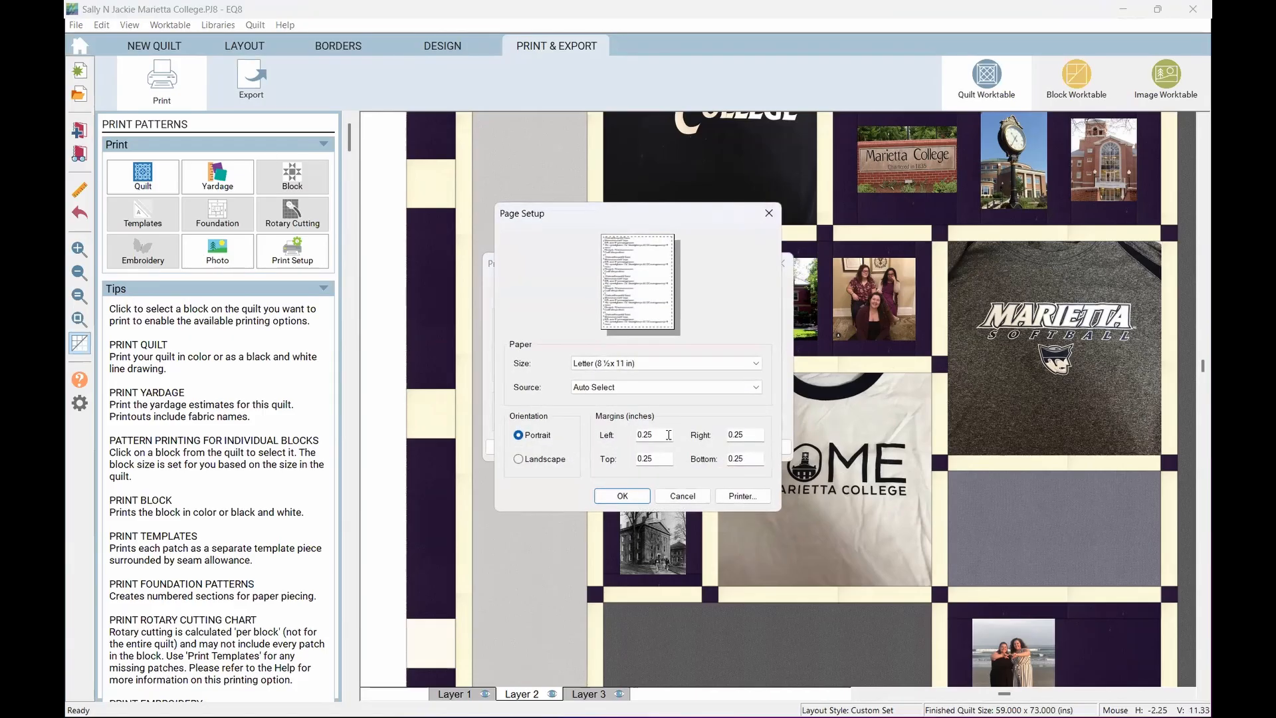
click(544, 460)
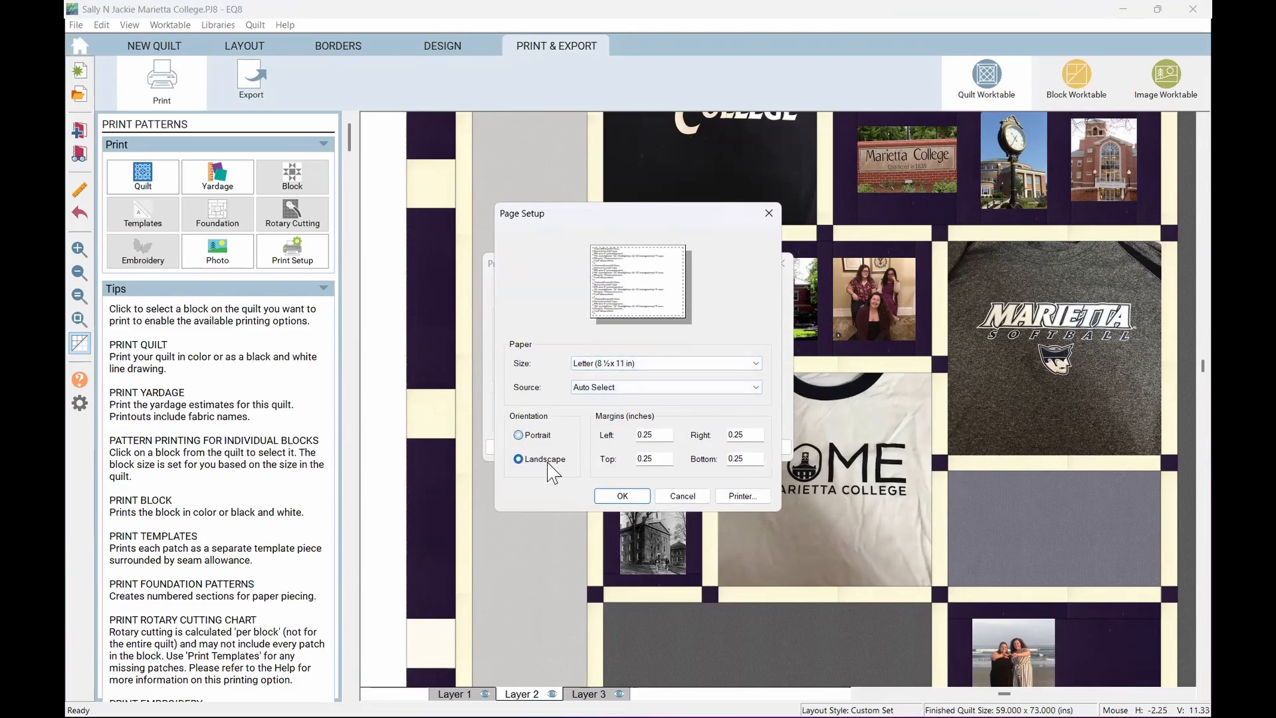
click(622, 497)
click(678, 453)
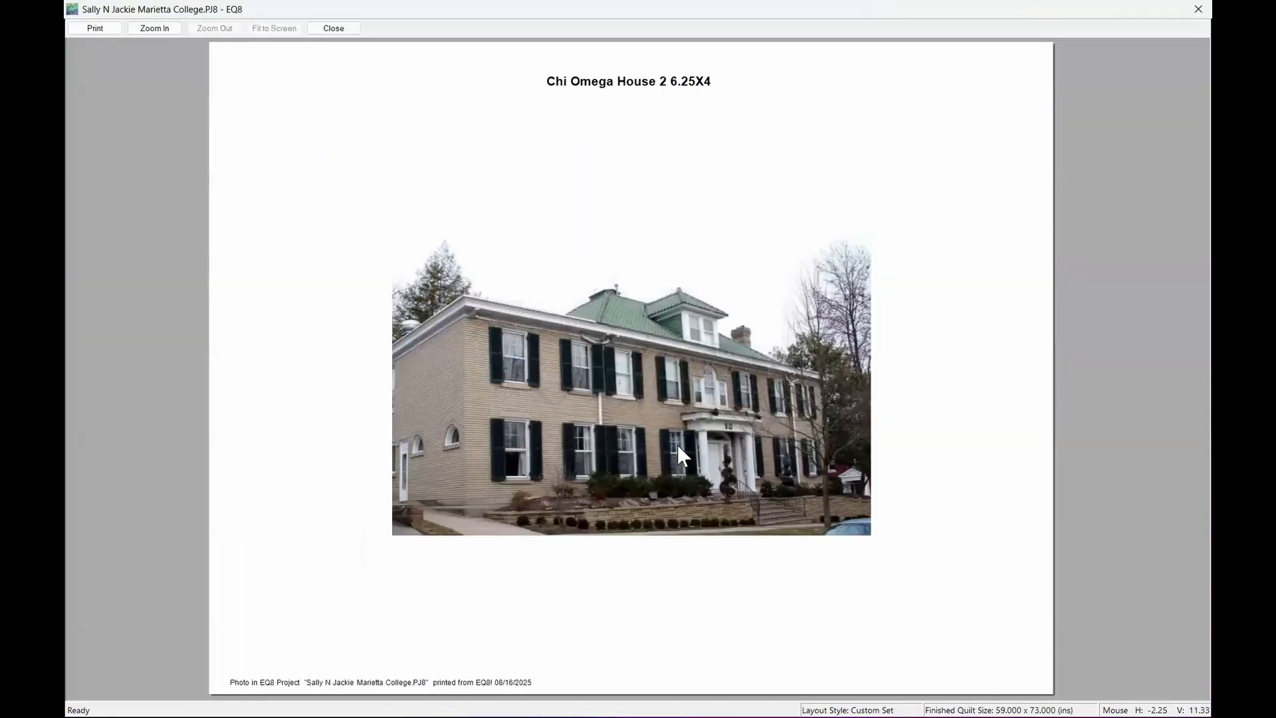
click(334, 28)
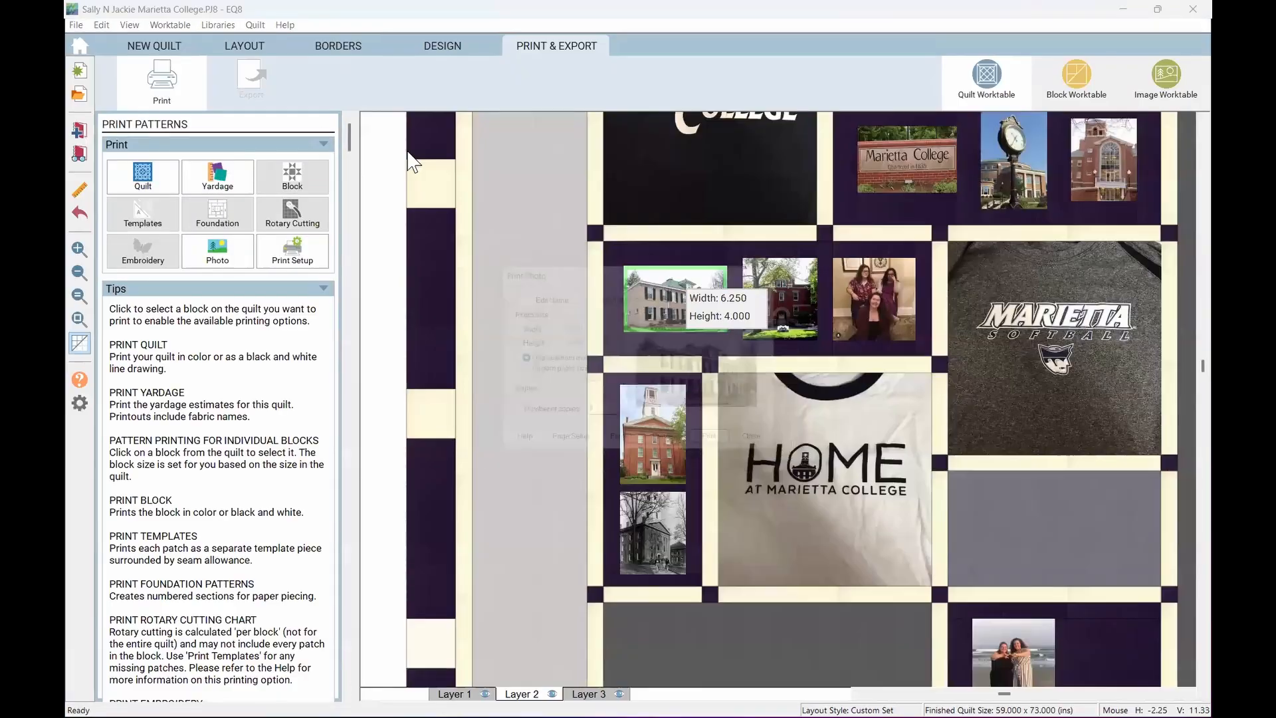
click(765, 447)
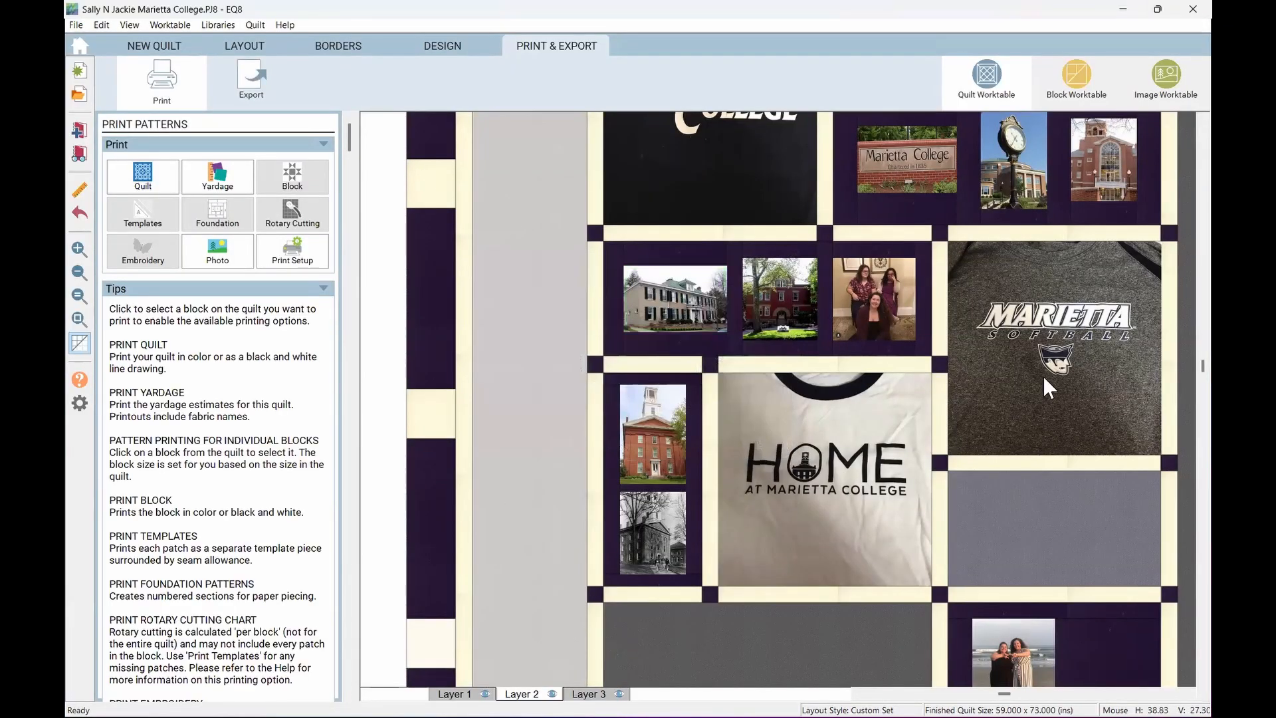
Step: Select the Marietta Softball shirt photo on Layer 1 to check its size, and view it within the whole quilt
click(479, 691)
click(977, 402)
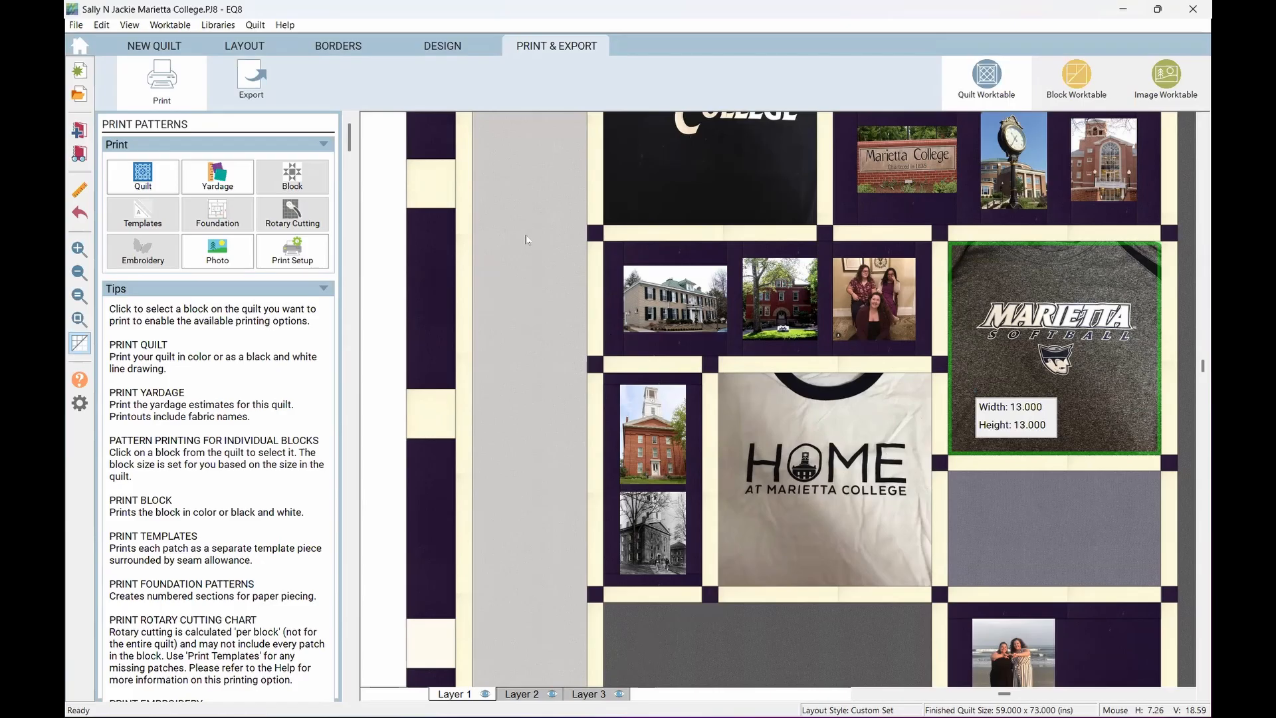
scroll(526, 235, down, 5)
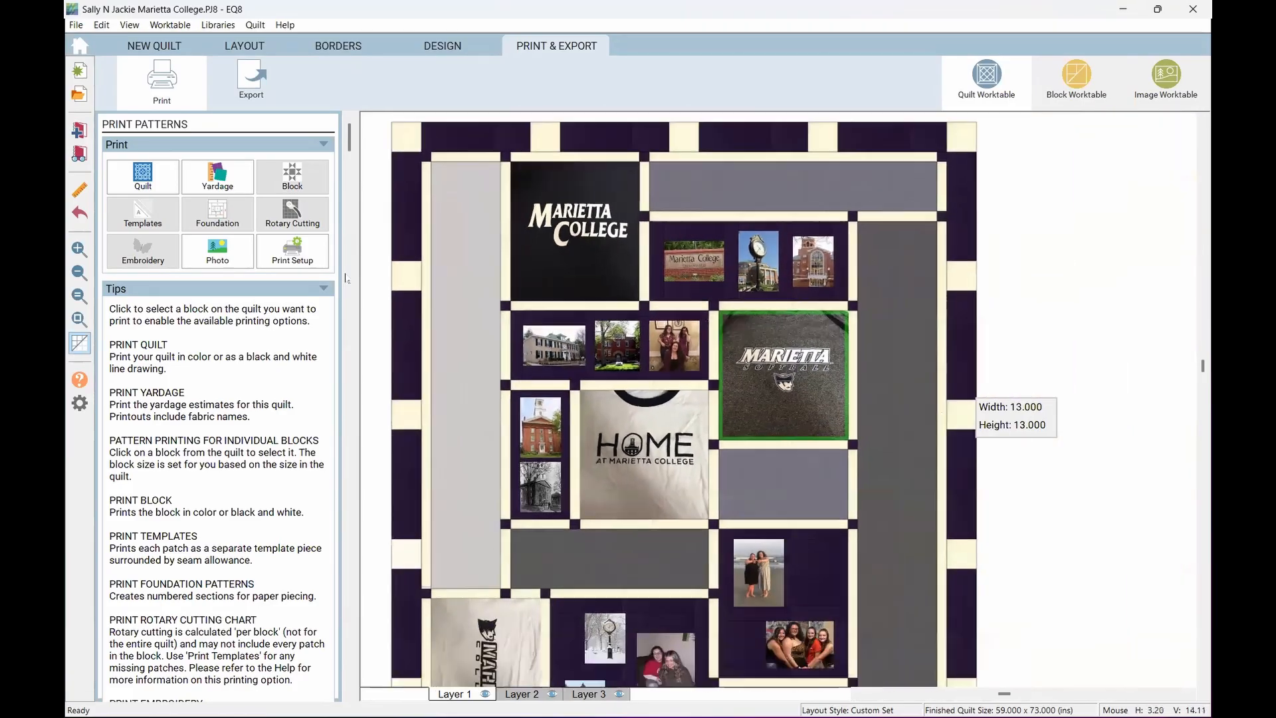
click(80, 319)
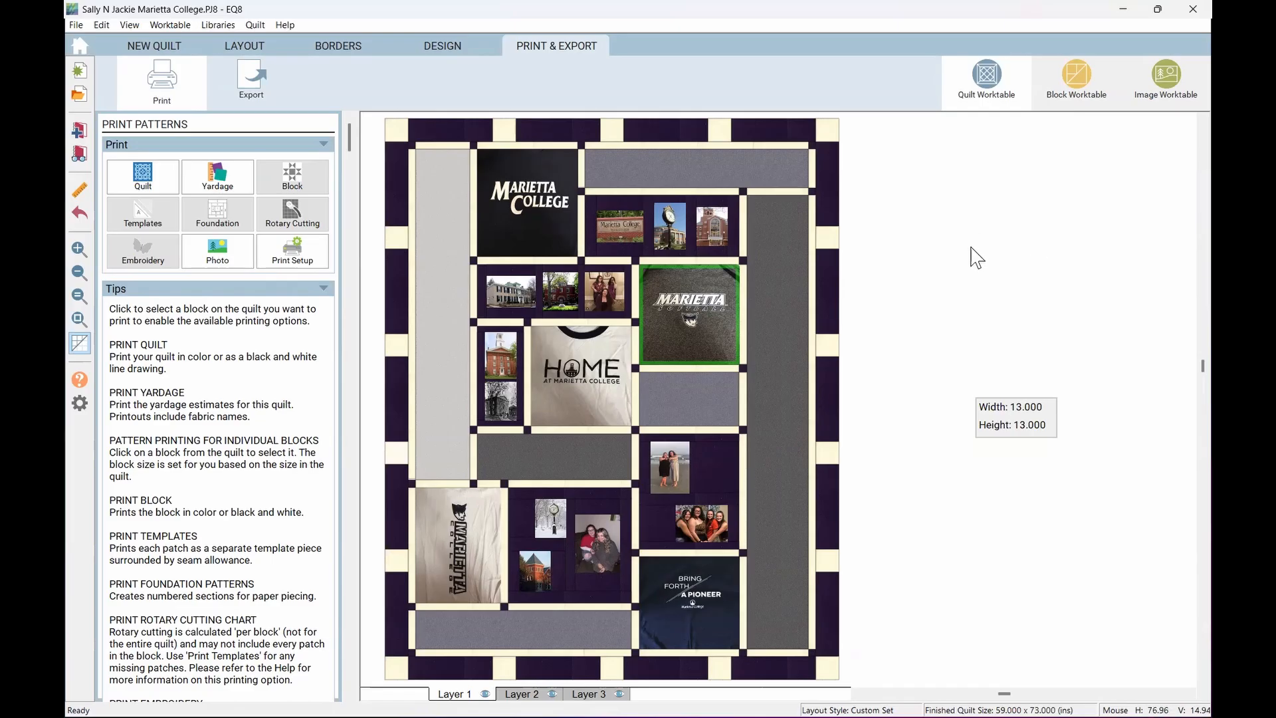
Step: Leave the quilt project and switch to Chrome to show the Square.pdf printable ruler
click(1123, 11)
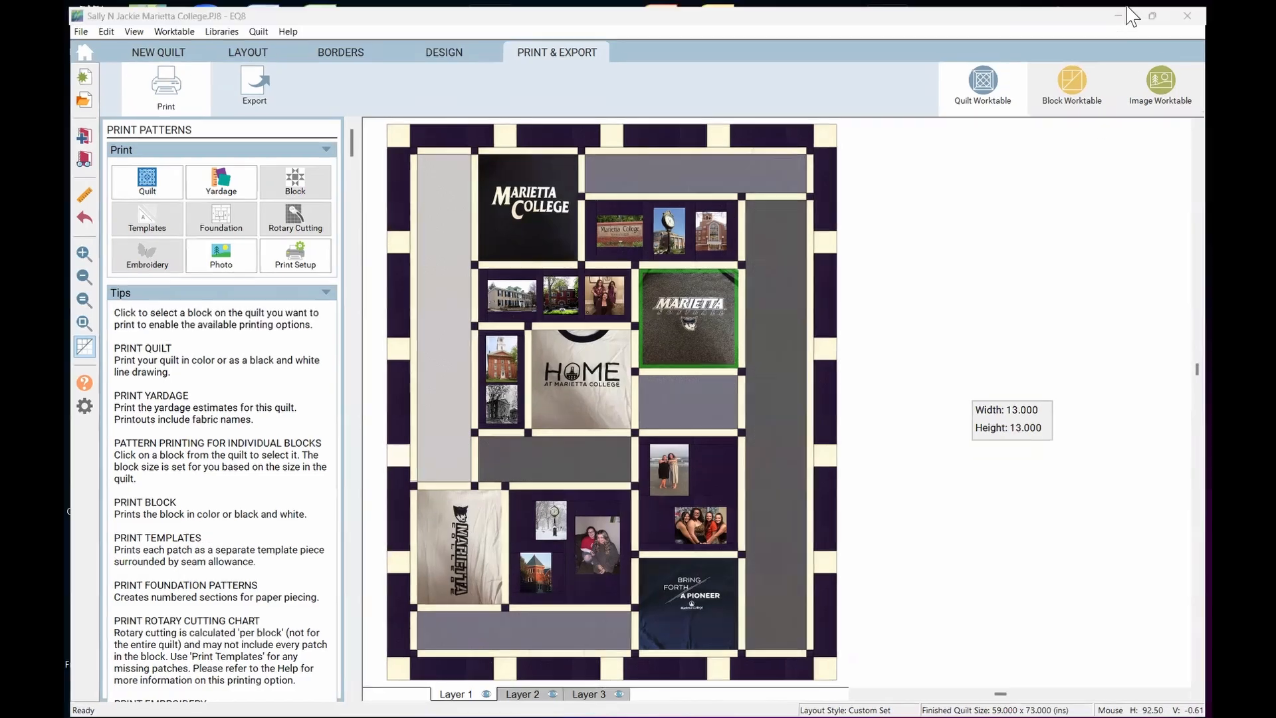
mouse_move(533, 679)
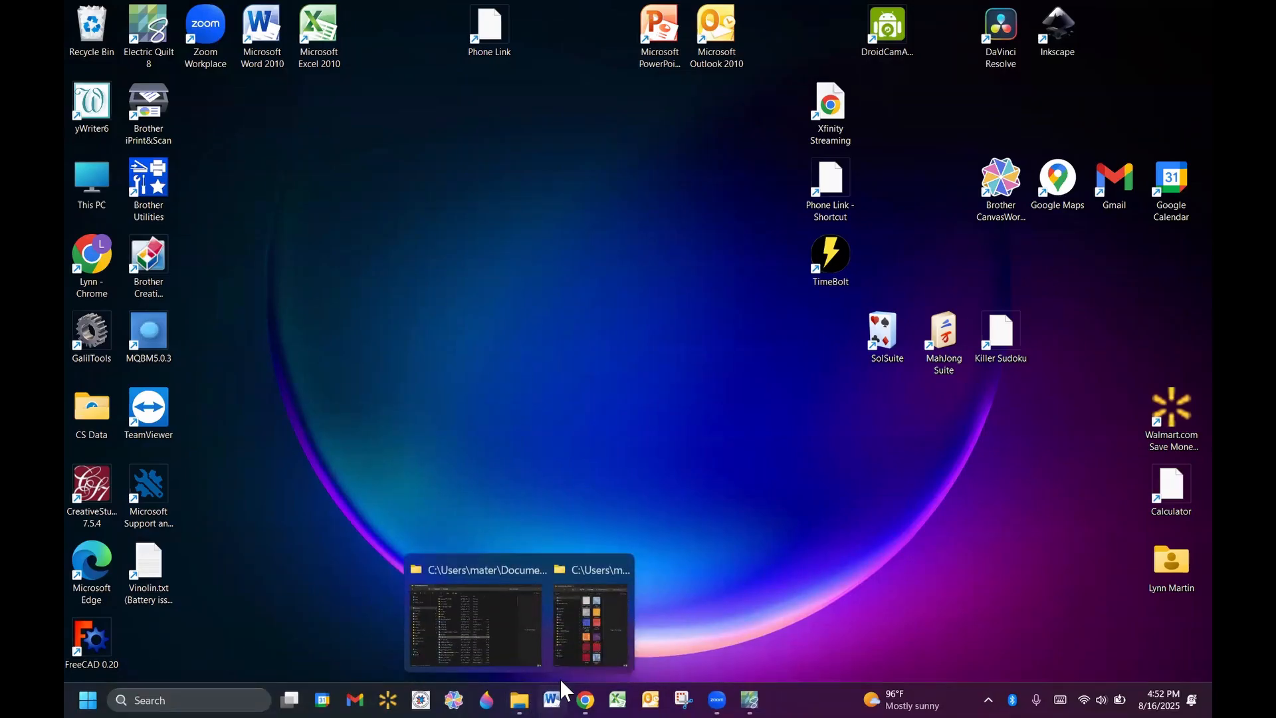
click(585, 681)
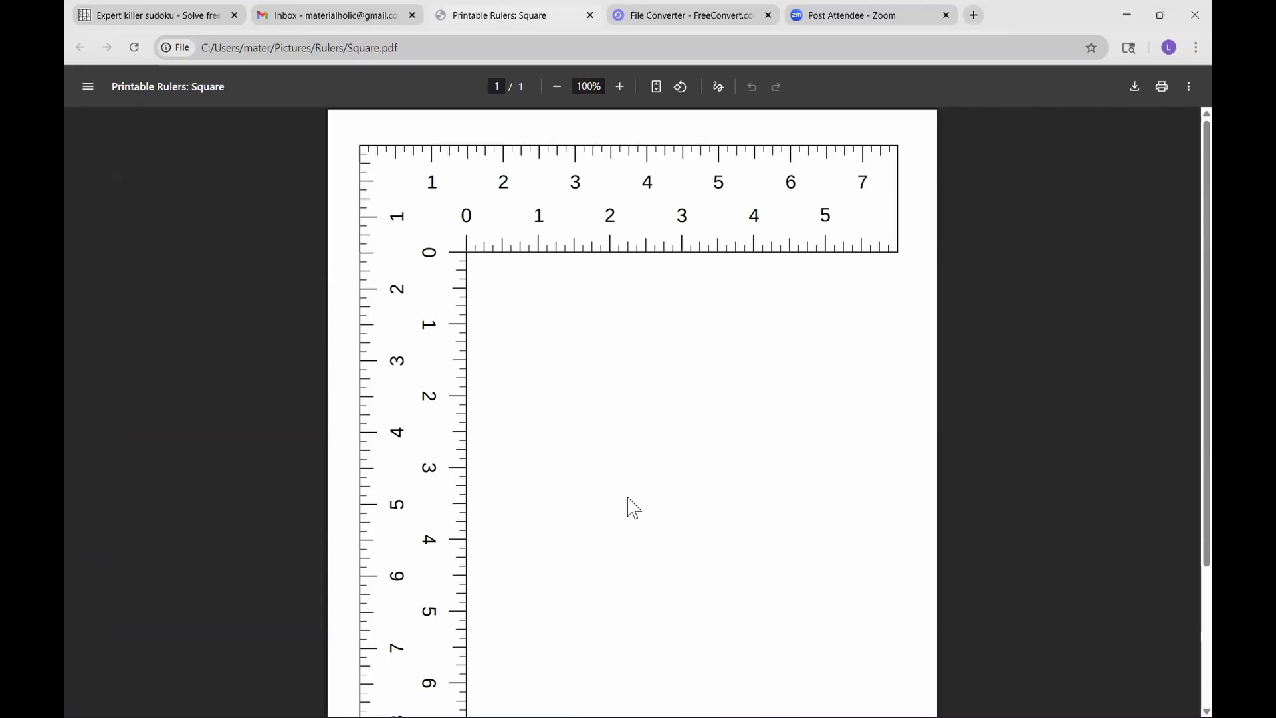
Step: Look over the full length of the printable square ruler and close the browser window
scroll(695, 490, down, 2)
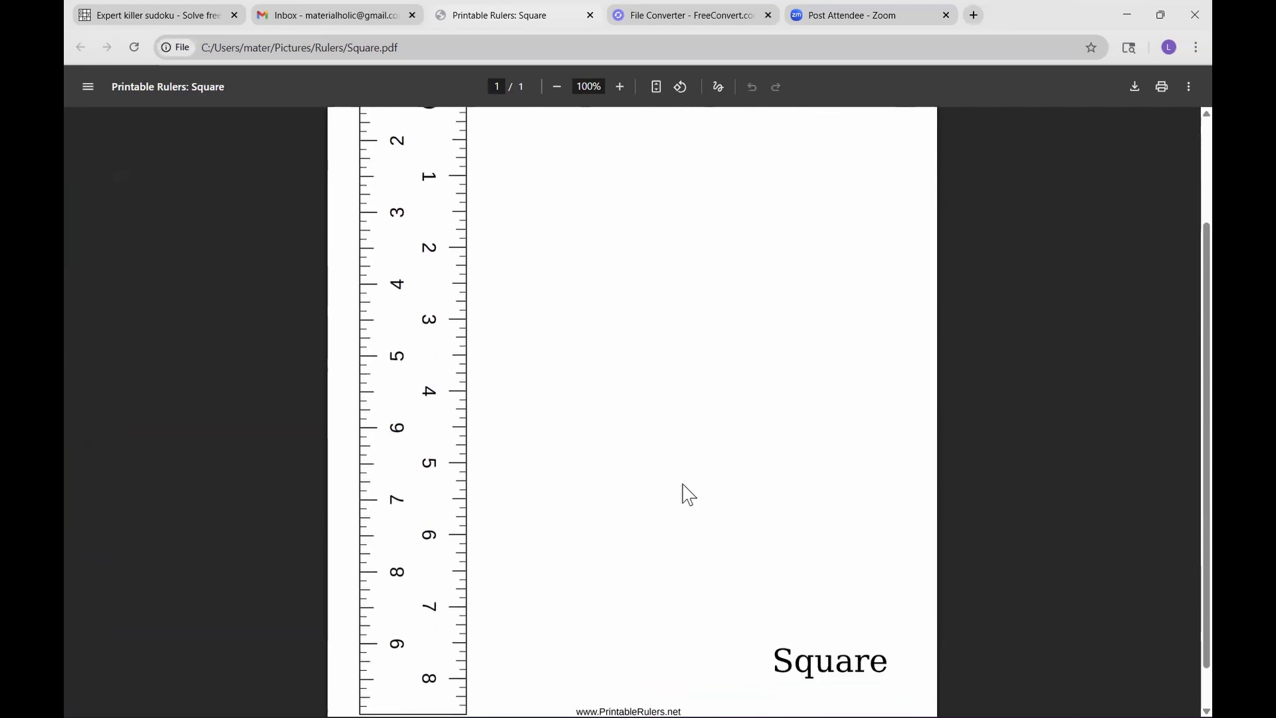
scroll(684, 492, up, 2)
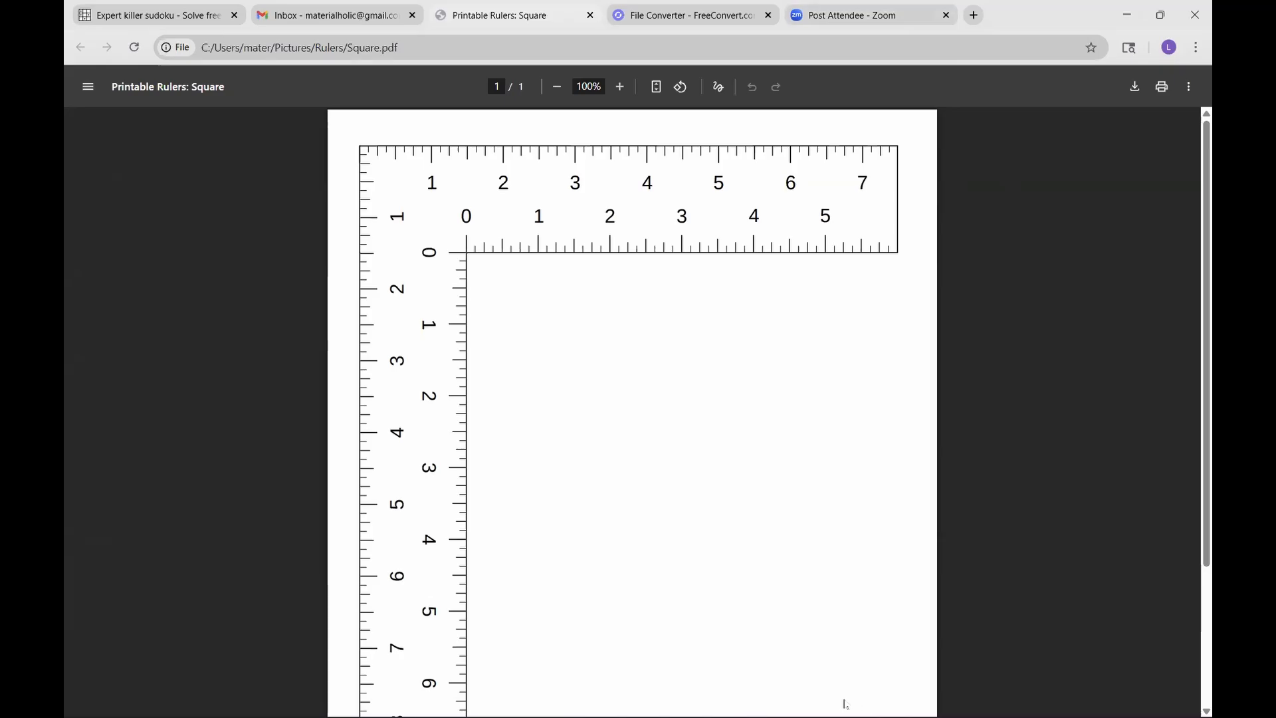
click(1194, 15)
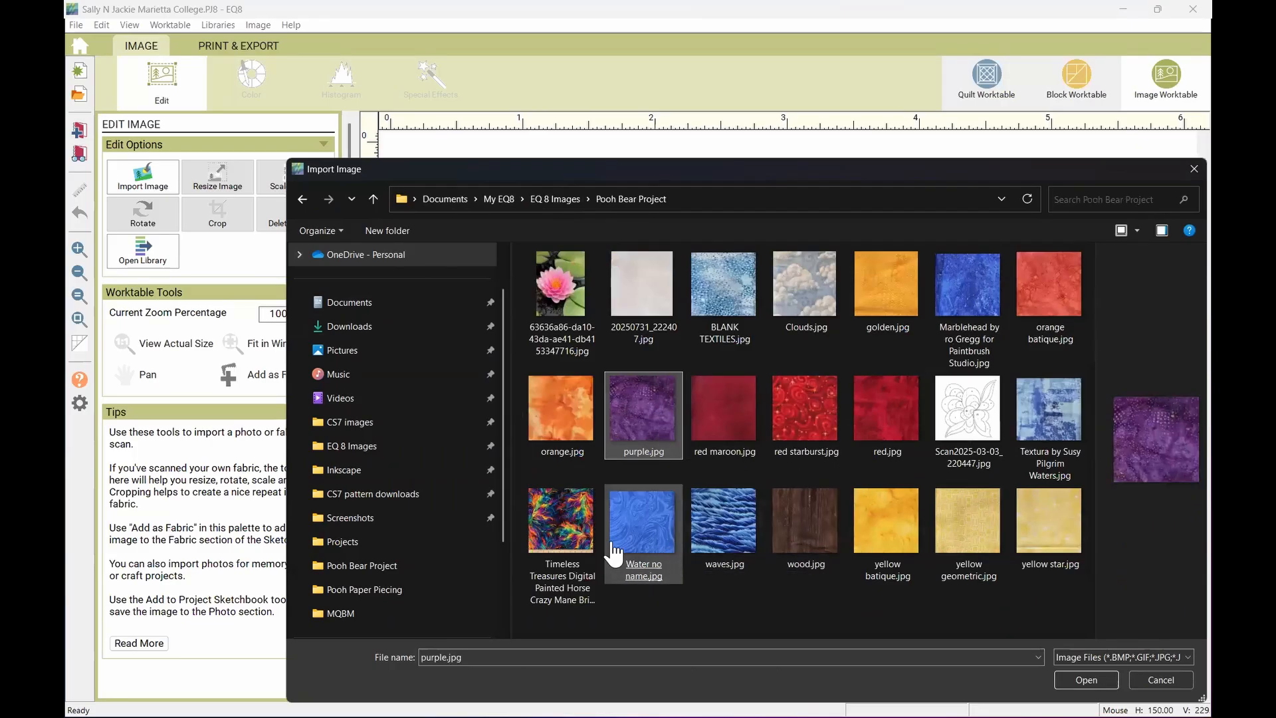
Step: Import the Timeless Treasures Digital Painted Horse Crazy Mane fabric image and examine the ruler along its lower edge
double_click(562, 525)
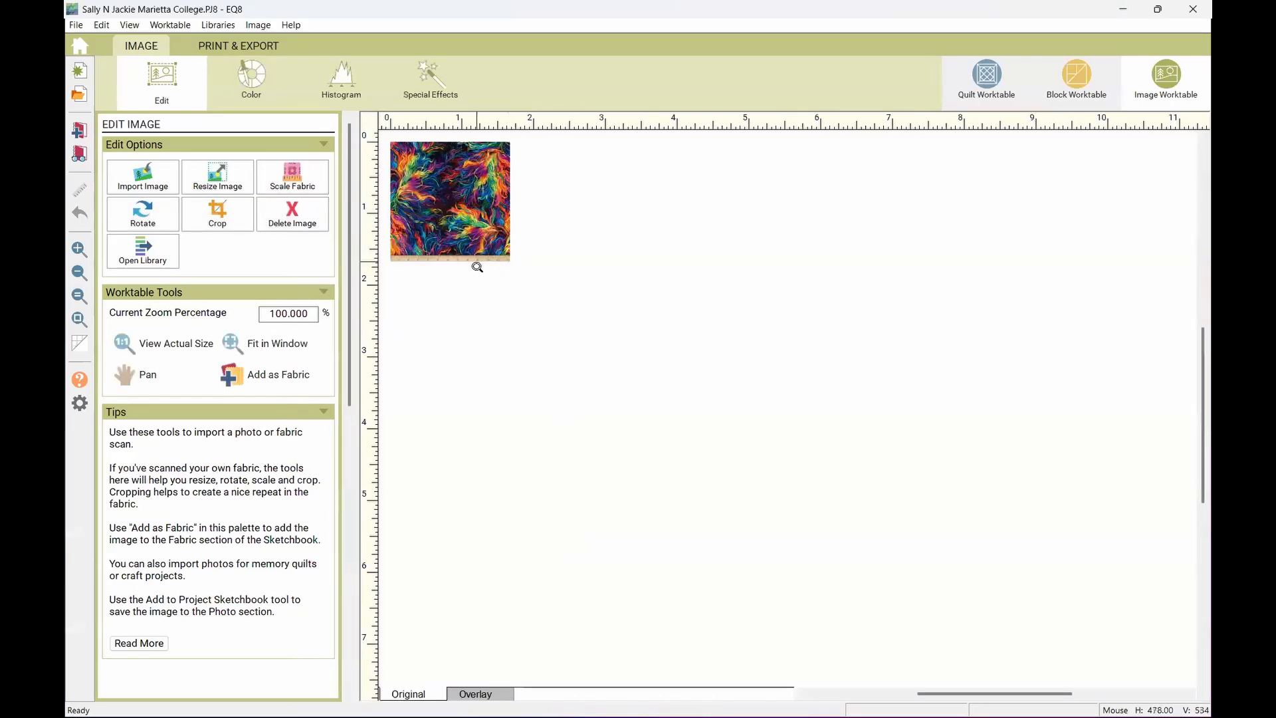
scroll(418, 247, up, 2)
scroll(403, 340, down, 2)
scroll(404, 340, up, 9)
scroll(403, 340, up, 4)
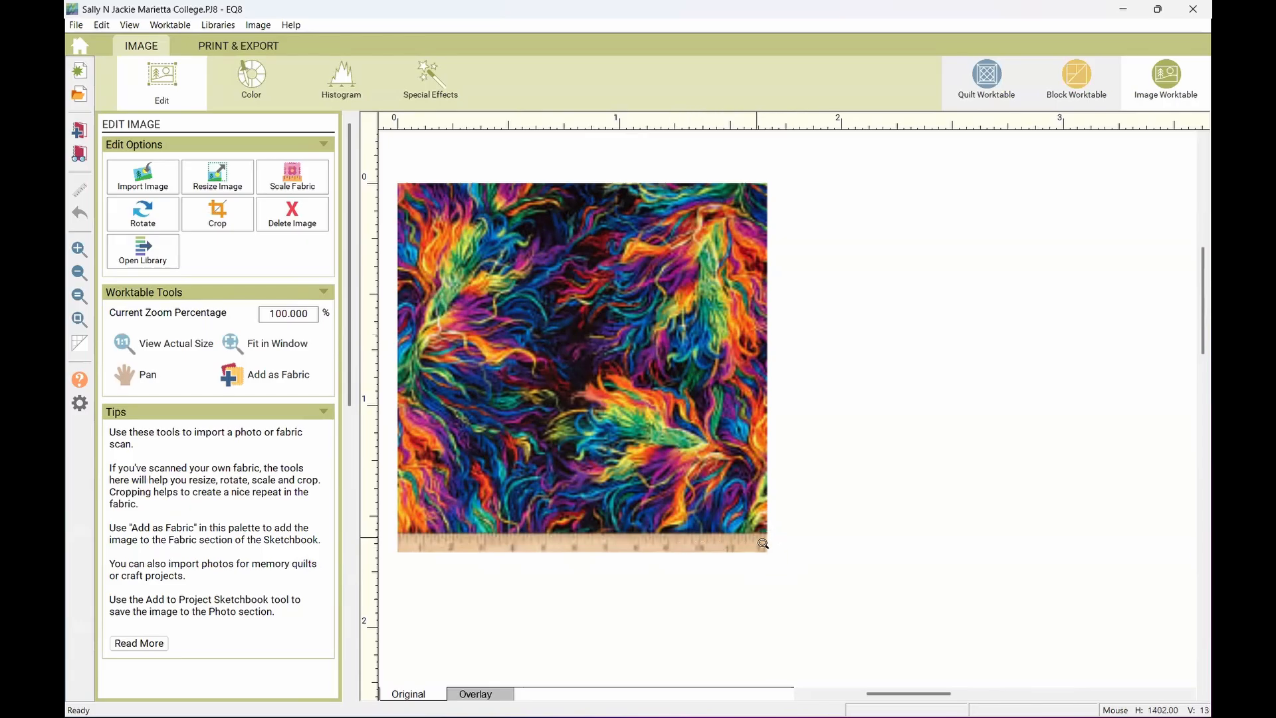
Step: Scale the imported fabric to a measured distance of 12 inches and fit the whole image in view
click(278, 193)
double_click(218, 511)
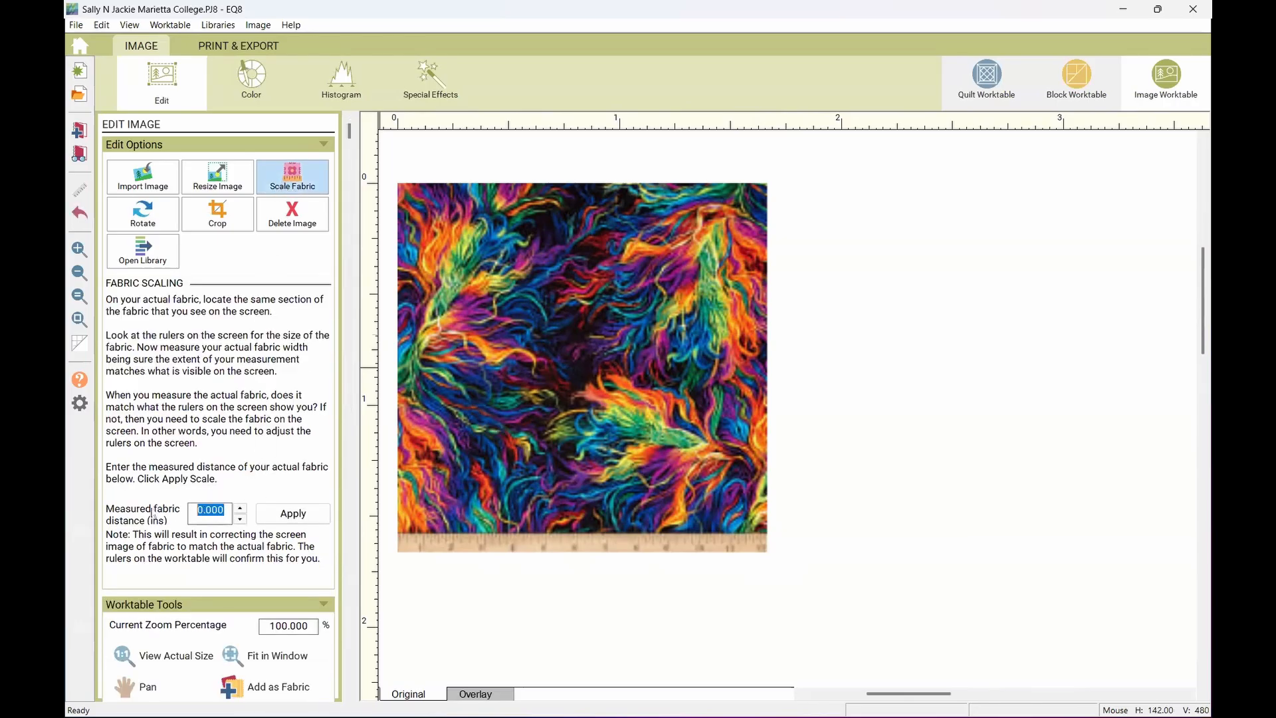
text(12)
click(283, 518)
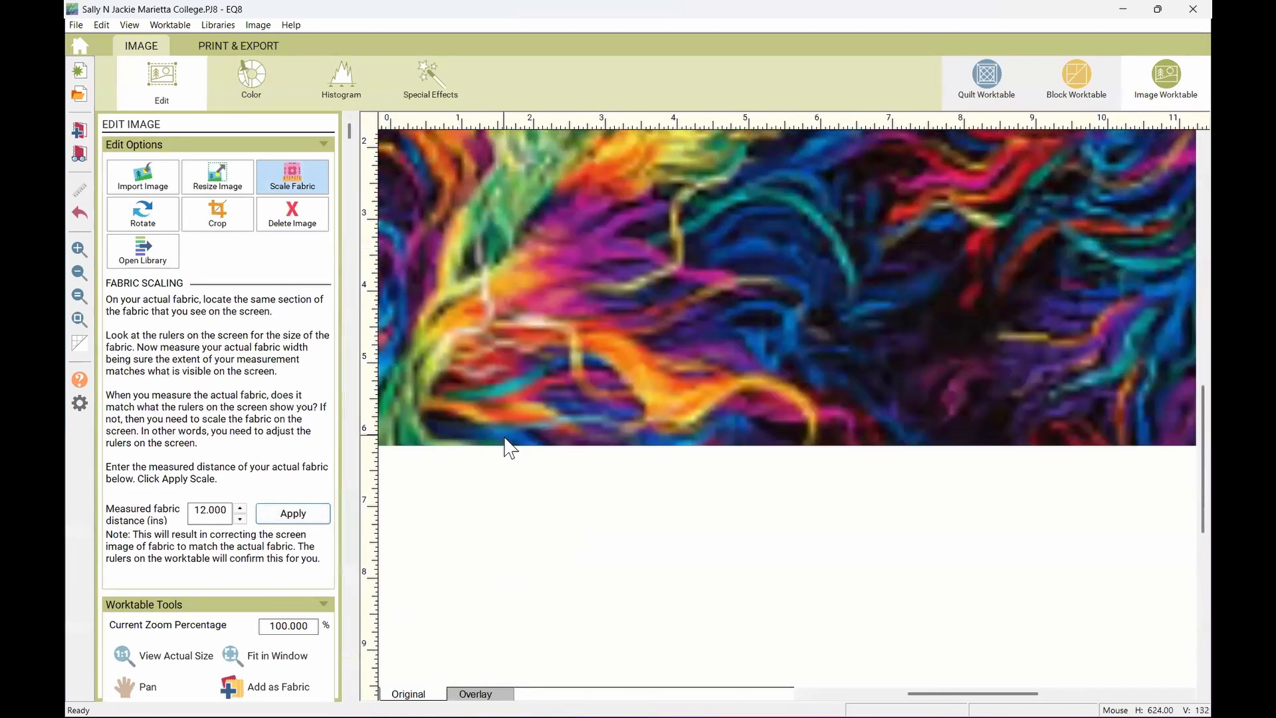
click(79, 321)
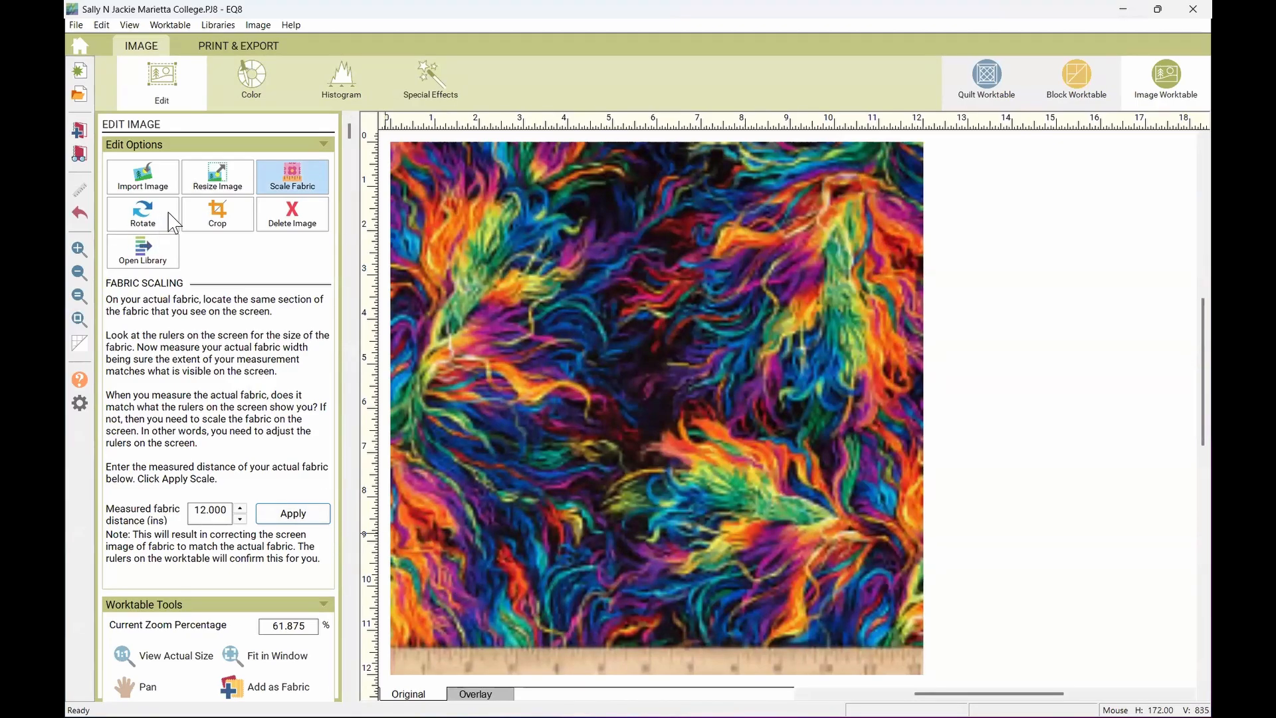
Step: Crop the ruler strip off the fabric image's lower edge, leaving a height of 11.325 inches, and add it as fabric
click(226, 212)
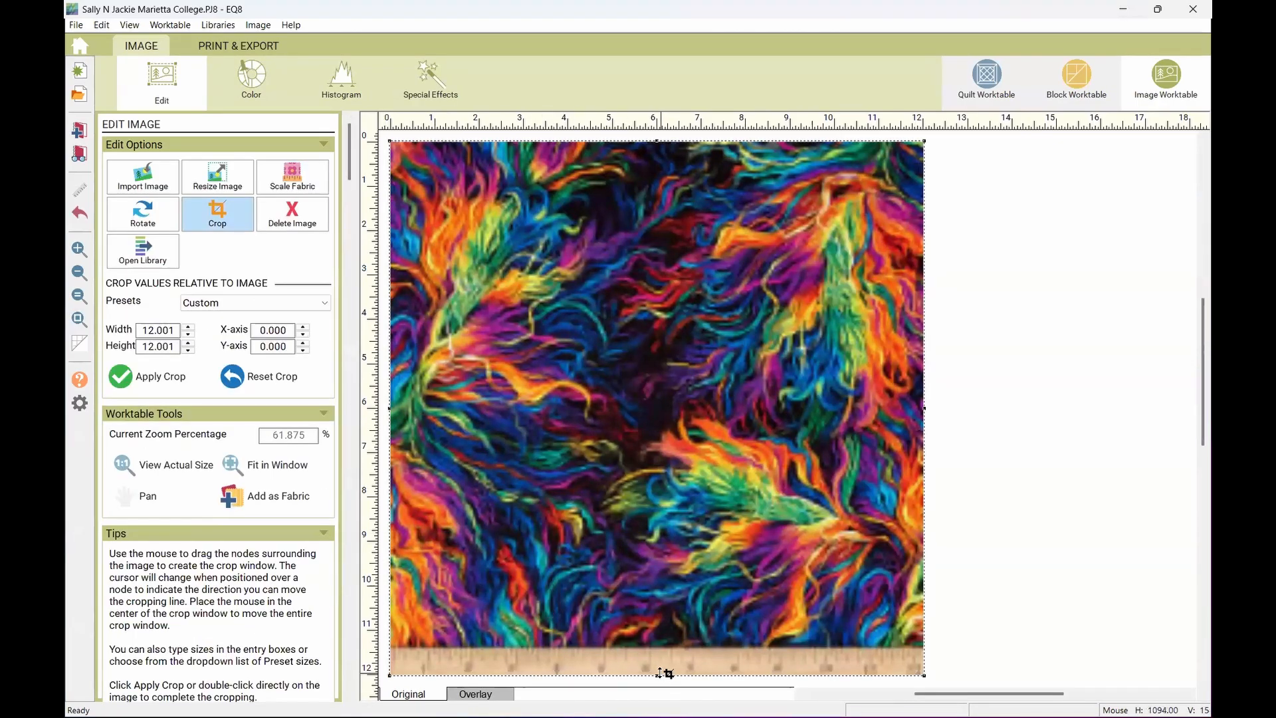
drag(659, 673, 658, 655)
drag(659, 644, 659, 642)
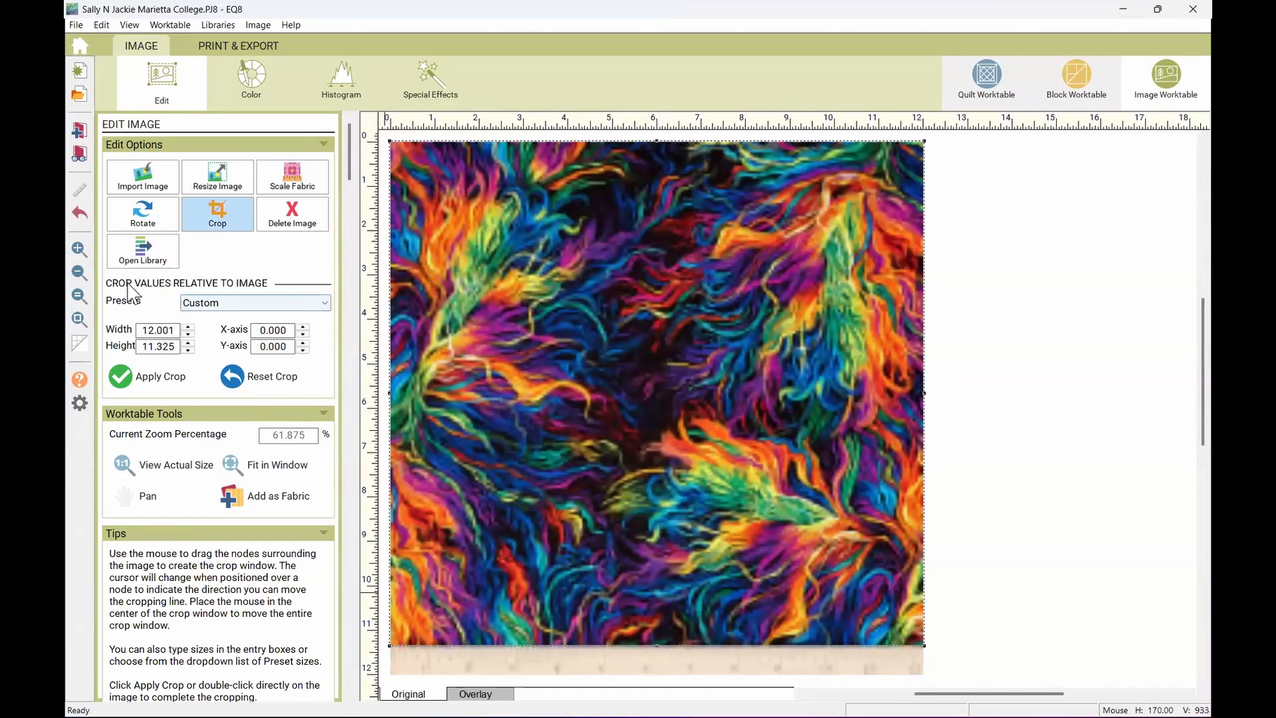
click(130, 384)
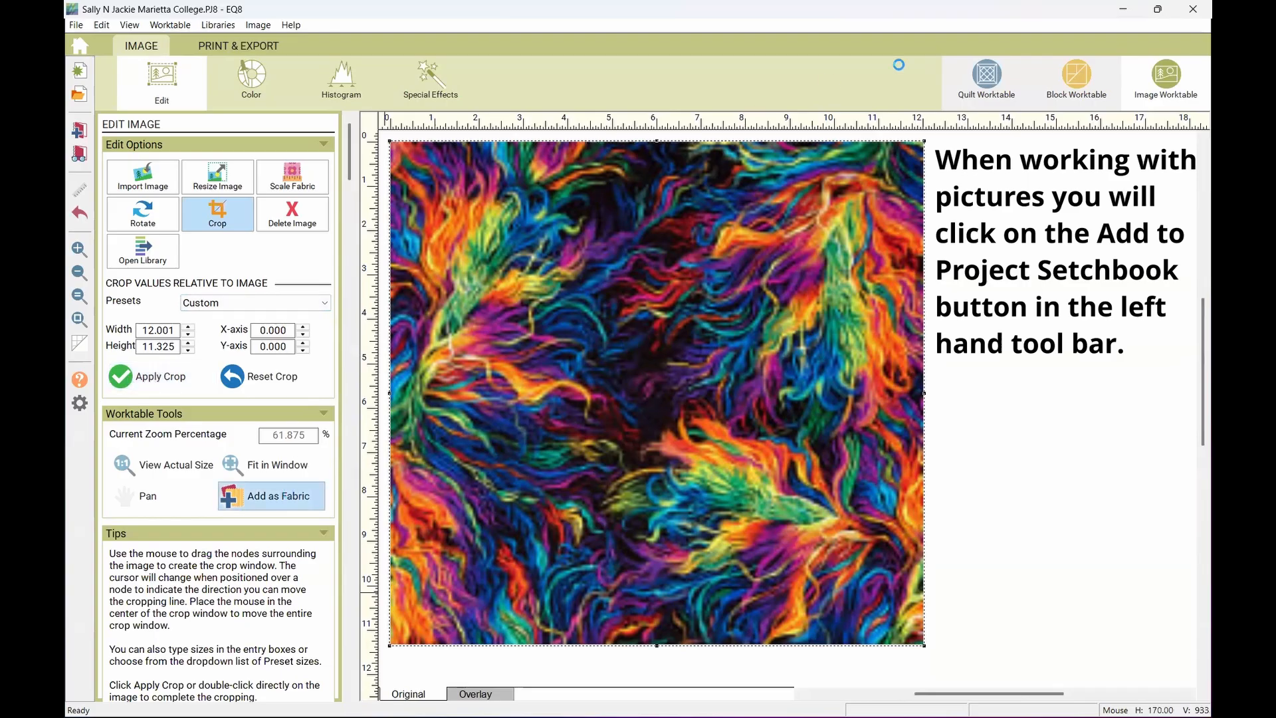
Step: View the memory quilt on the Quilt Worktable and return to the Image Worktable
click(986, 76)
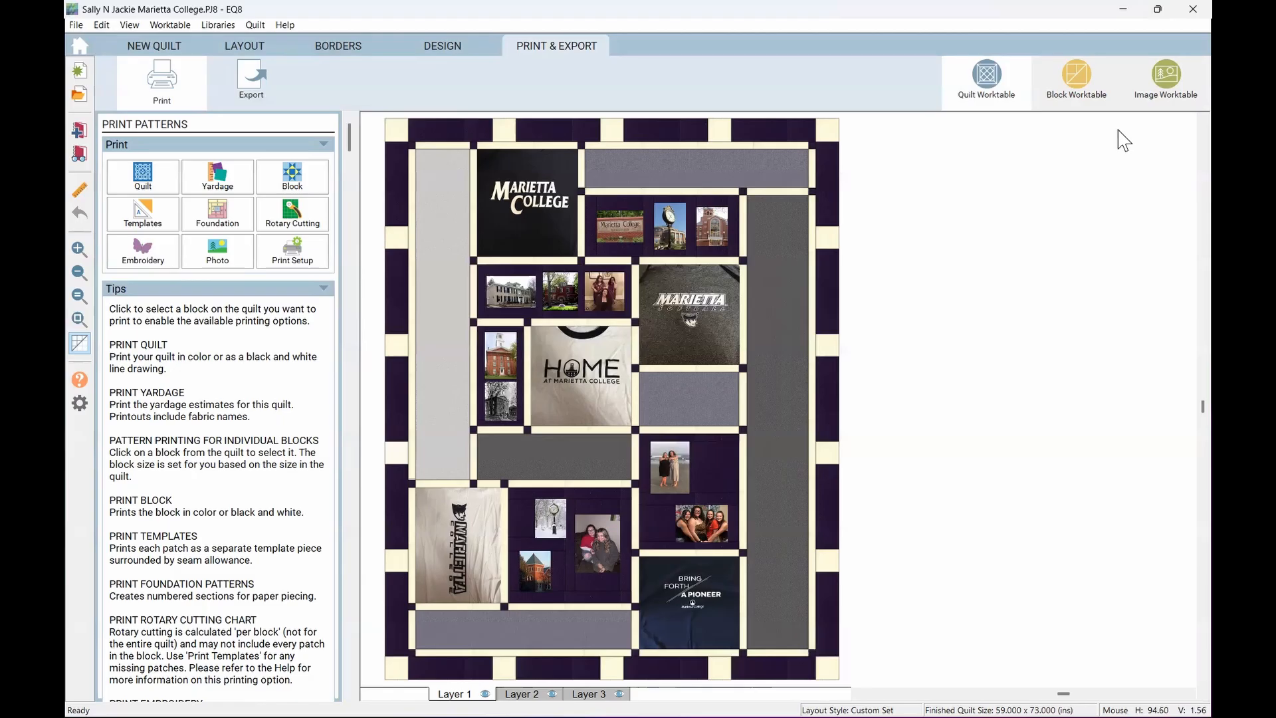
click(1167, 79)
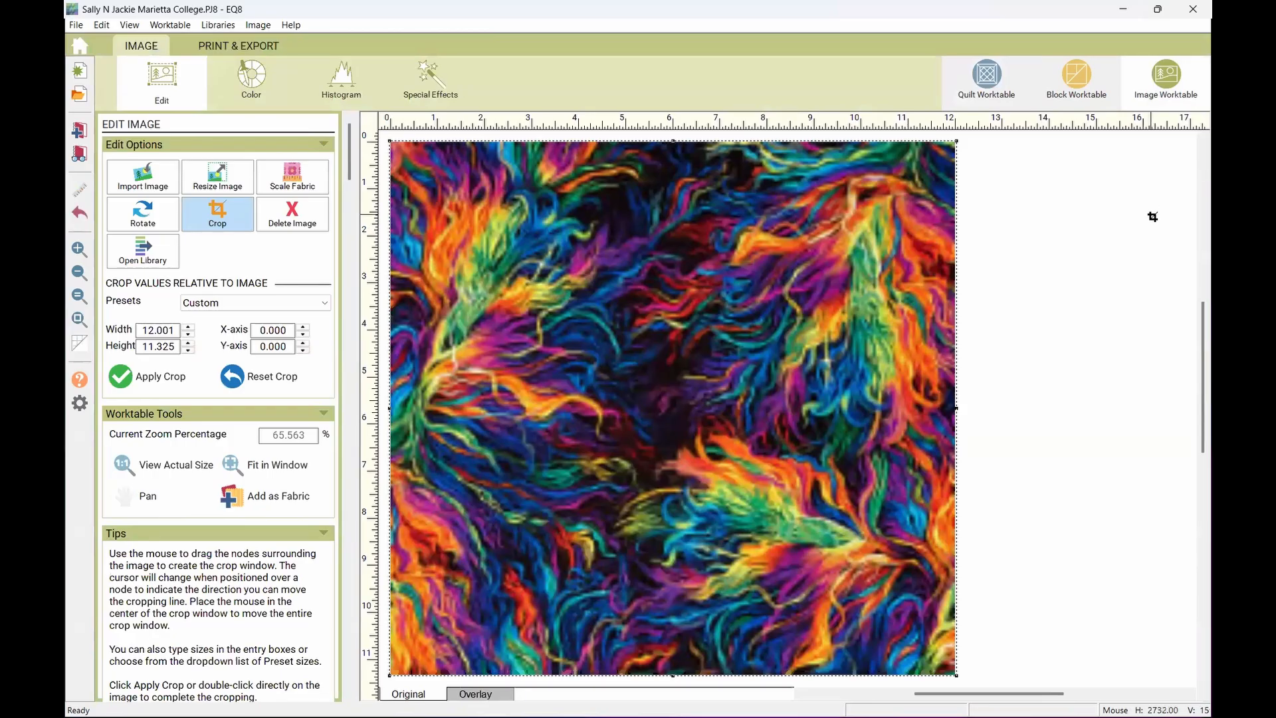
Step: Start a new applique block on the Block Worktable and open its tracing image tools
click(1076, 75)
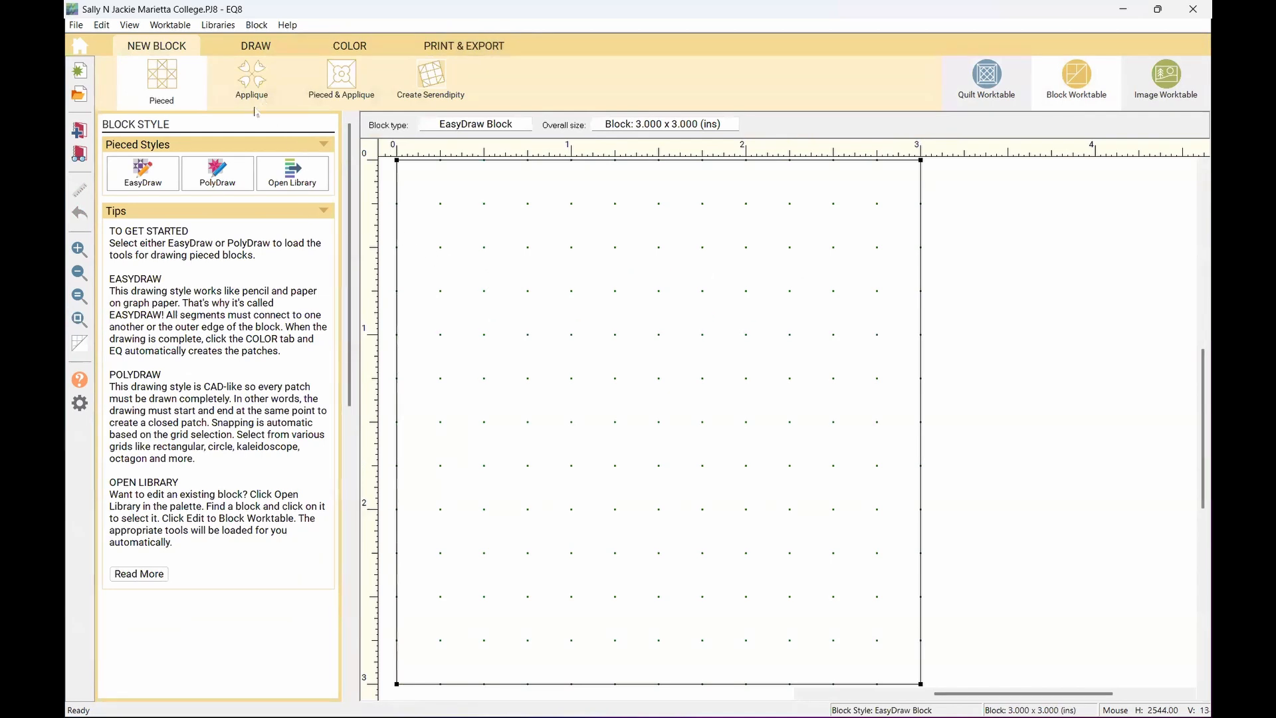
click(161, 86)
click(261, 92)
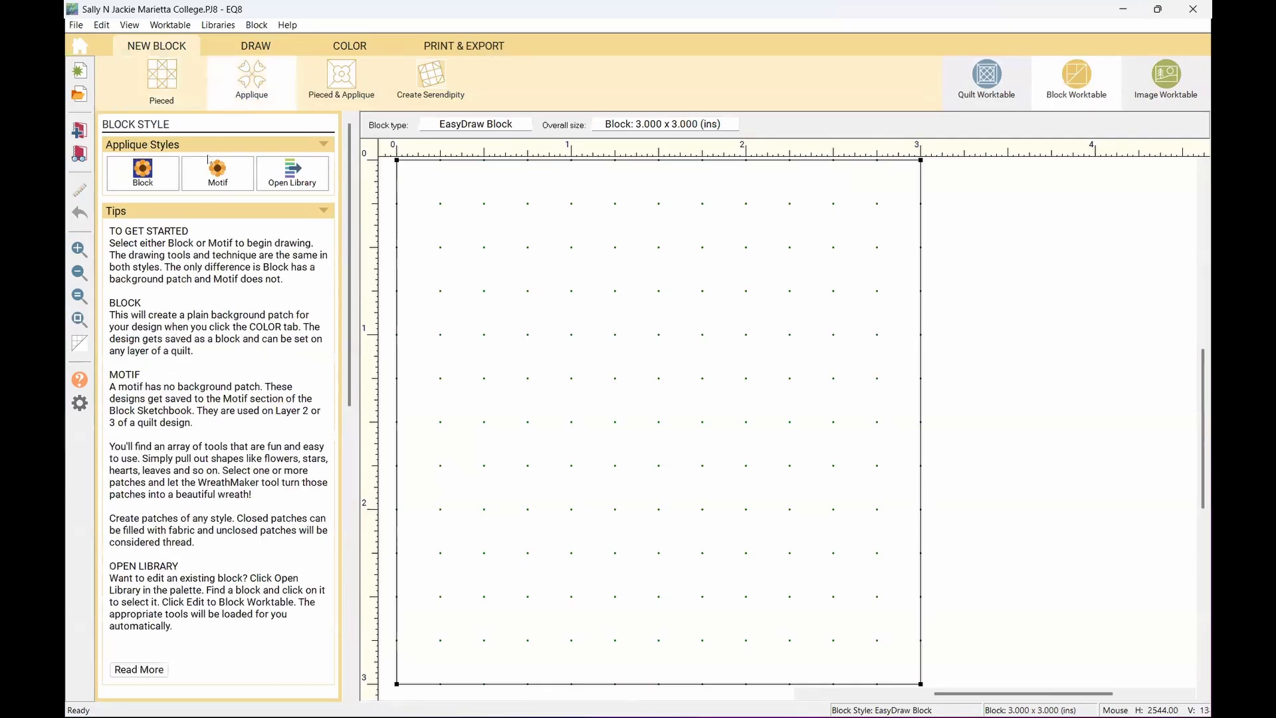
click(142, 175)
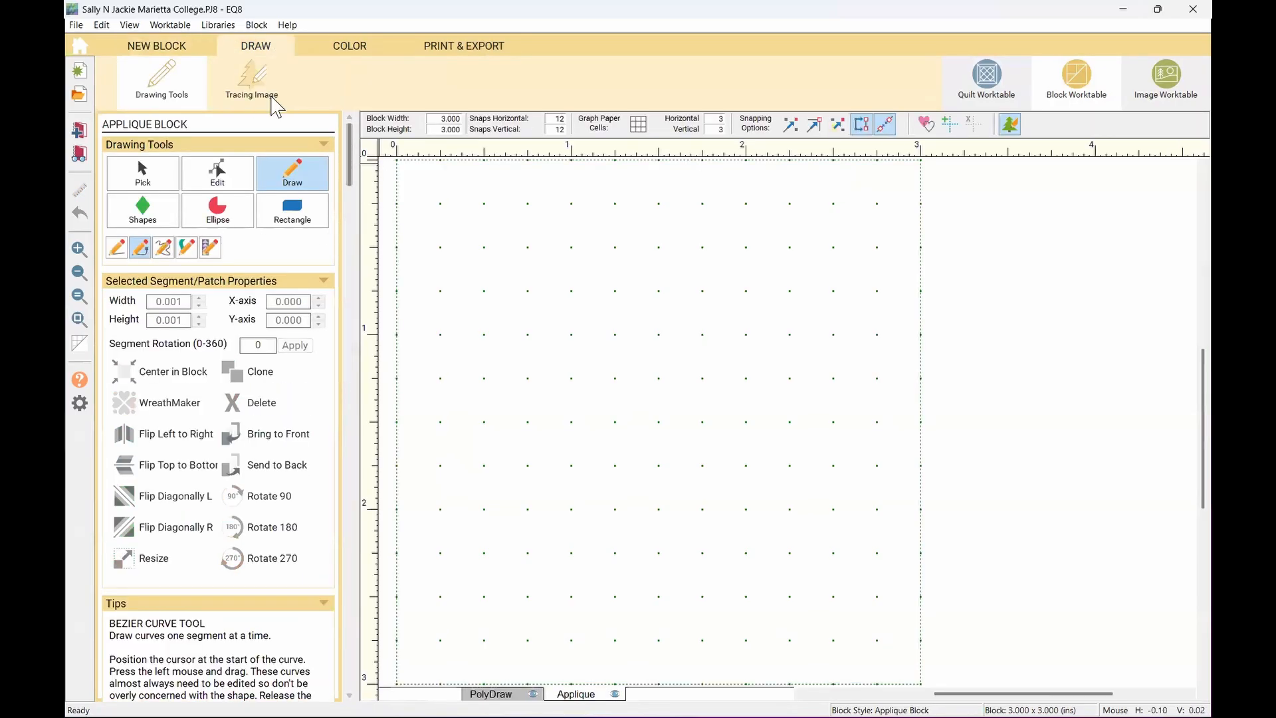
click(270, 99)
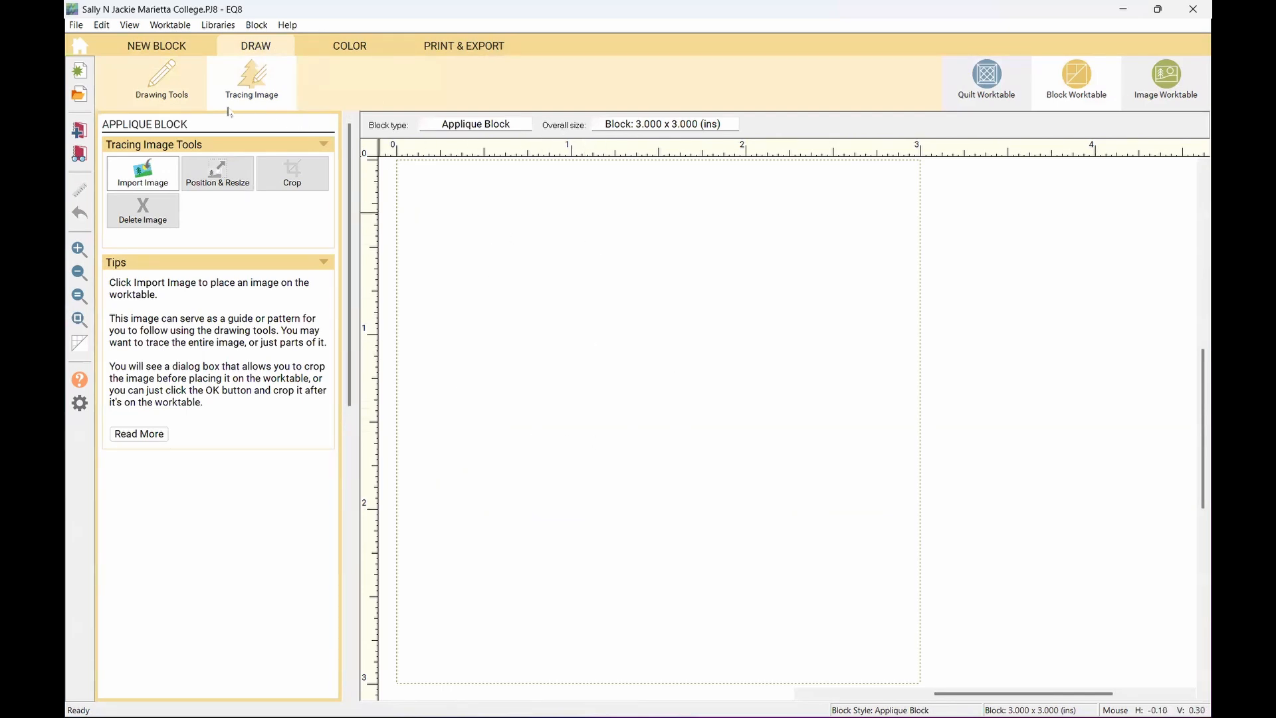
Step: Import the pink water lily photo as the tracing image, uncropped and with a lightness of 50
click(160, 173)
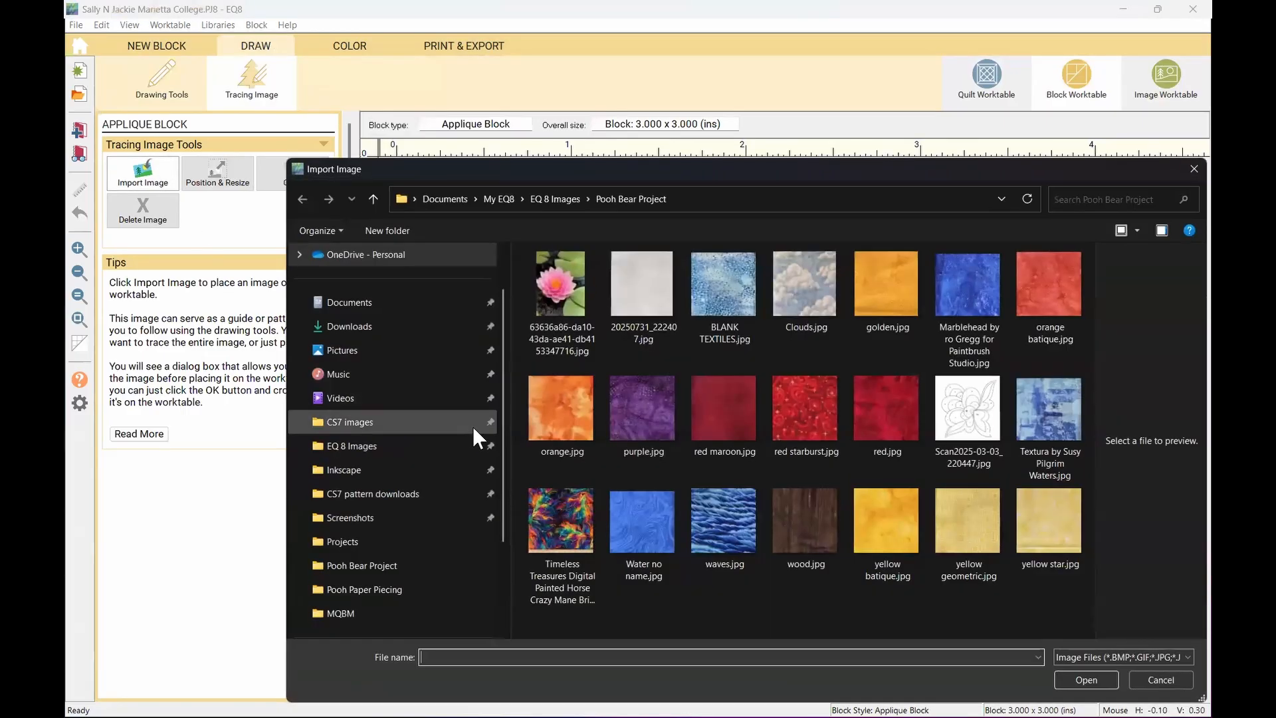
double_click(554, 302)
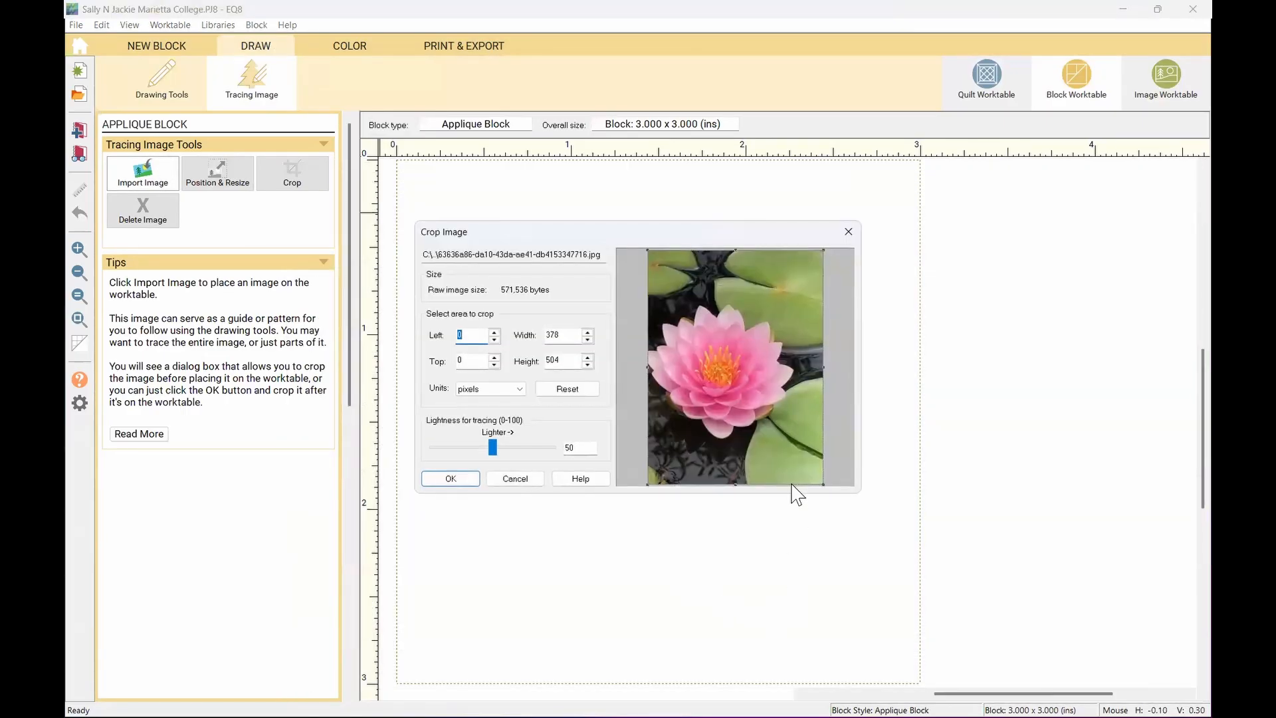
click(451, 479)
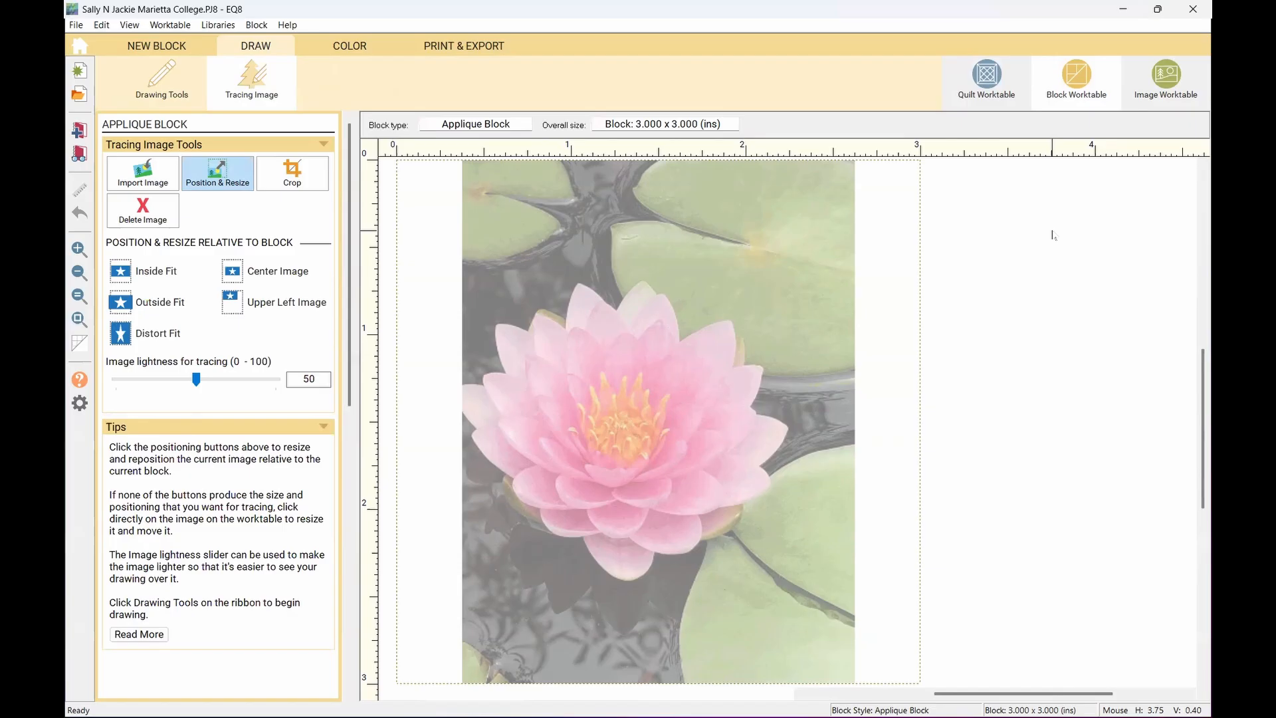
Step: Minimize EQ8, open Phone Link and show the phone's photos
click(1122, 11)
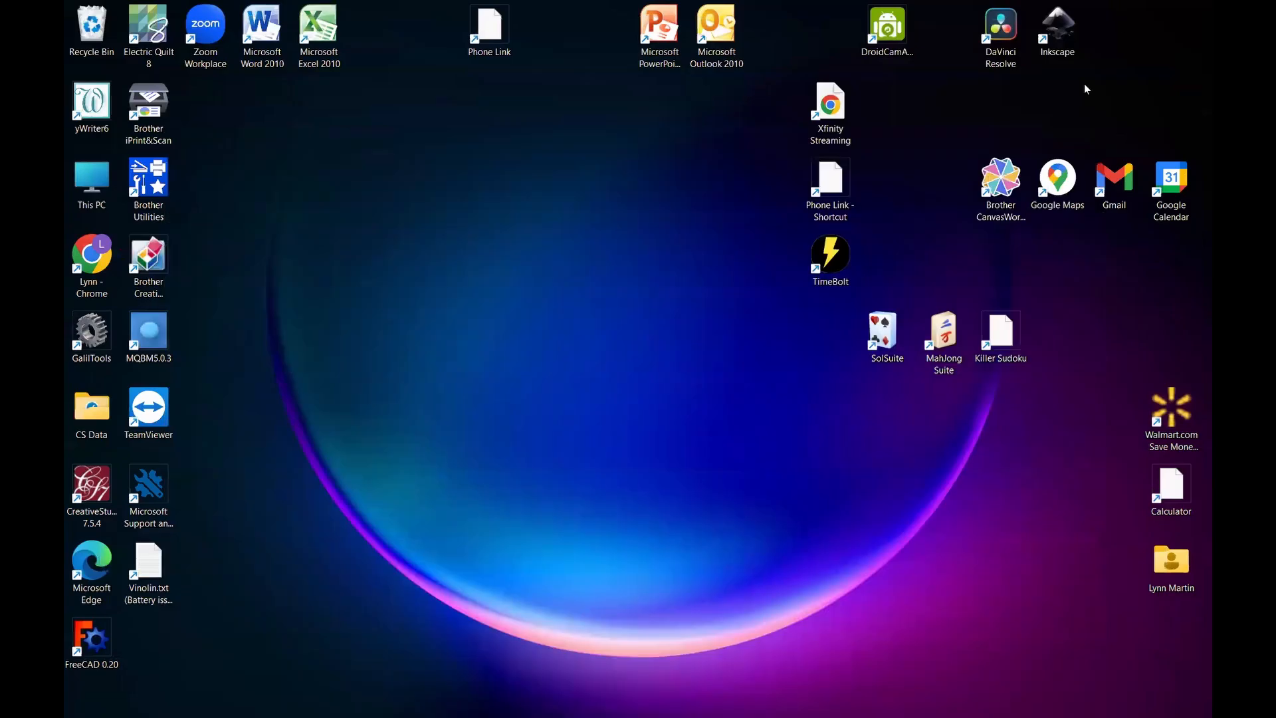
click(836, 189)
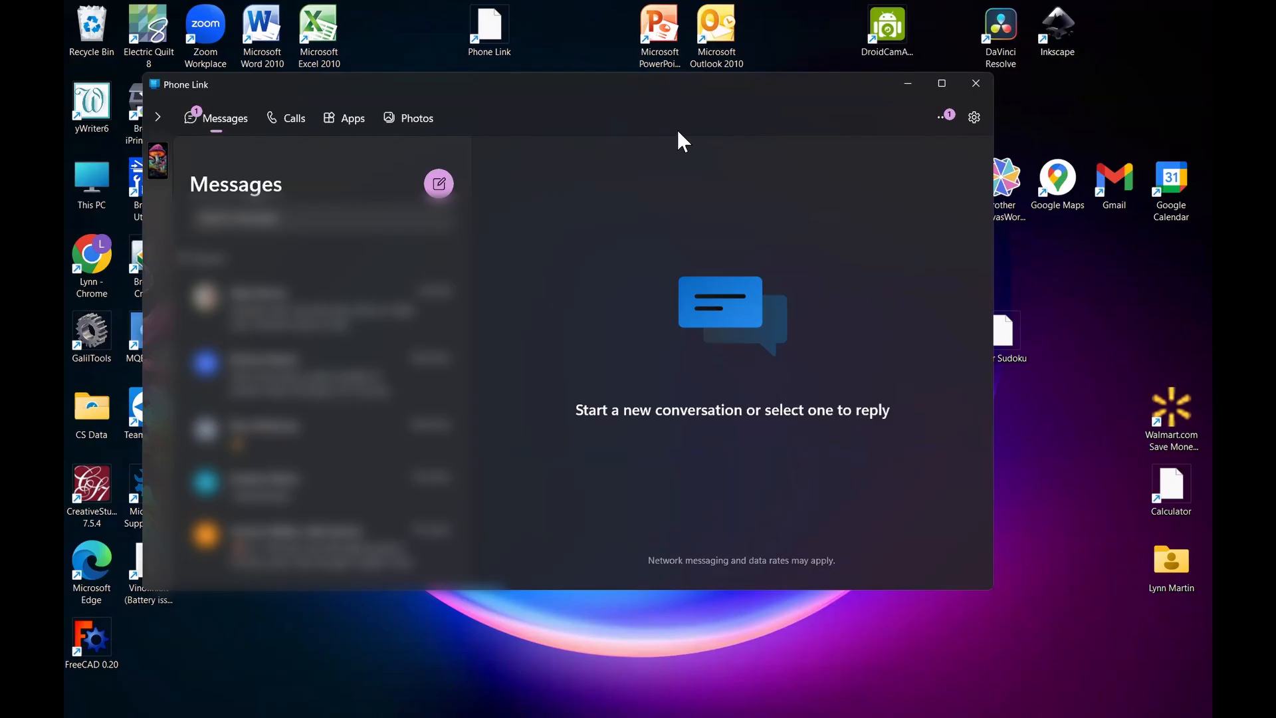
click(401, 121)
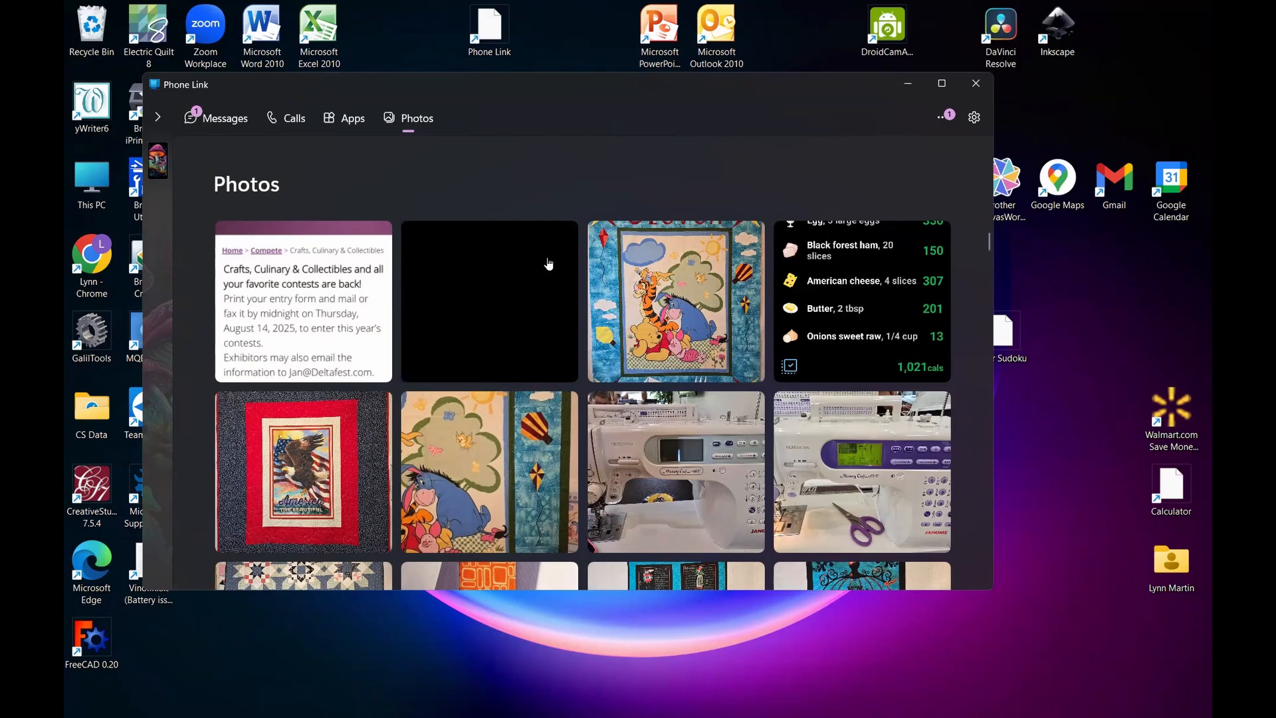
Step: Browse the phone's photo gallery and open the Winnie the Pooh quilt photo
scroll(549, 264, down, 6)
scroll(548, 265, down, 10)
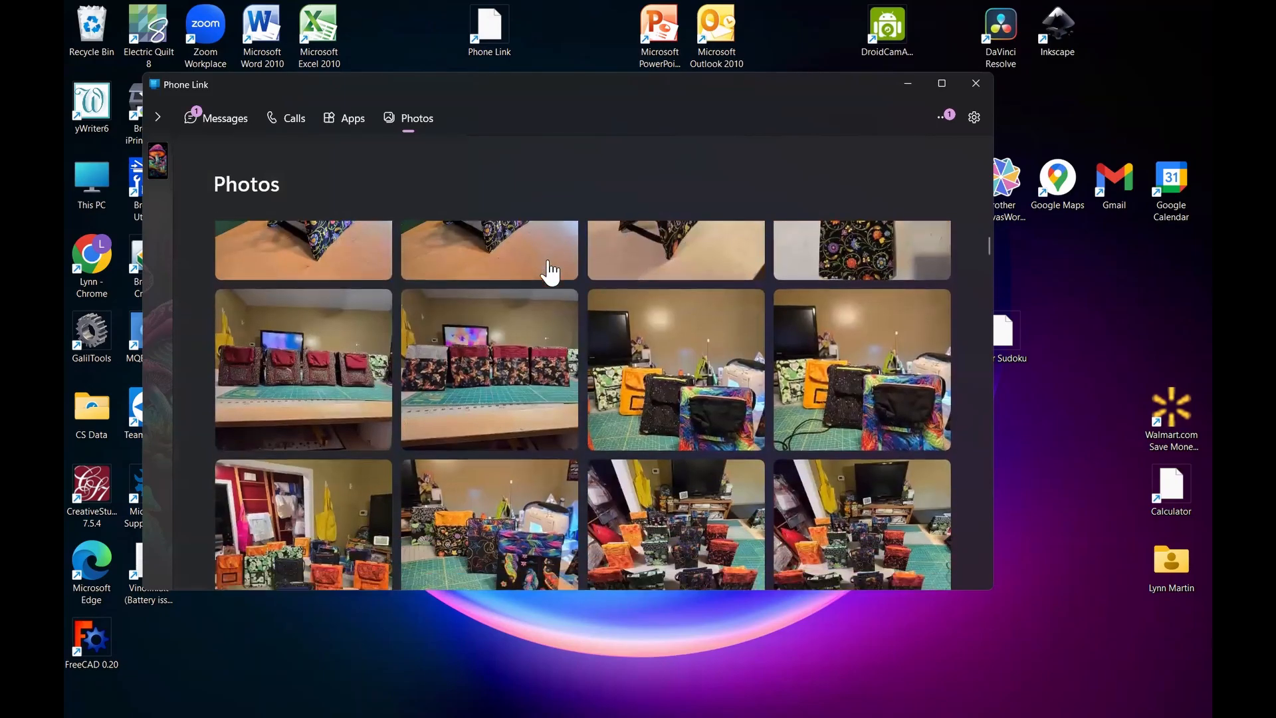
scroll(549, 270, down, 10)
scroll(549, 272, down, 10)
scroll(549, 272, down, 10)
scroll(549, 271, down, 3)
scroll(549, 272, down, 3)
scroll(549, 272, up, 10)
scroll(550, 283, up, 12)
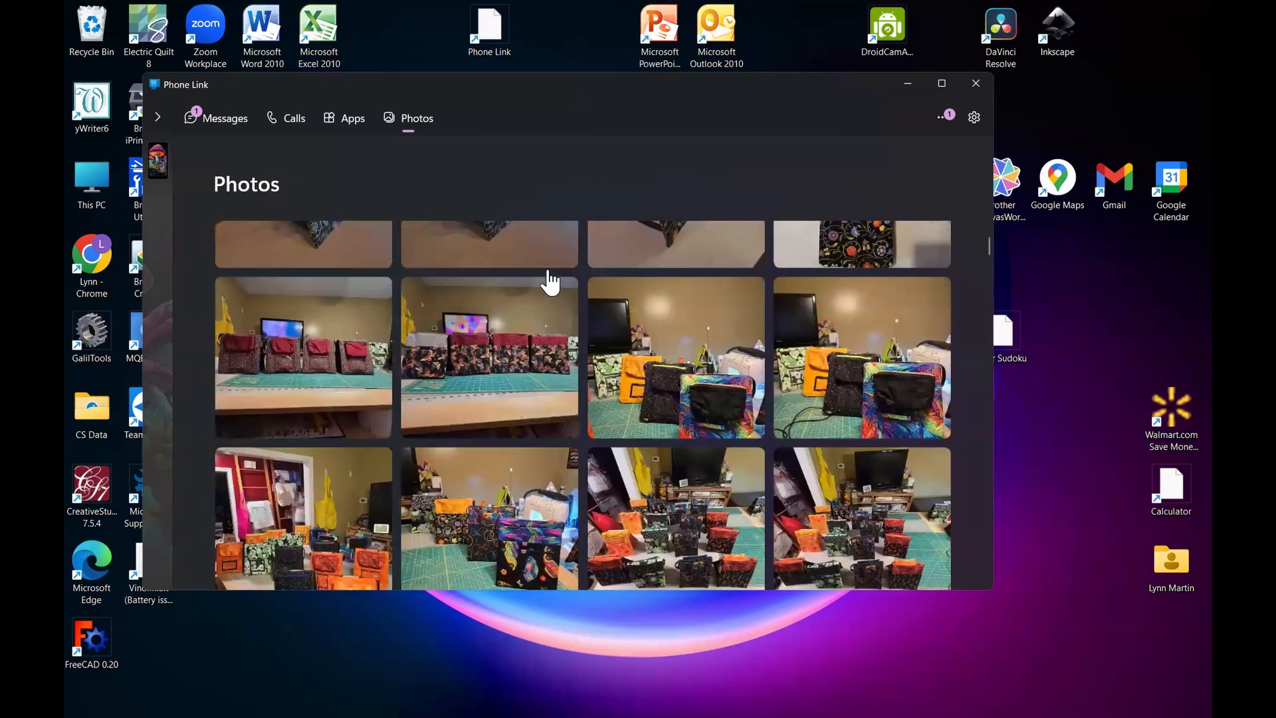
scroll(550, 283, up, 1)
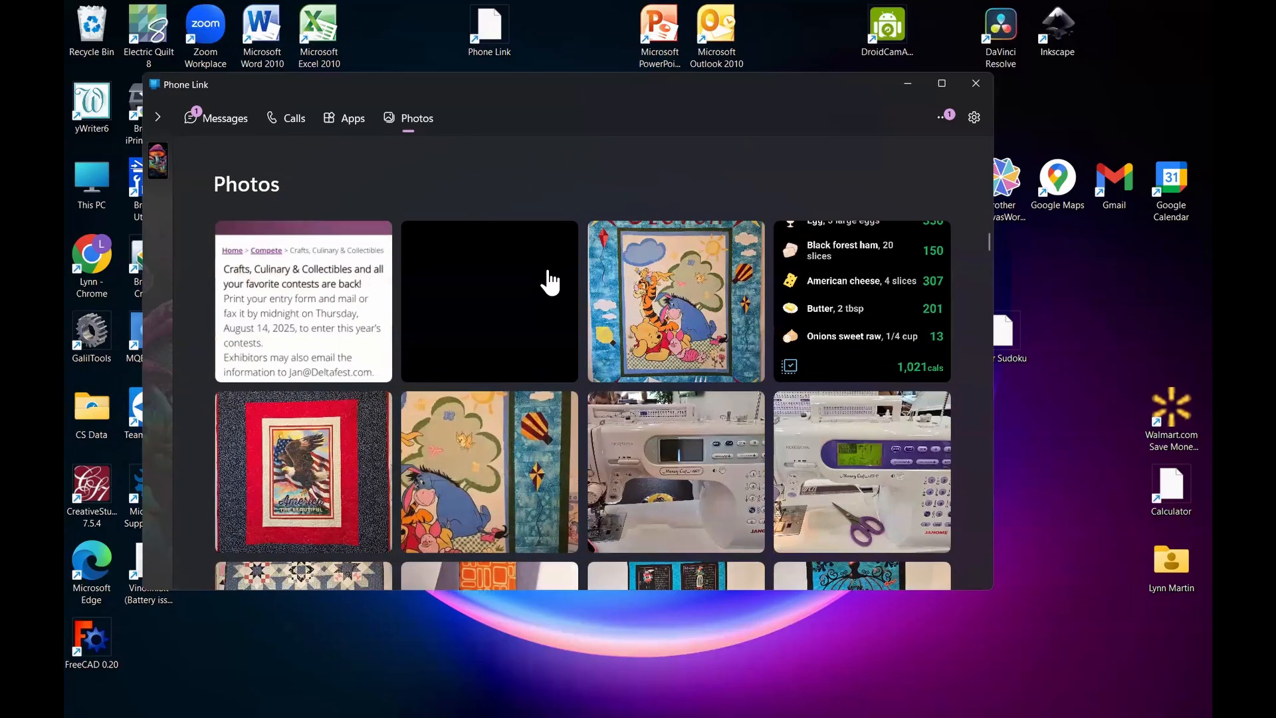
click(626, 299)
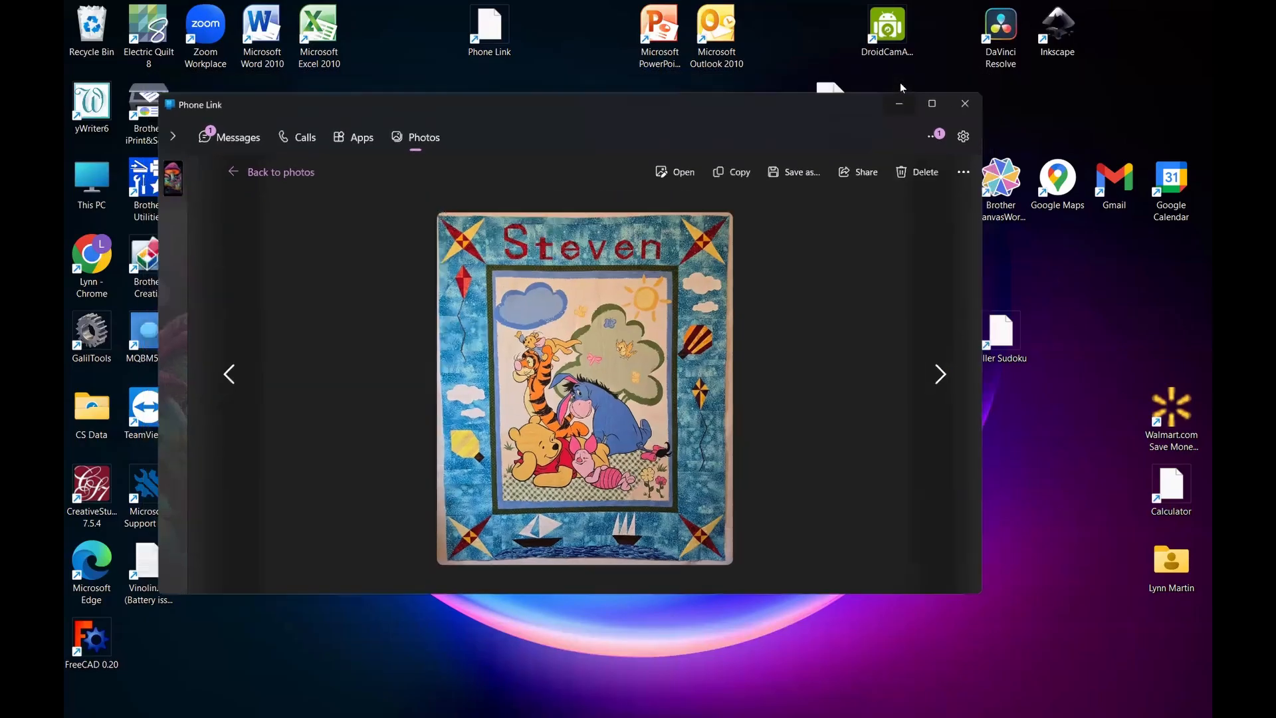
Step: Minimize Phone Link, switch to the Panel Project quilt in EQ8 and examine its Pooh panel and inner border up close
click(906, 84)
mouse_move(681, 687)
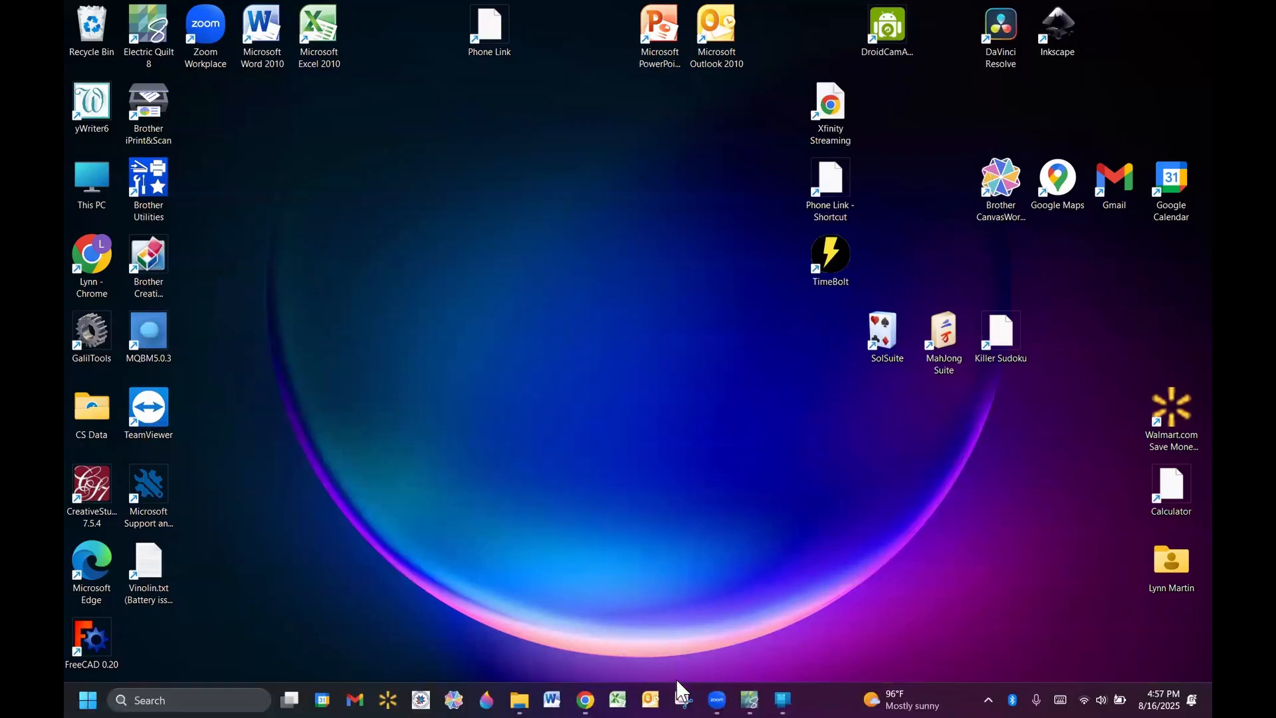
click(743, 681)
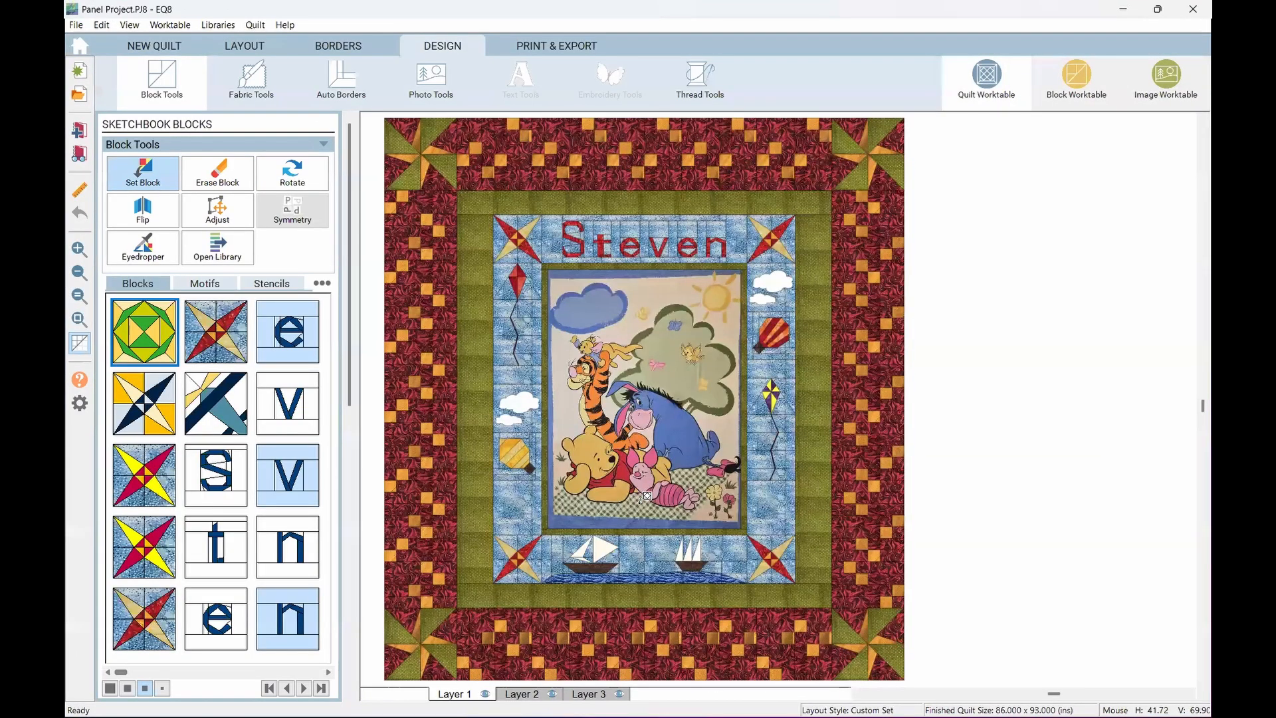
scroll(658, 444, up, 2)
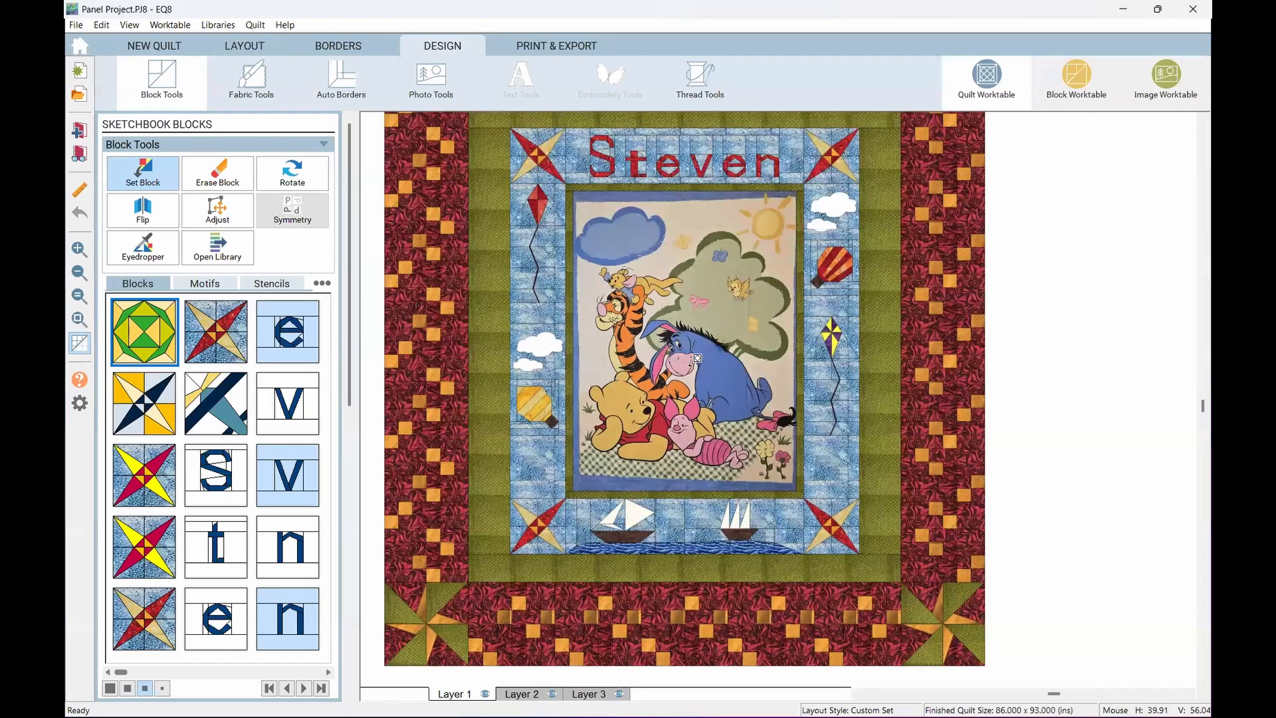
scroll(744, 299, up, 1)
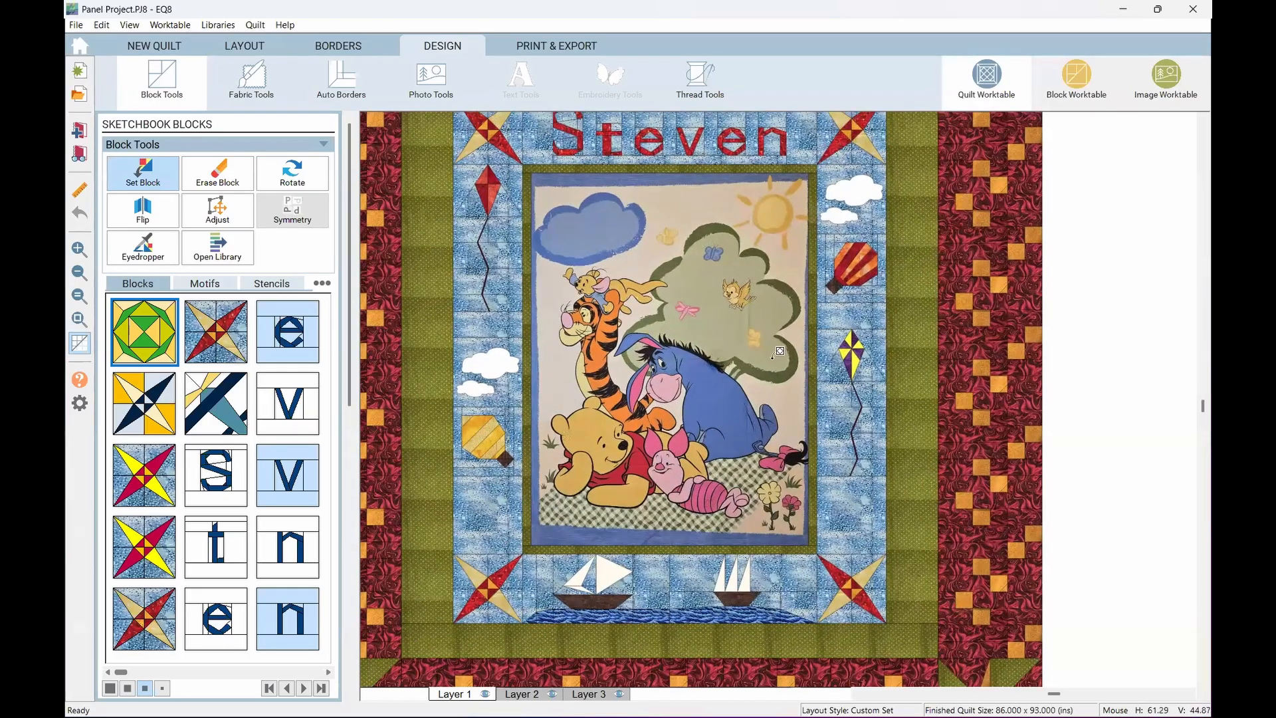
scroll(847, 364, up, 1)
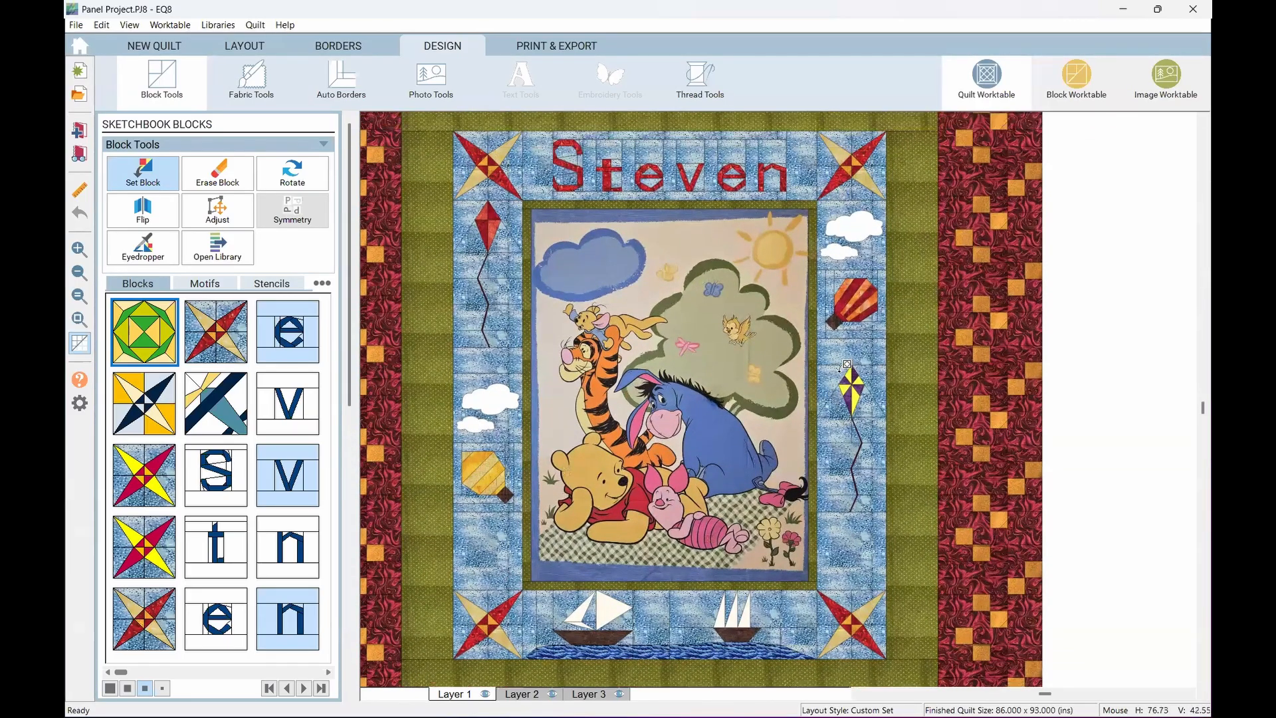
Step: Arrange the EQ8 window side by side with the File Explorer window showing the Pooh Bear Project folder
click(1158, 9)
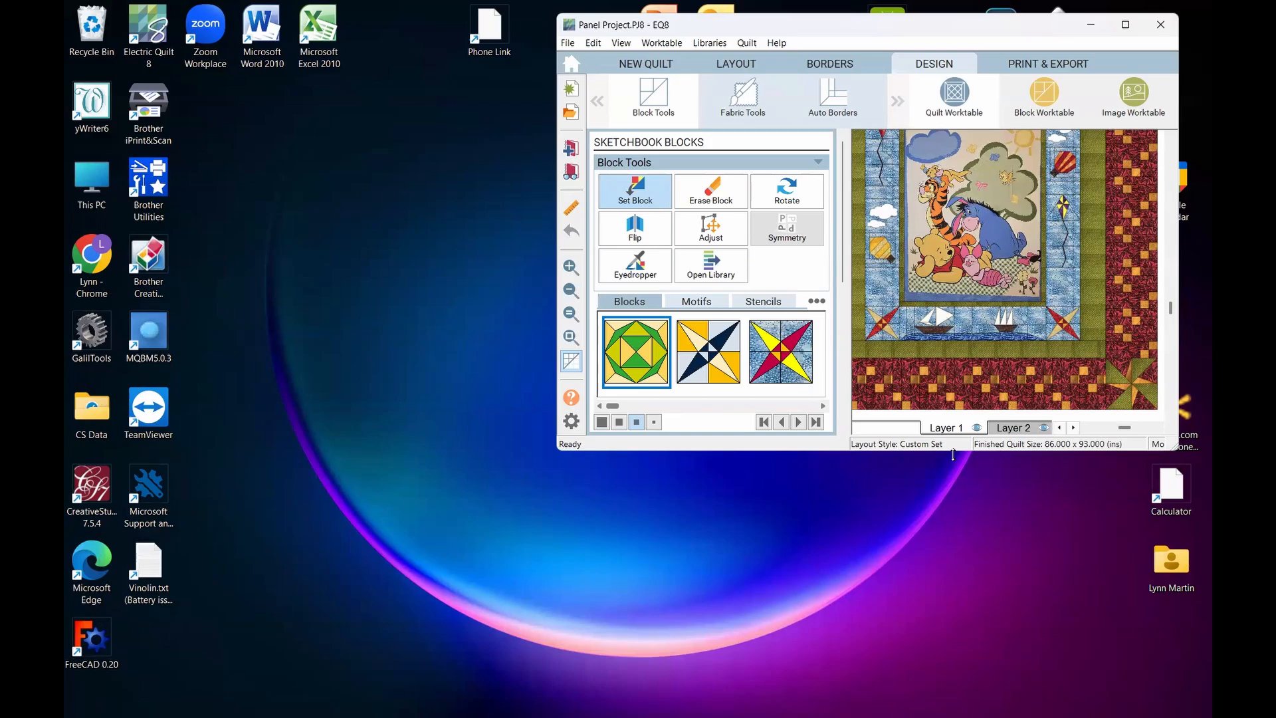
drag(953, 454, 957, 673)
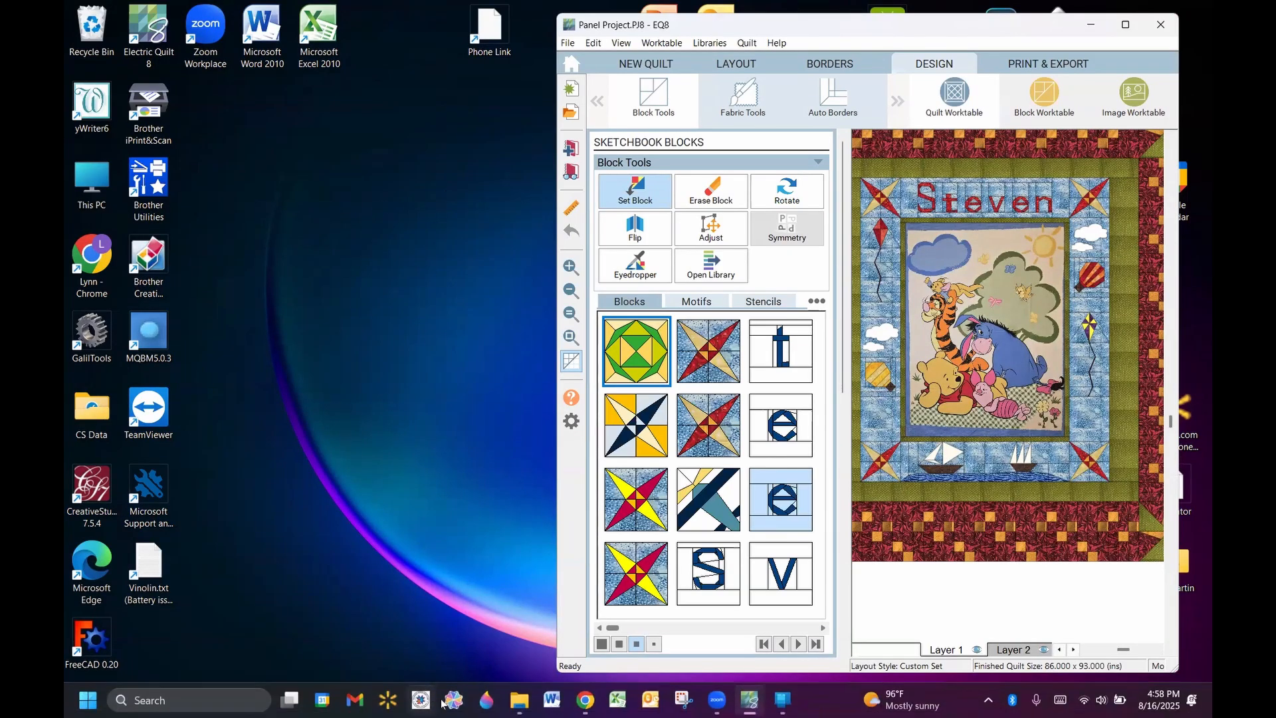
mouse_move(1126, 26)
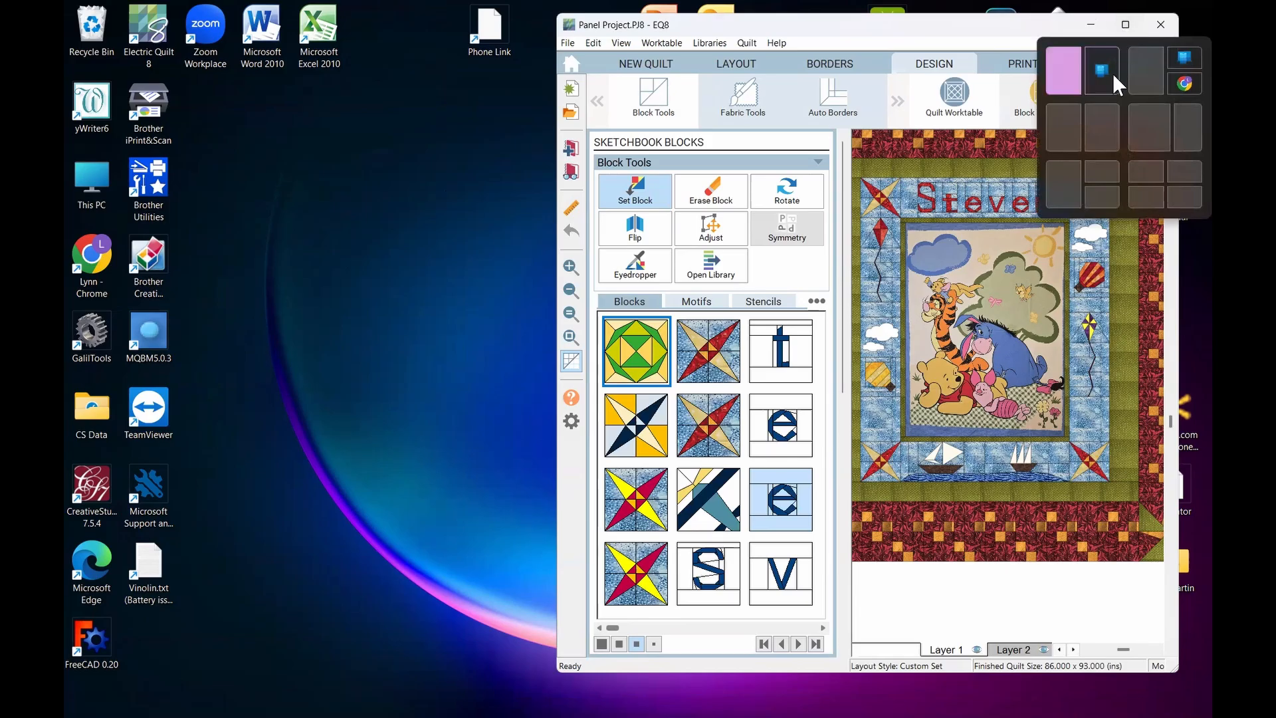
click(1100, 117)
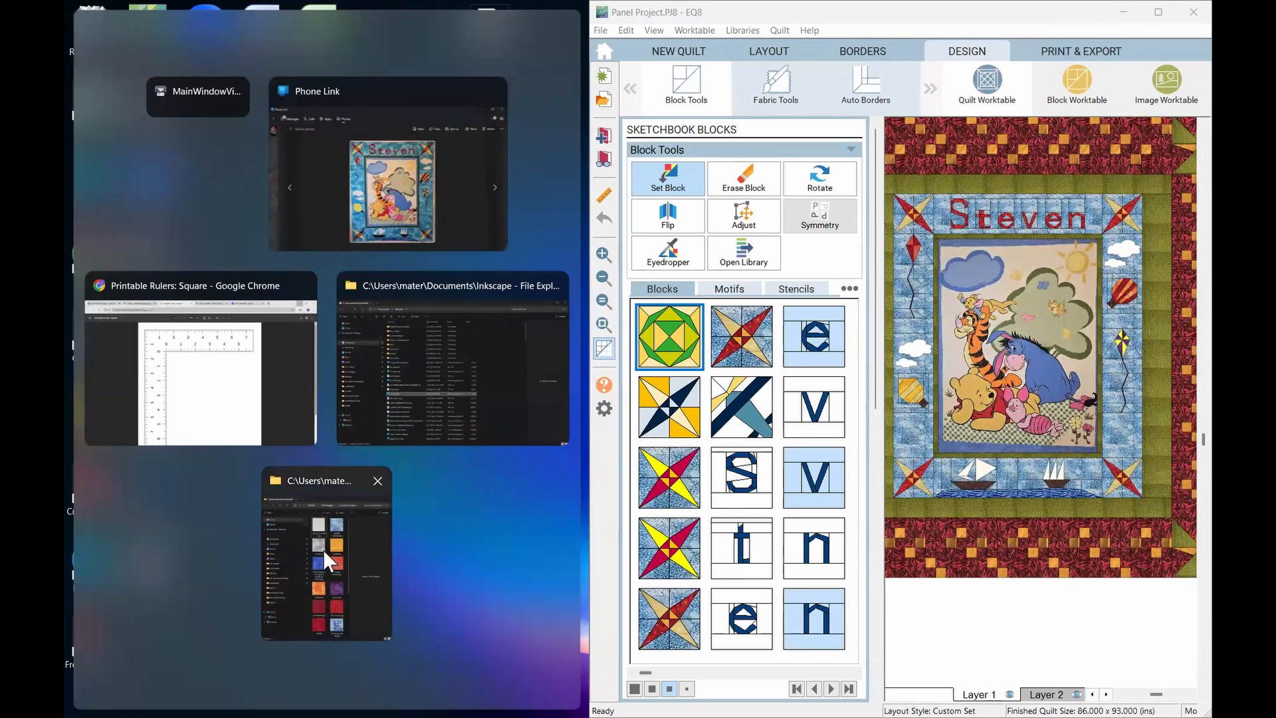
click(323, 549)
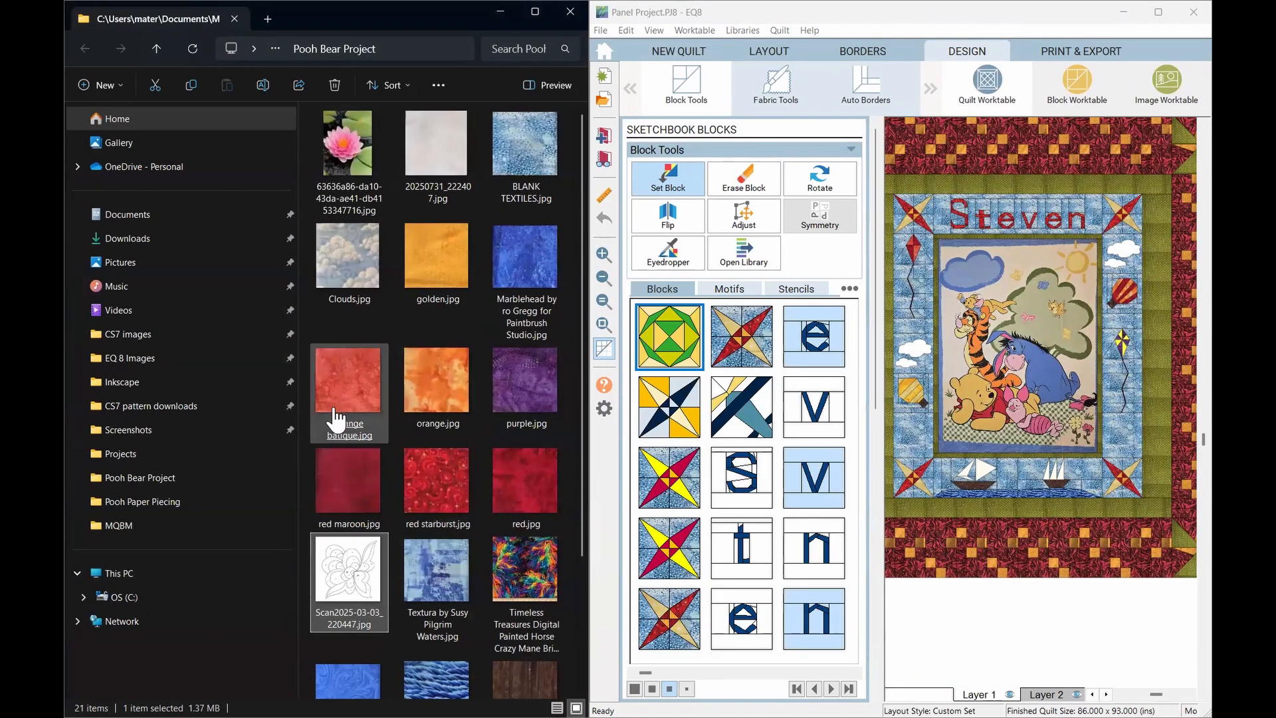
Step: Open red starburst.jpg from the Pooh Bear Project folder, view it full screen, and close it
click(422, 503)
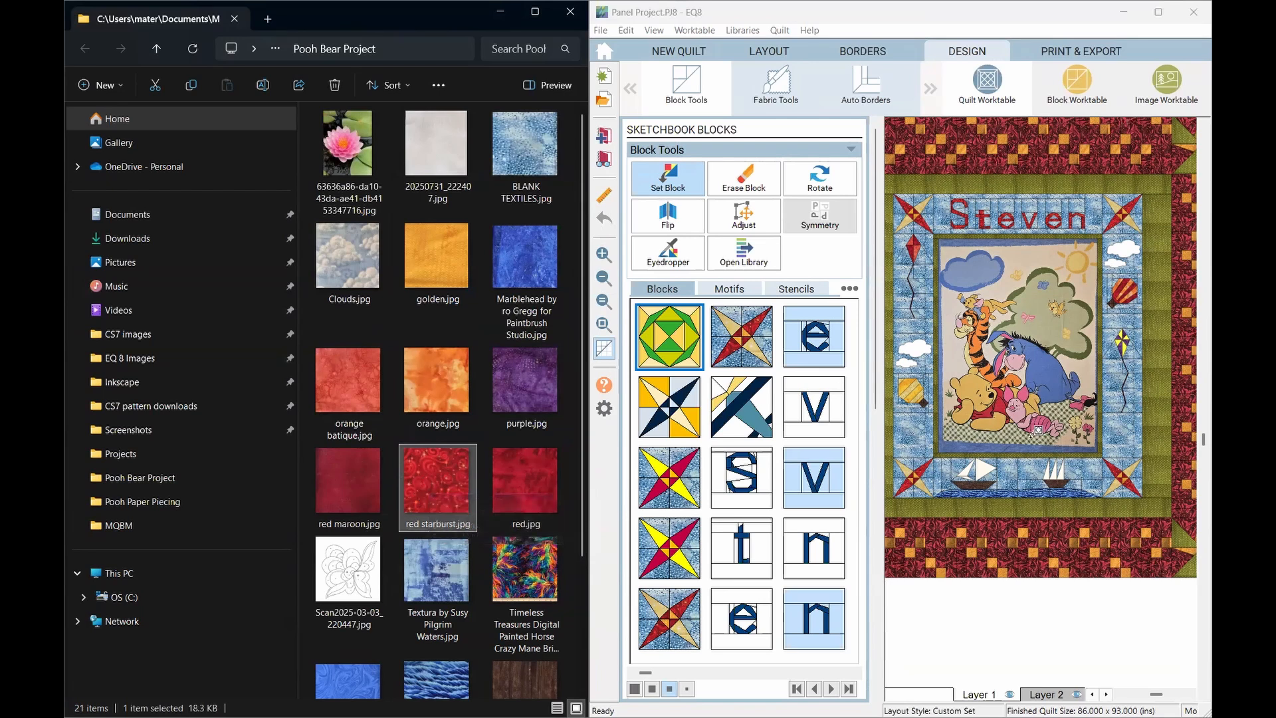
double_click(436, 487)
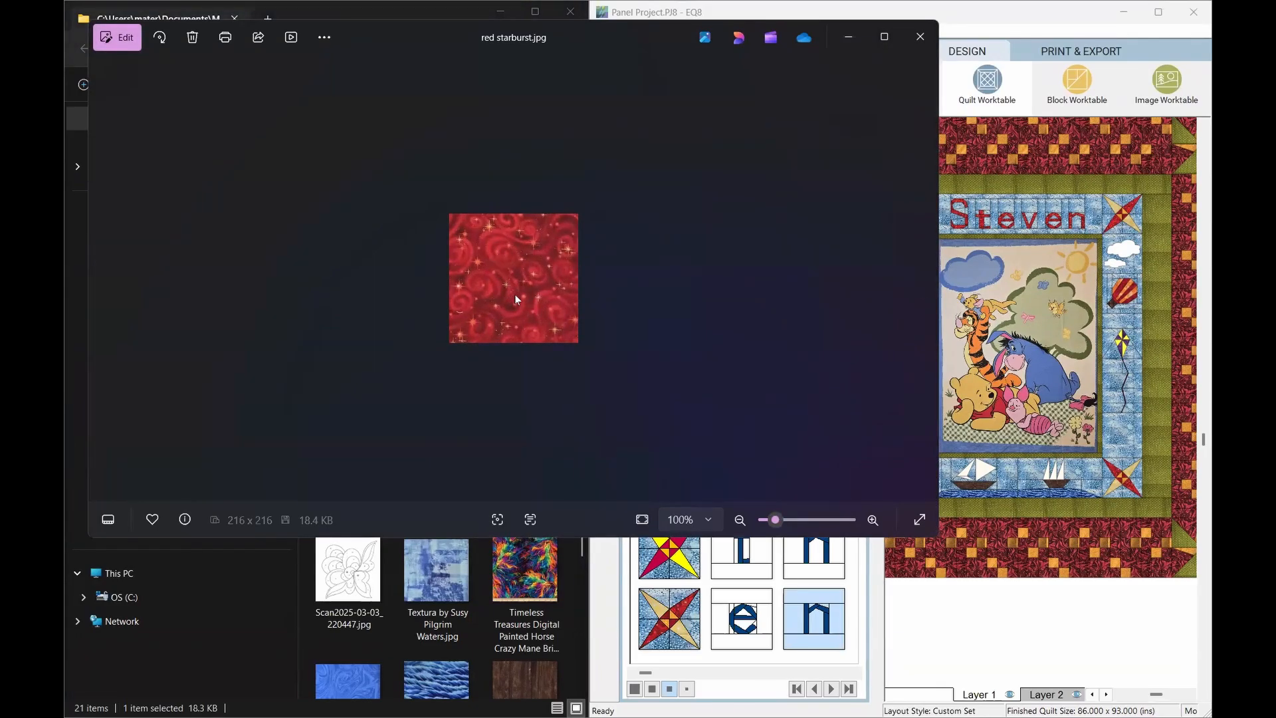
mouse_move(884, 40)
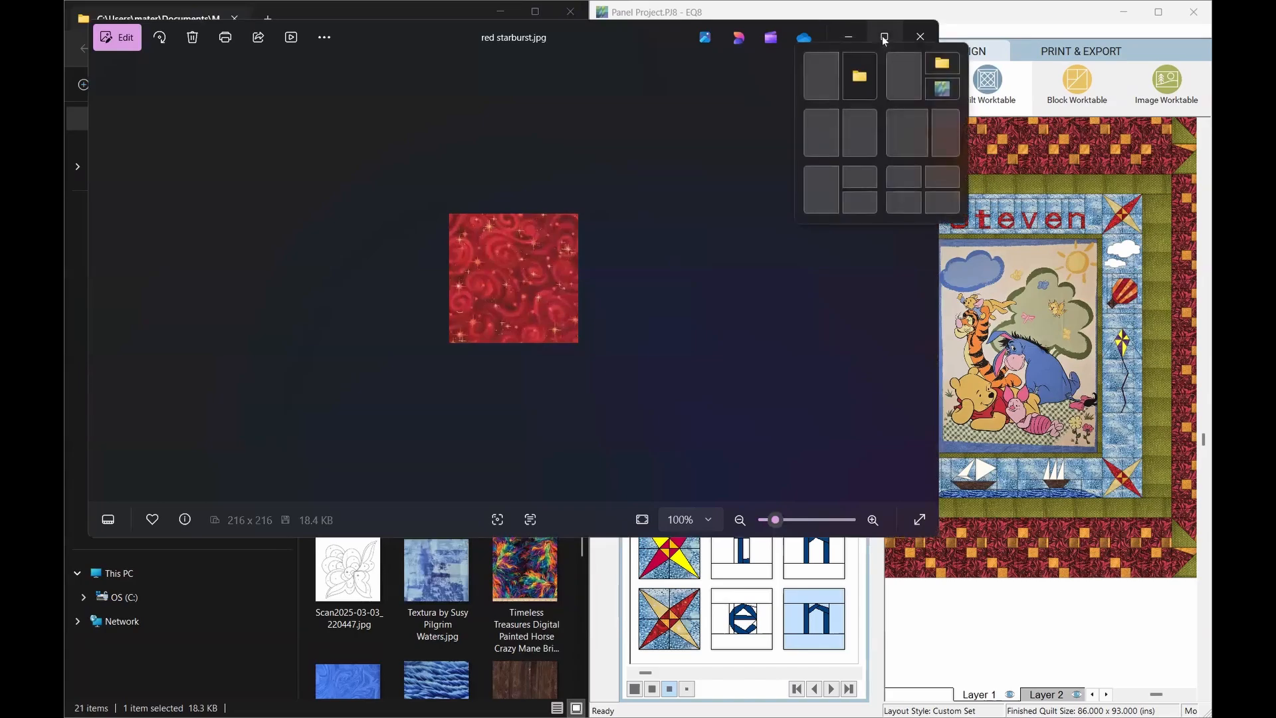
click(883, 37)
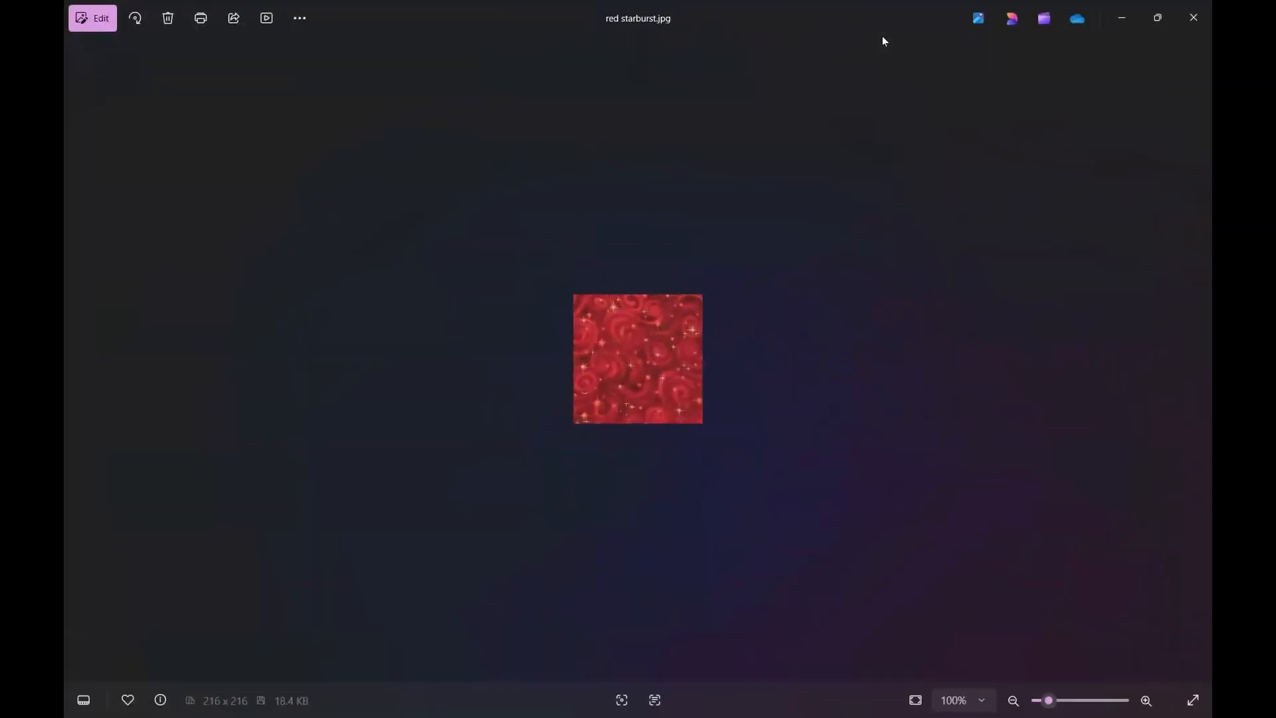
click(1157, 16)
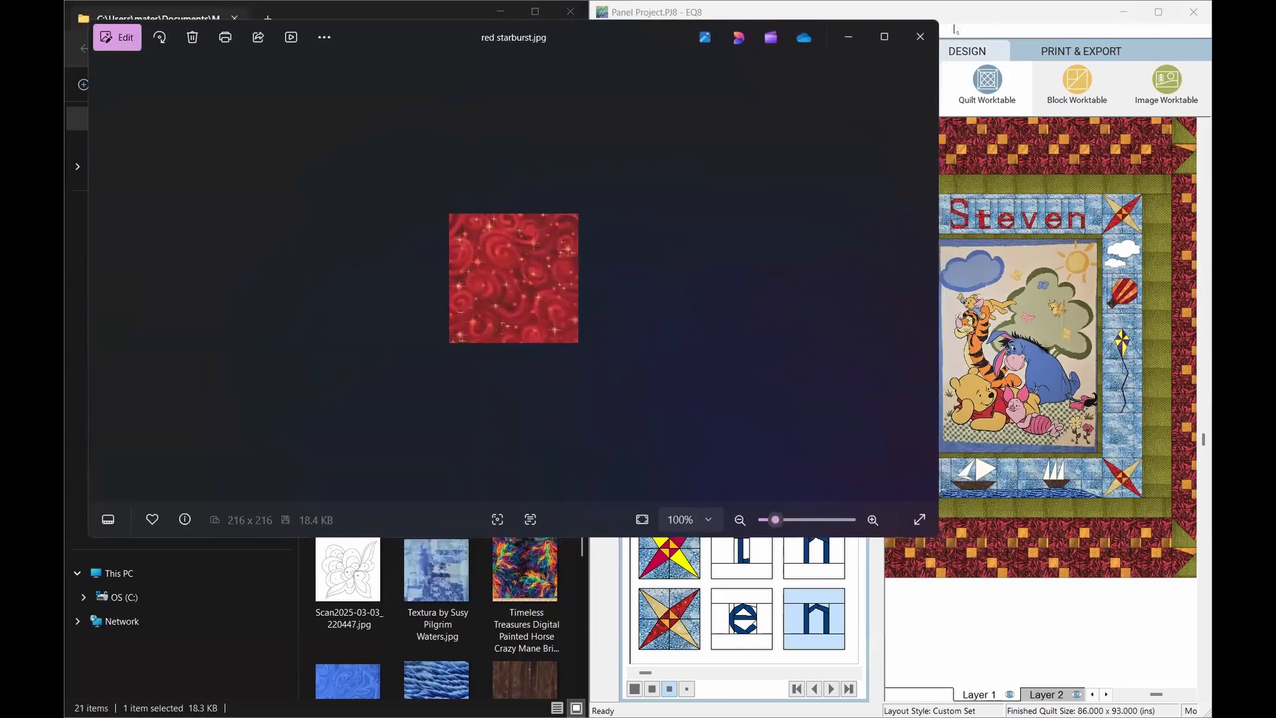
click(927, 36)
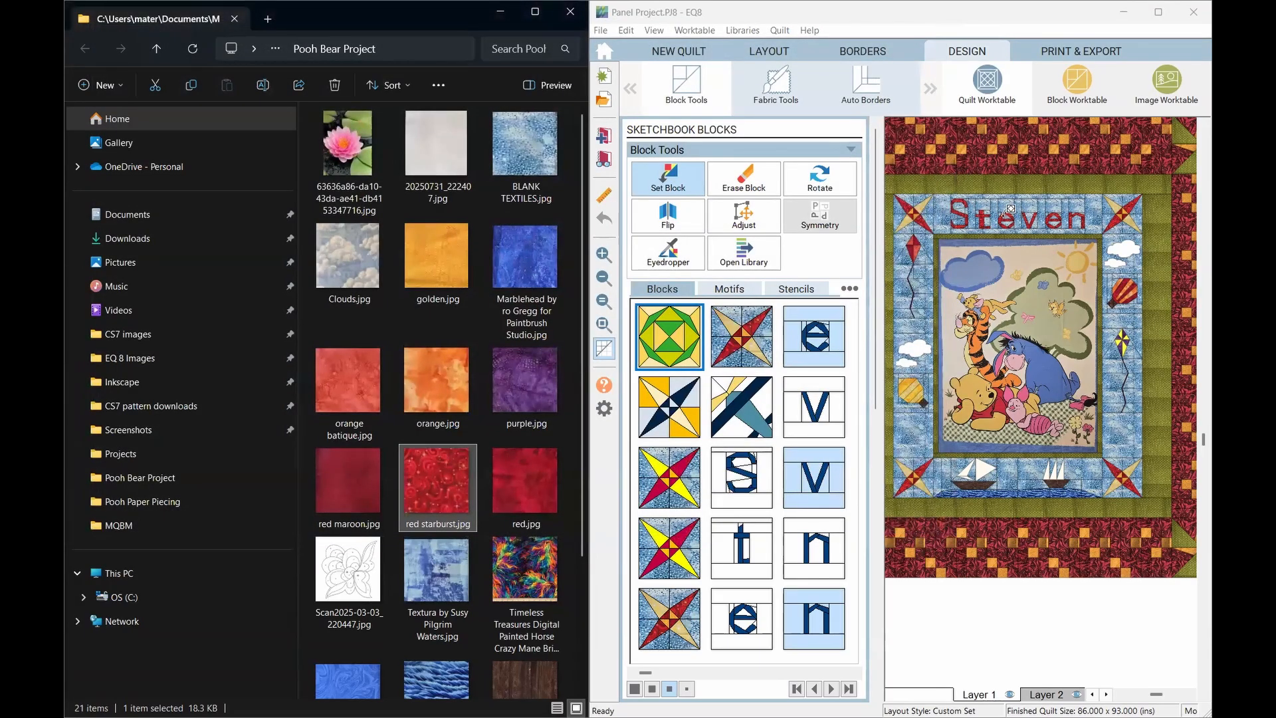
Step: Examine the red starburst fabric up close in the quilt's corner star block, then return to the whole quilt
scroll(1010, 208, up, 5)
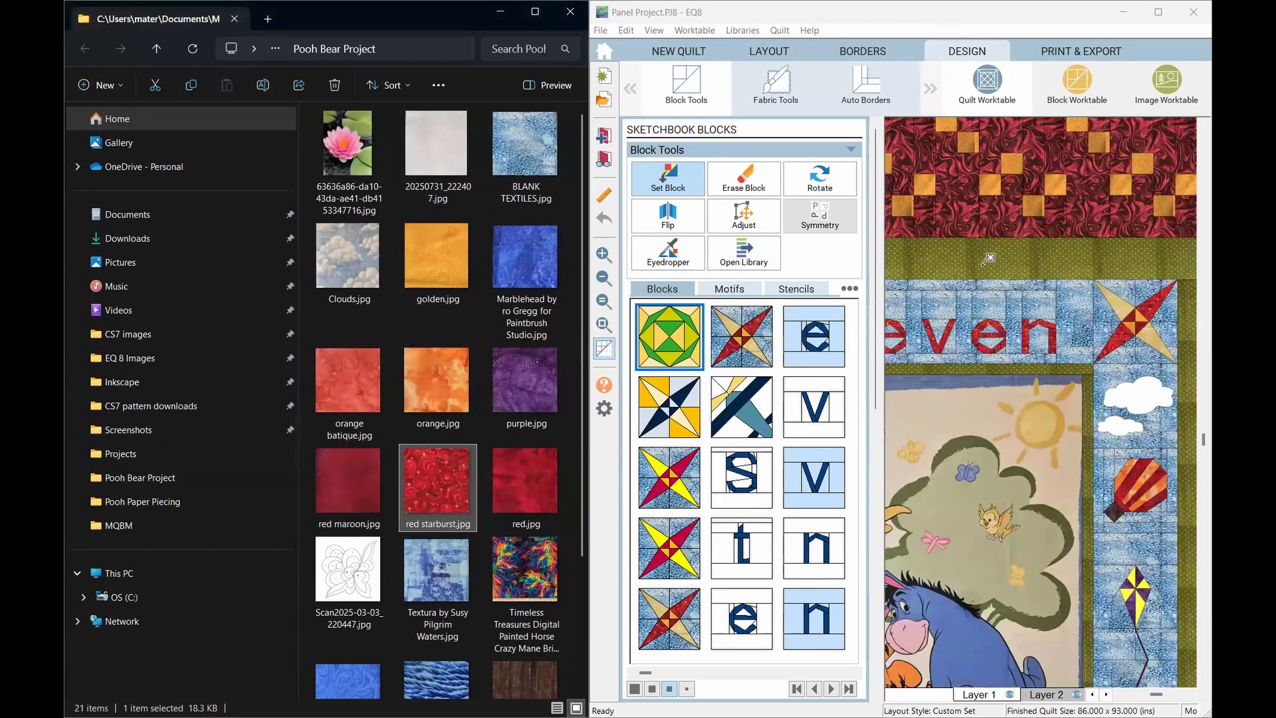
scroll(1047, 390, up, 3)
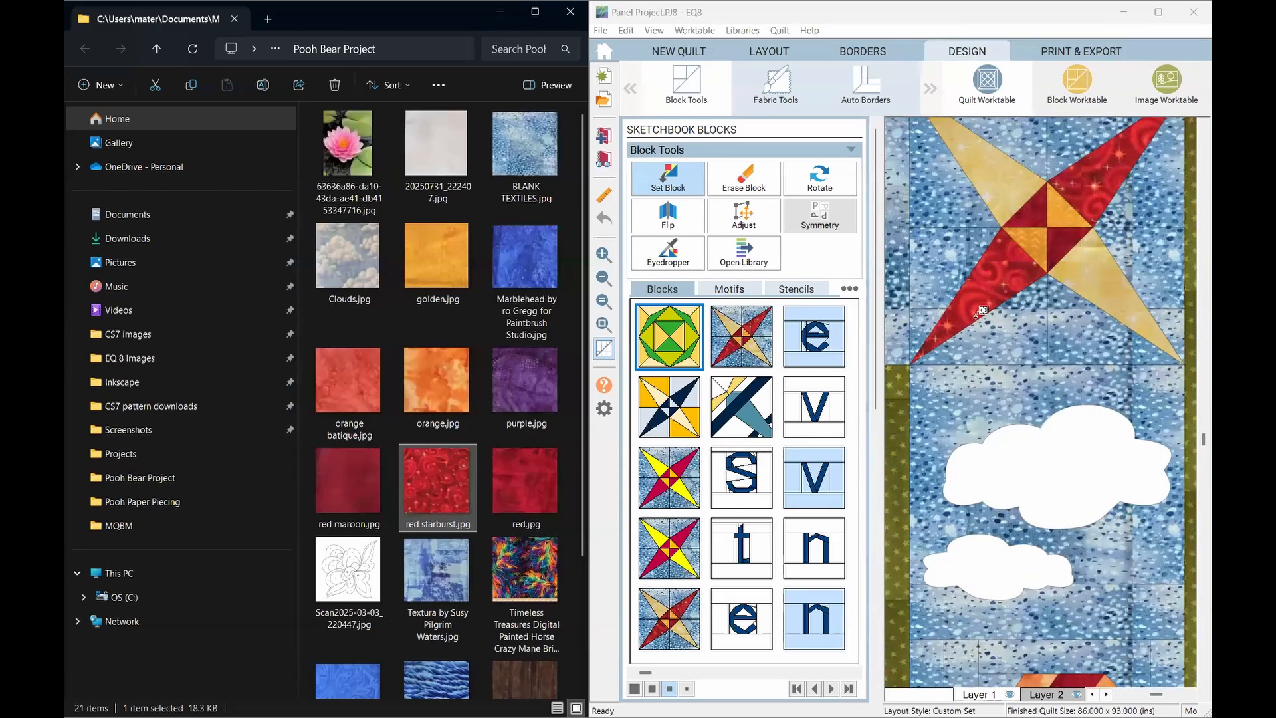
scroll(981, 273, down, 4)
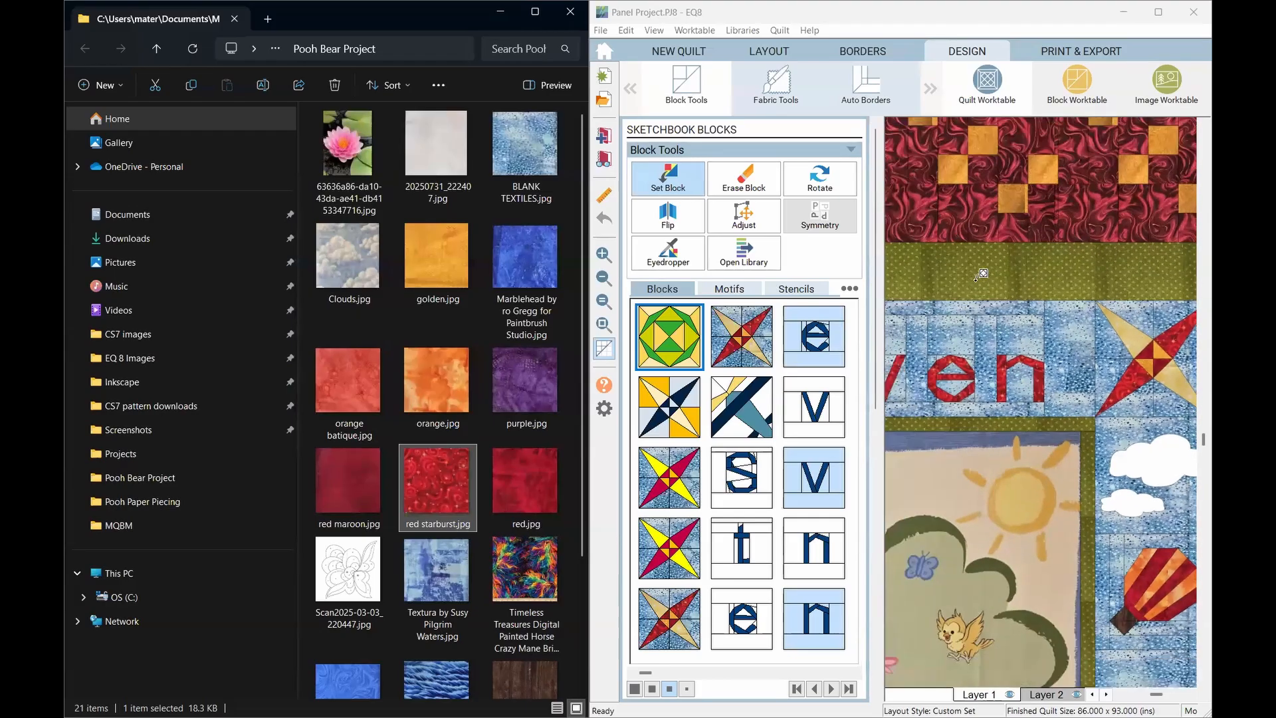
scroll(981, 273, down, 5)
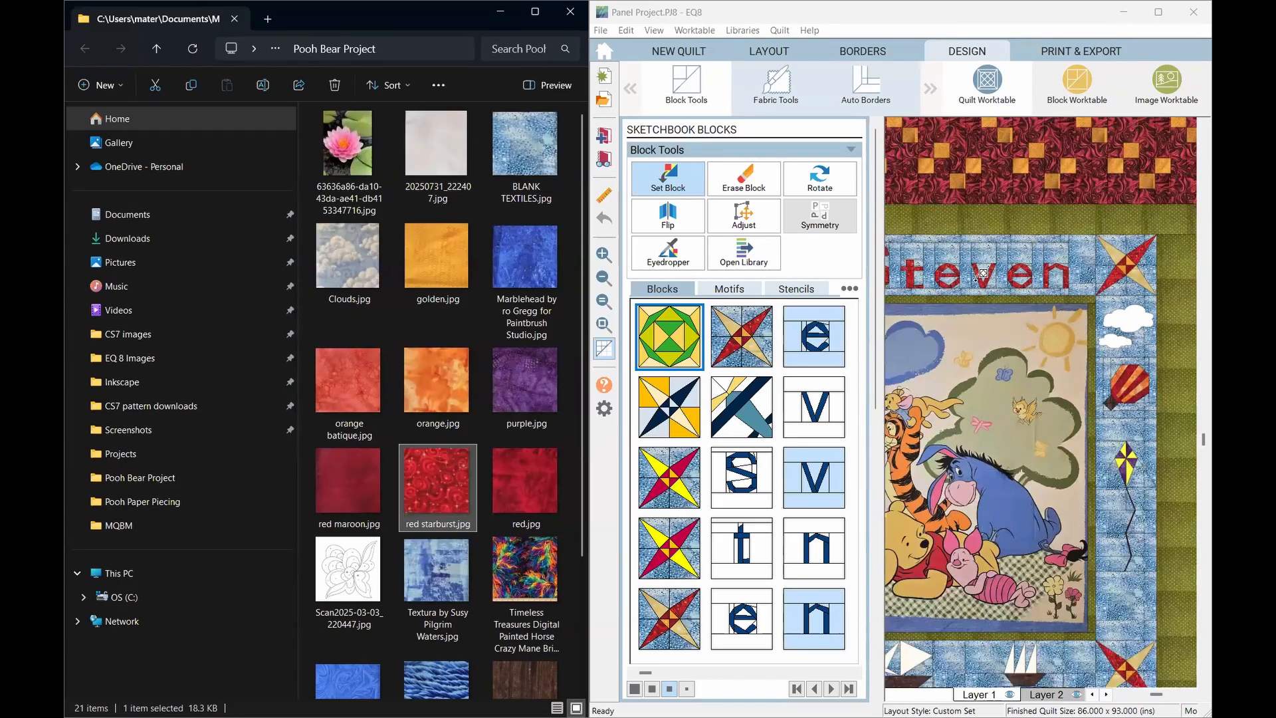
scroll(981, 273, down, 1)
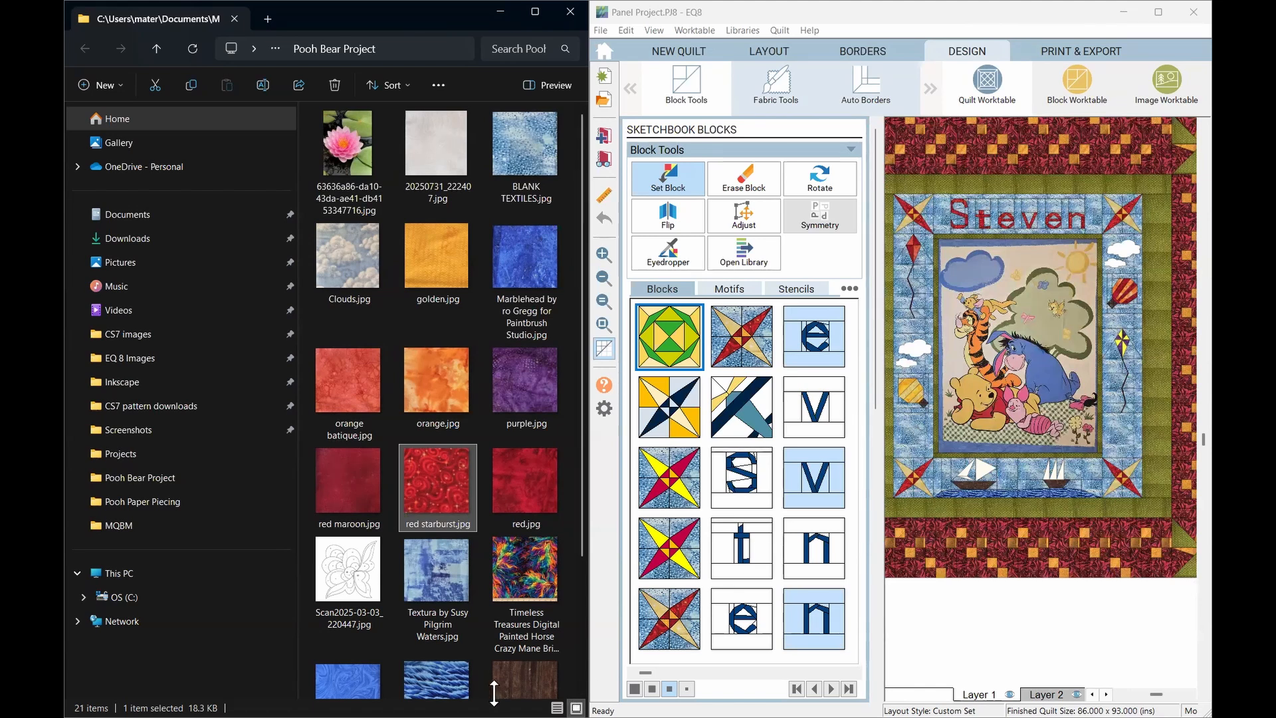
Step: Close the folder window and compare the Pooh quilt photo in Phone Link with the EQ8 design, giving EQ8 more width
mouse_move(534, 9)
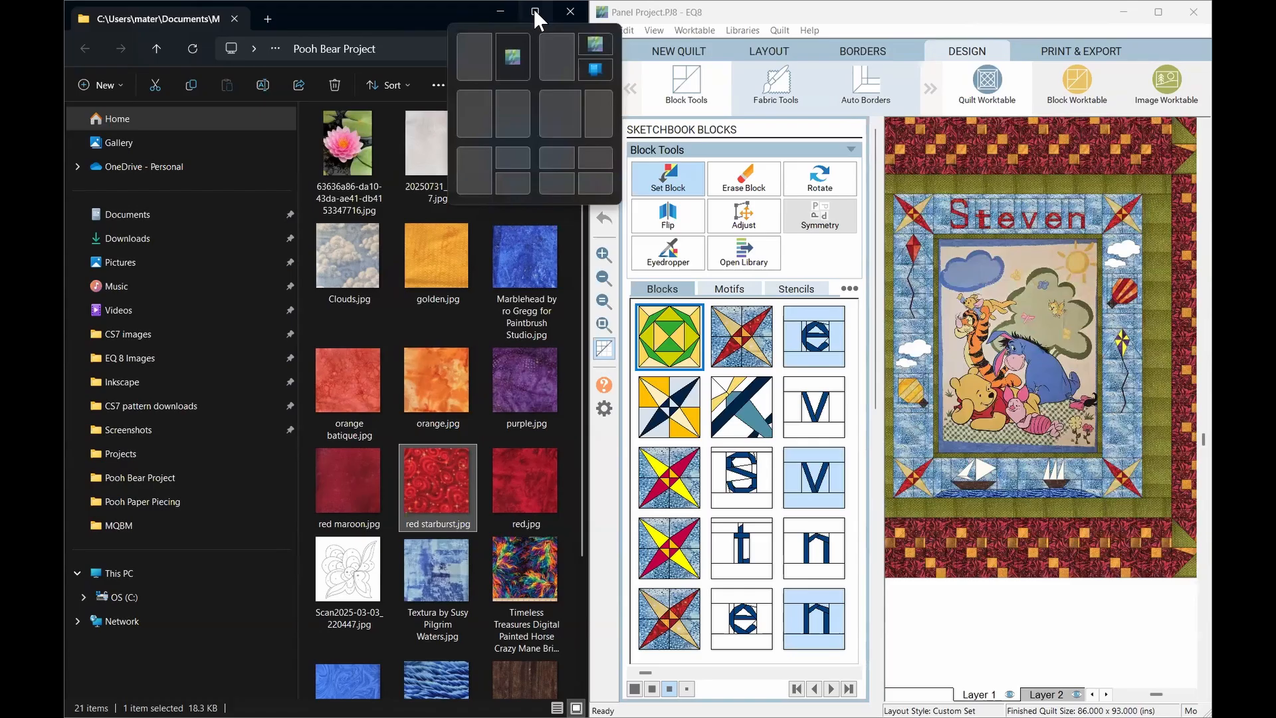
click(570, 11)
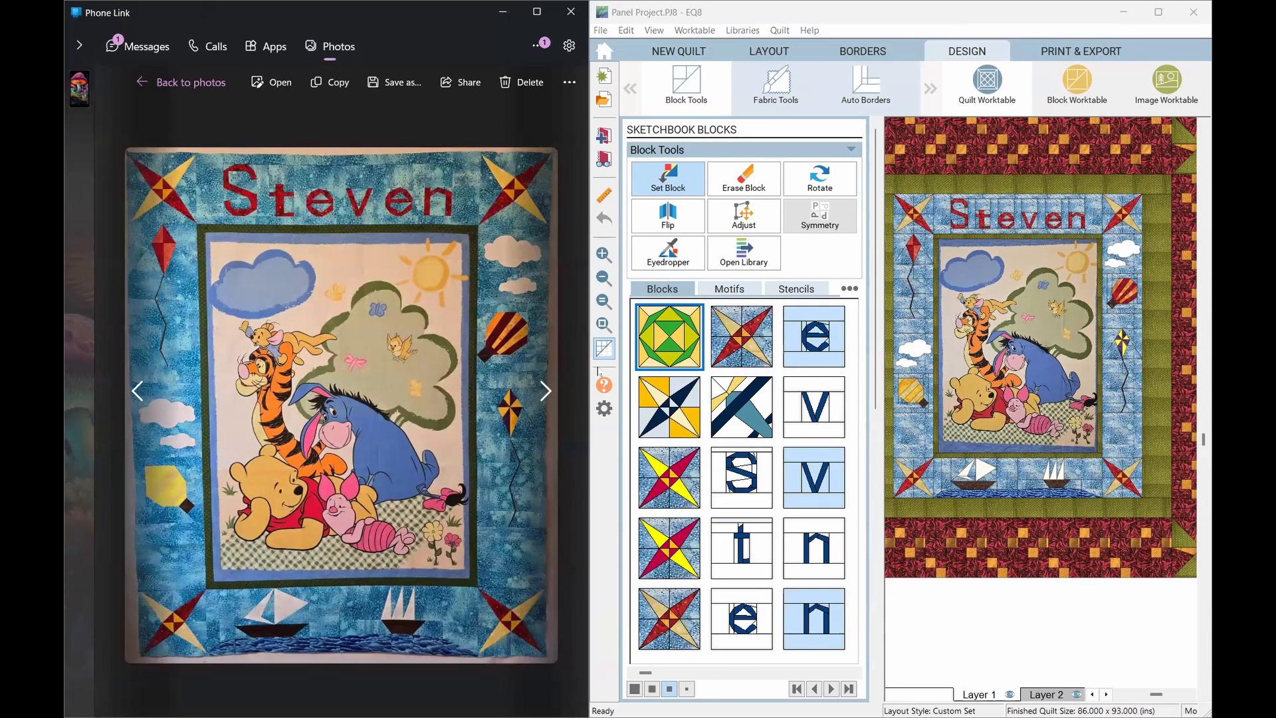
drag(599, 373, 578, 373)
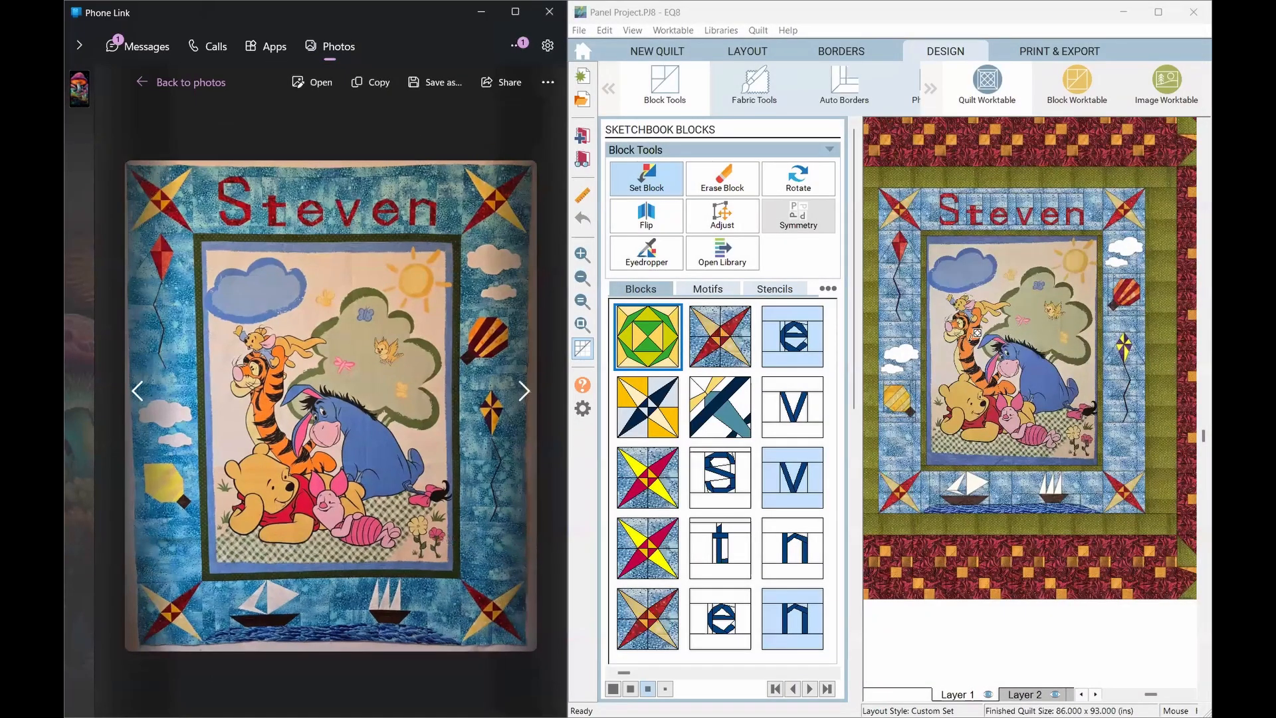
click(854, 339)
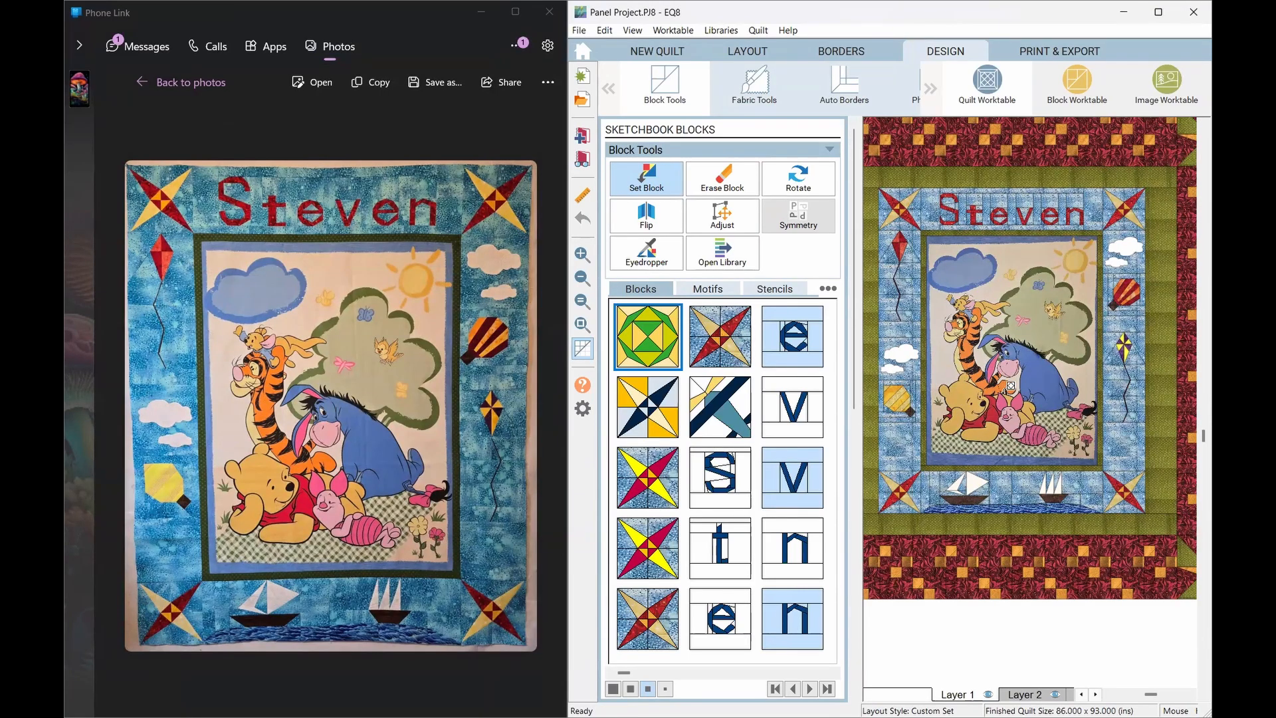
scroll(1000, 231, up, 5)
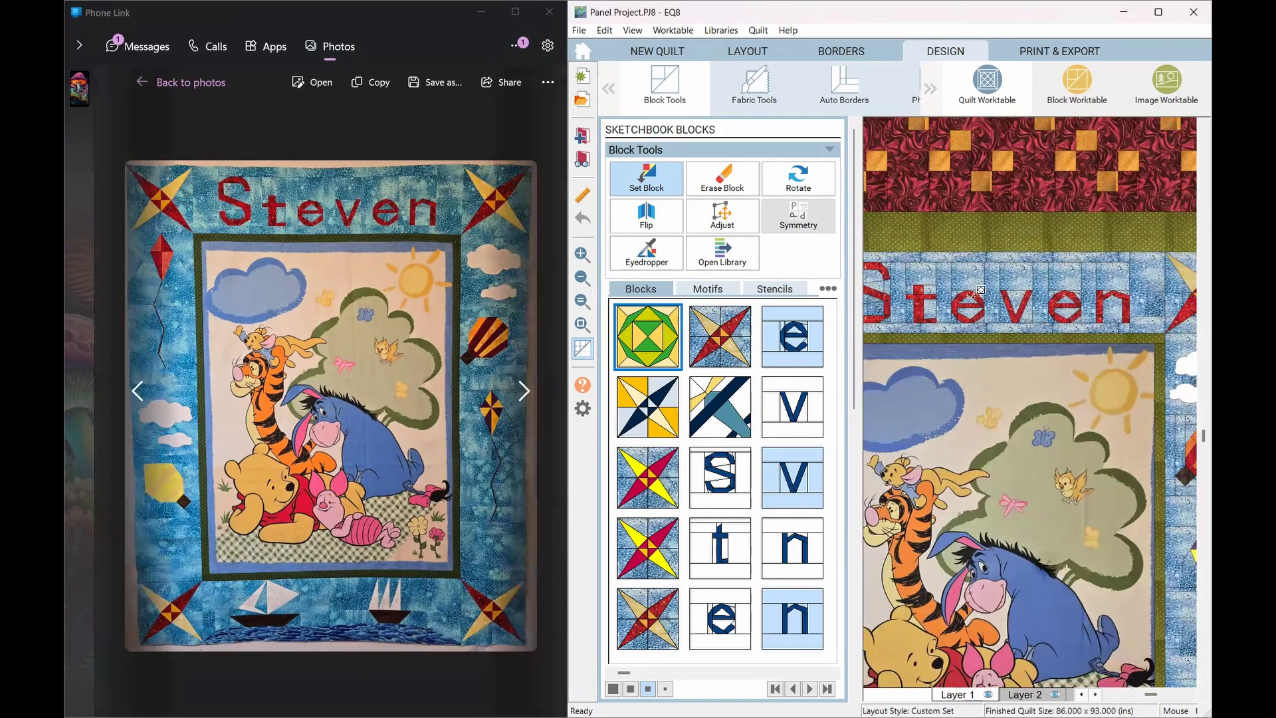
scroll(985, 294, down, 5)
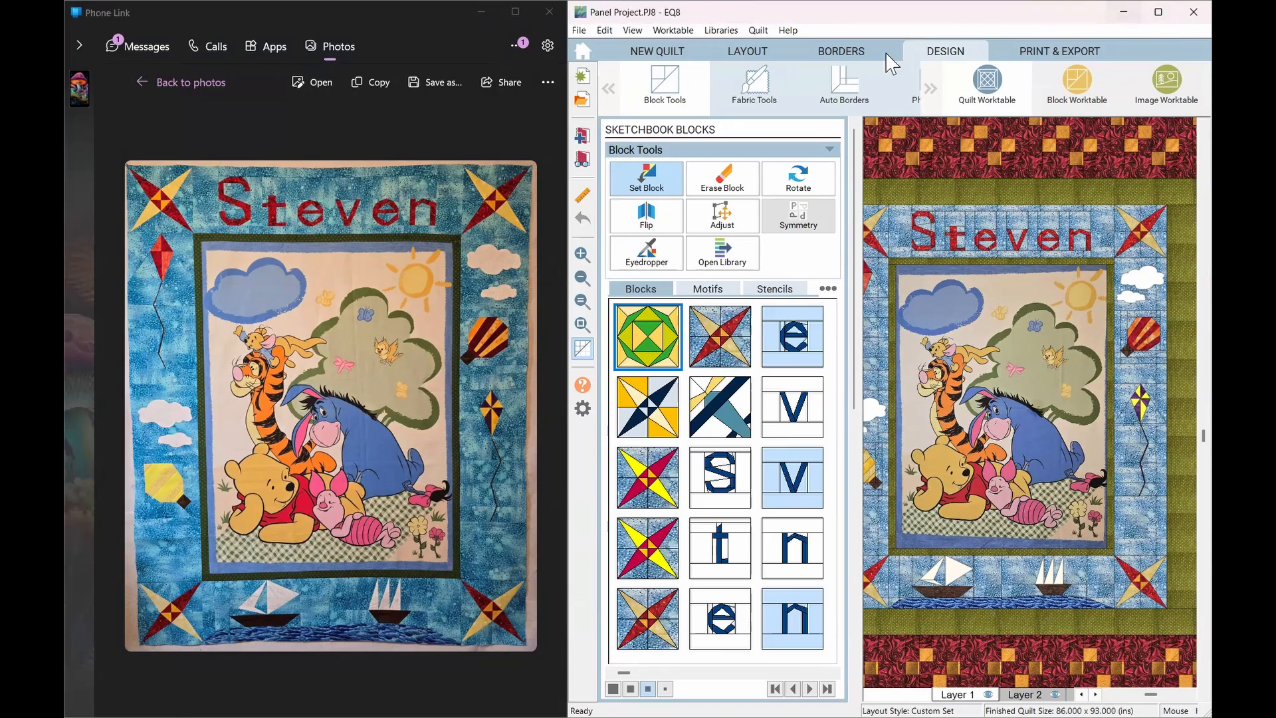
Step: Return to EQ8 full screen without Phone Link and open the recent Marietta College project
click(550, 12)
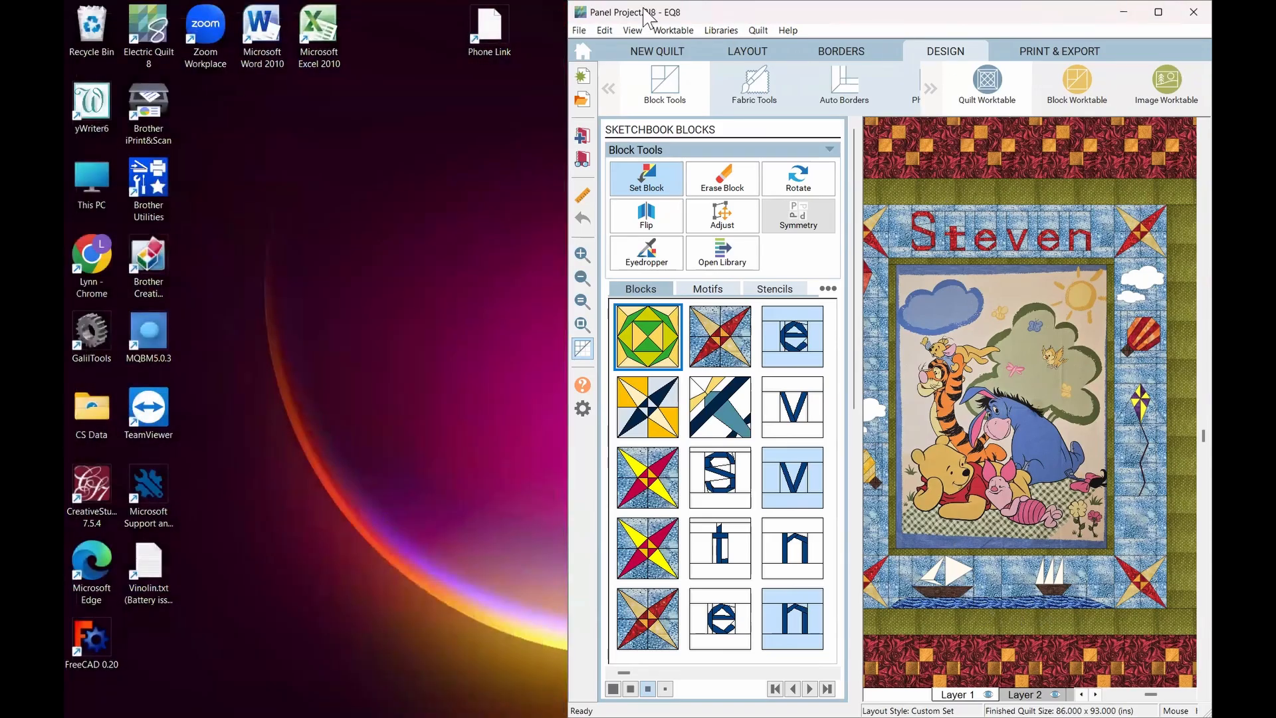
click(1158, 12)
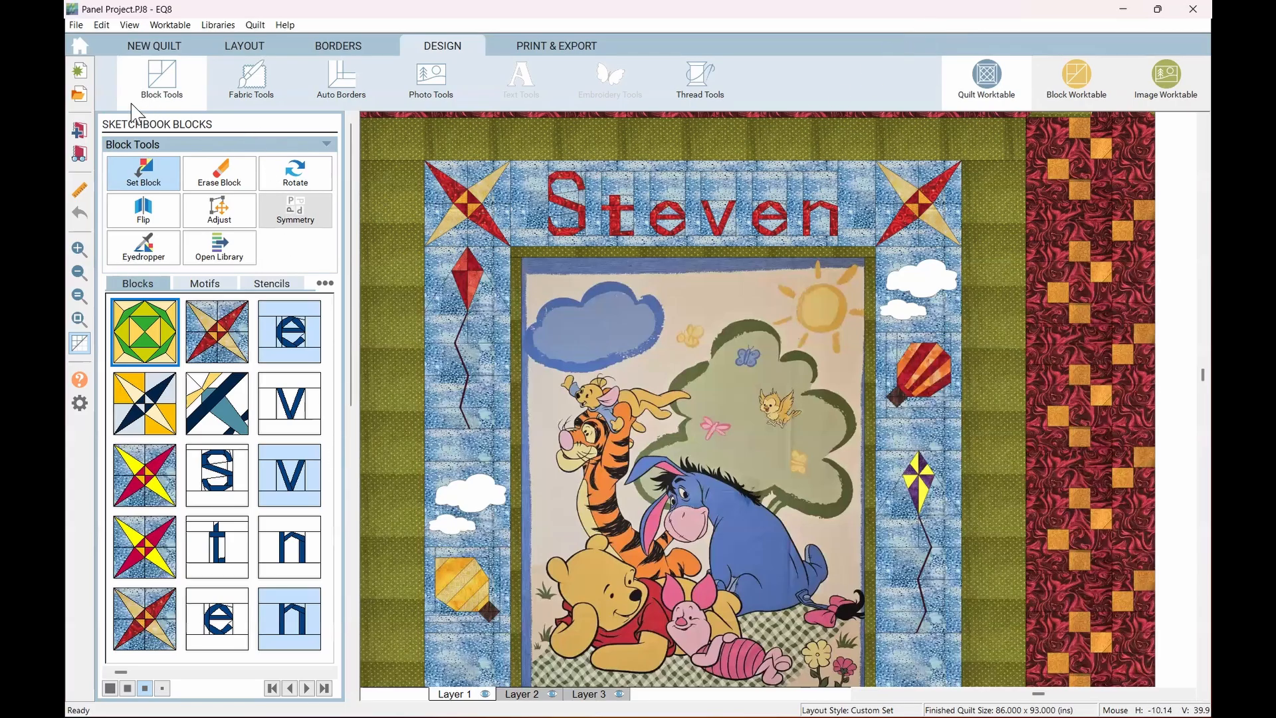
click(80, 95)
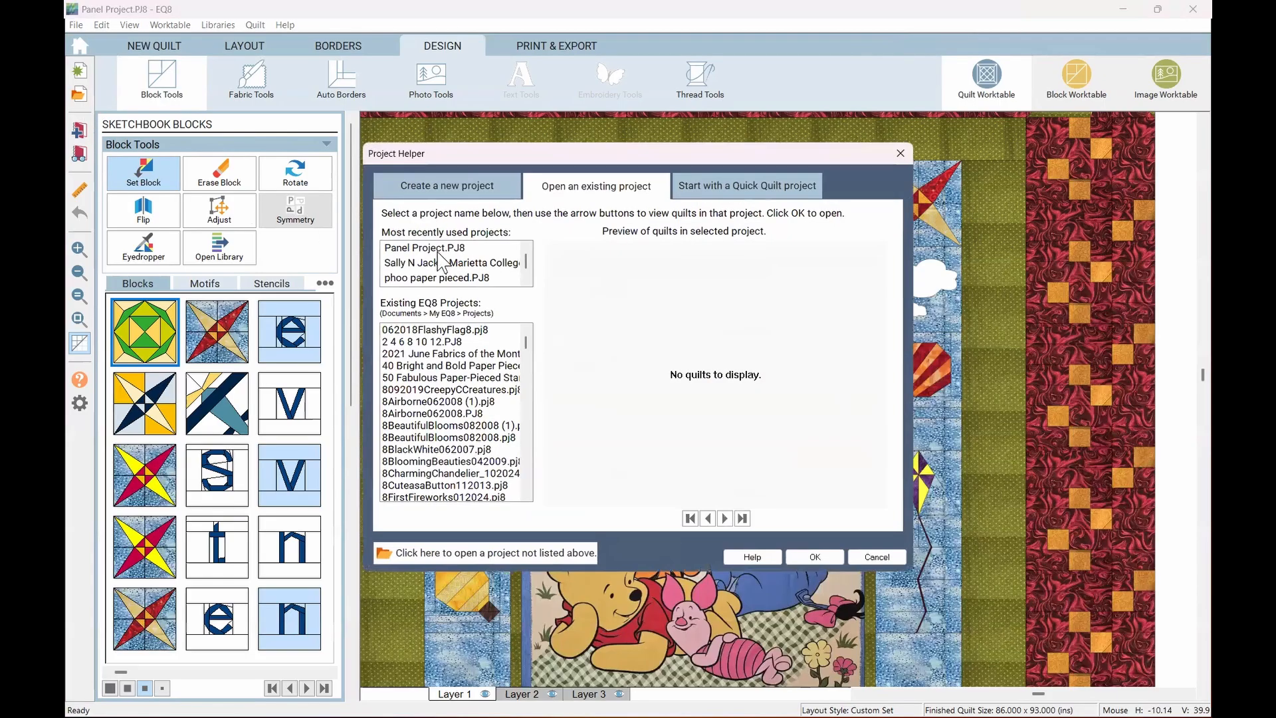
click(438, 264)
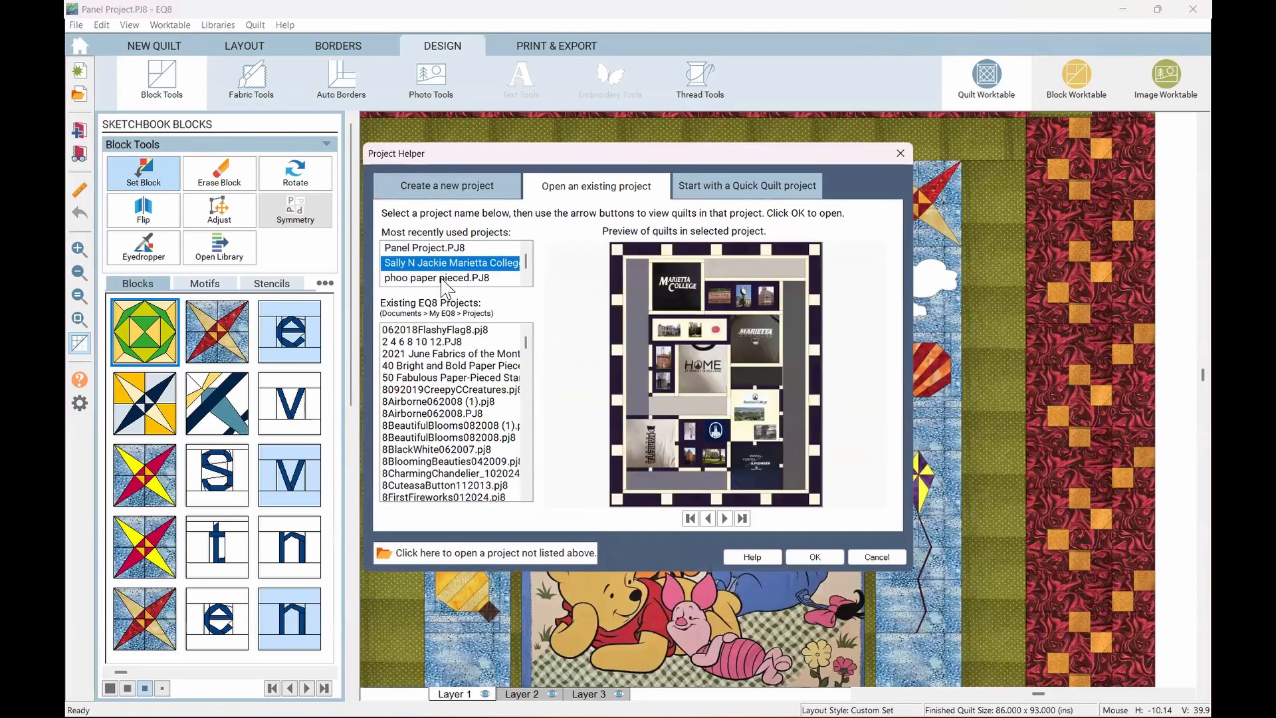
click(814, 556)
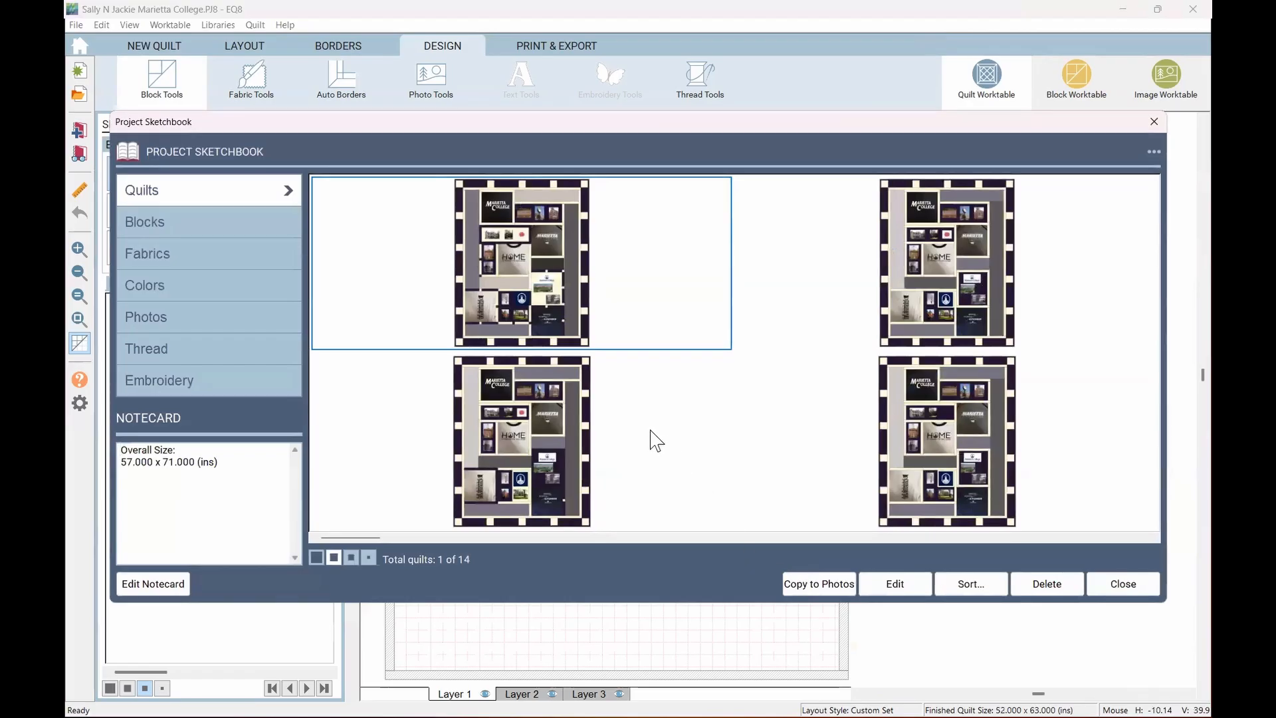
Step: Load the last quilt in the project sketchbook onto the Quilt Worktable for editing
click(1086, 537)
click(1086, 537)
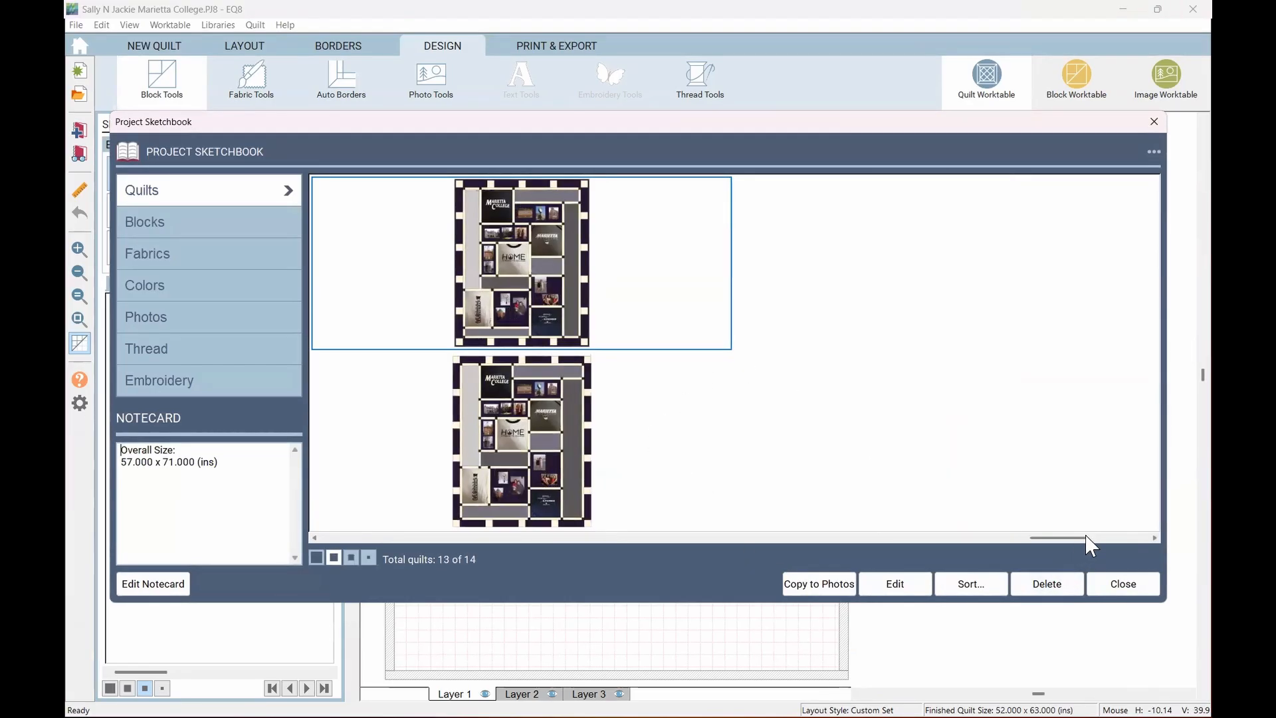
click(534, 445)
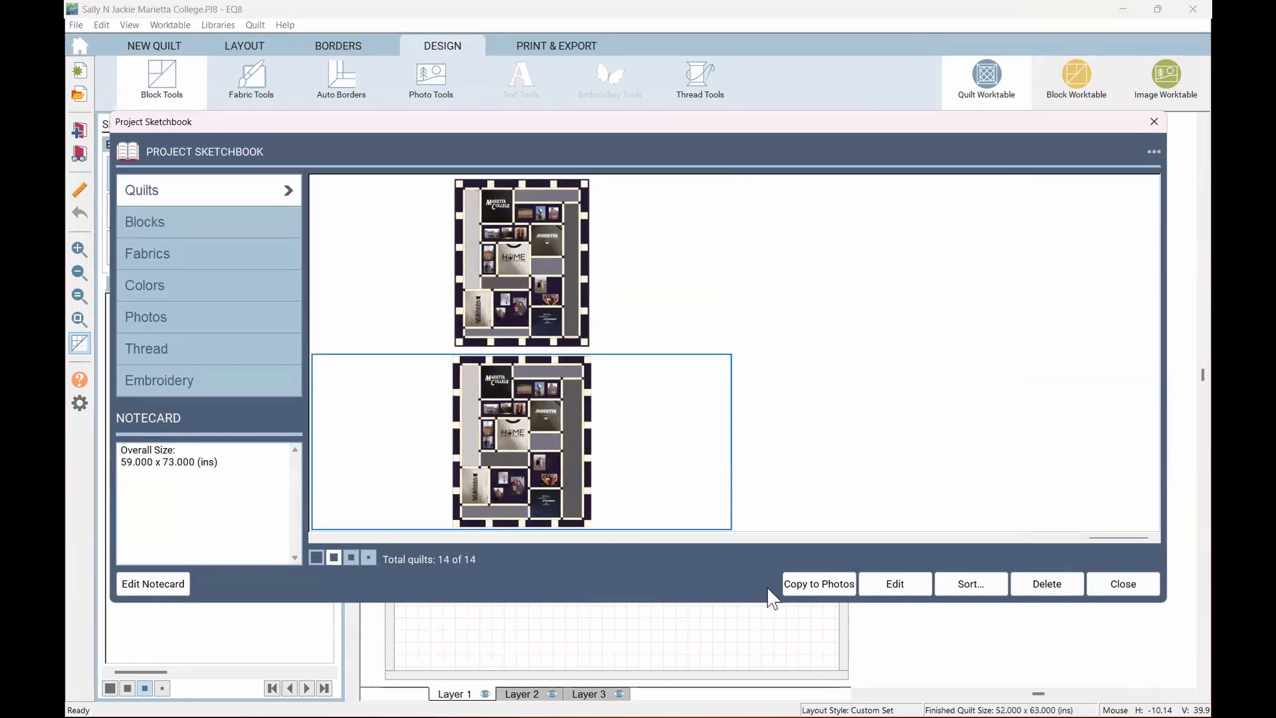
click(894, 584)
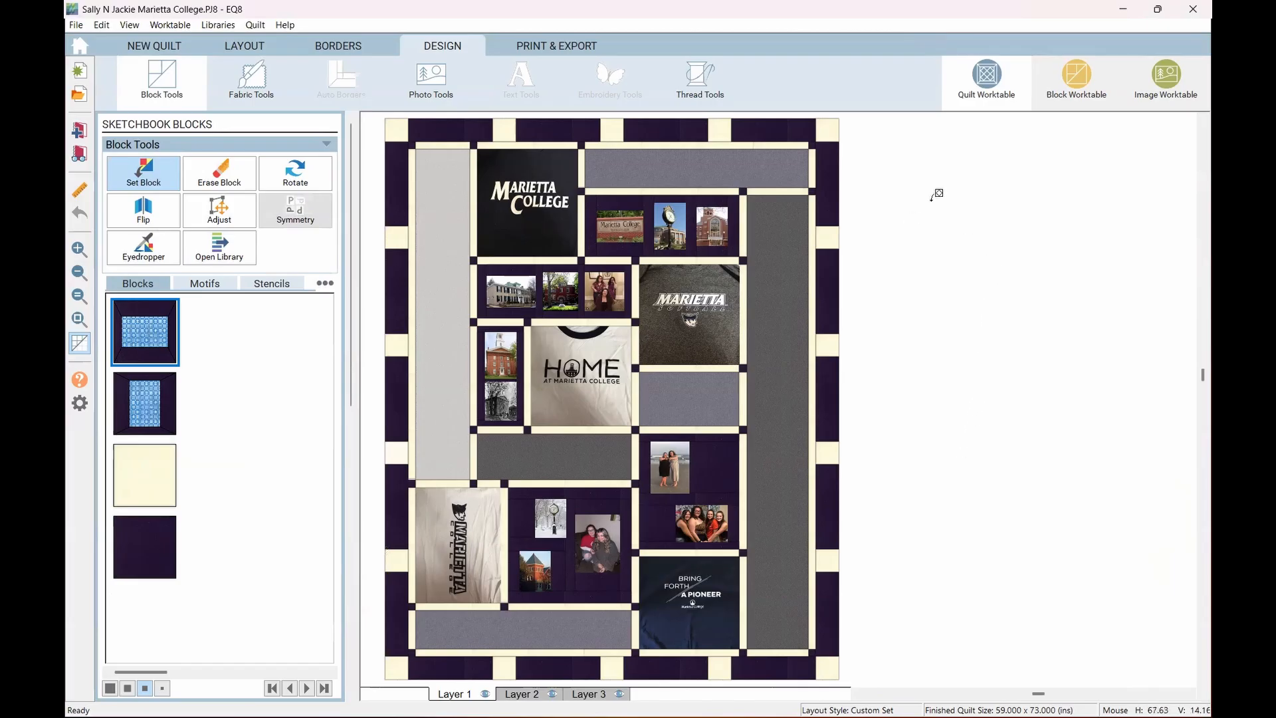
Step: Switch to the Image Worktable and load the brick science center building photo from the sketchbook's photos
click(1160, 86)
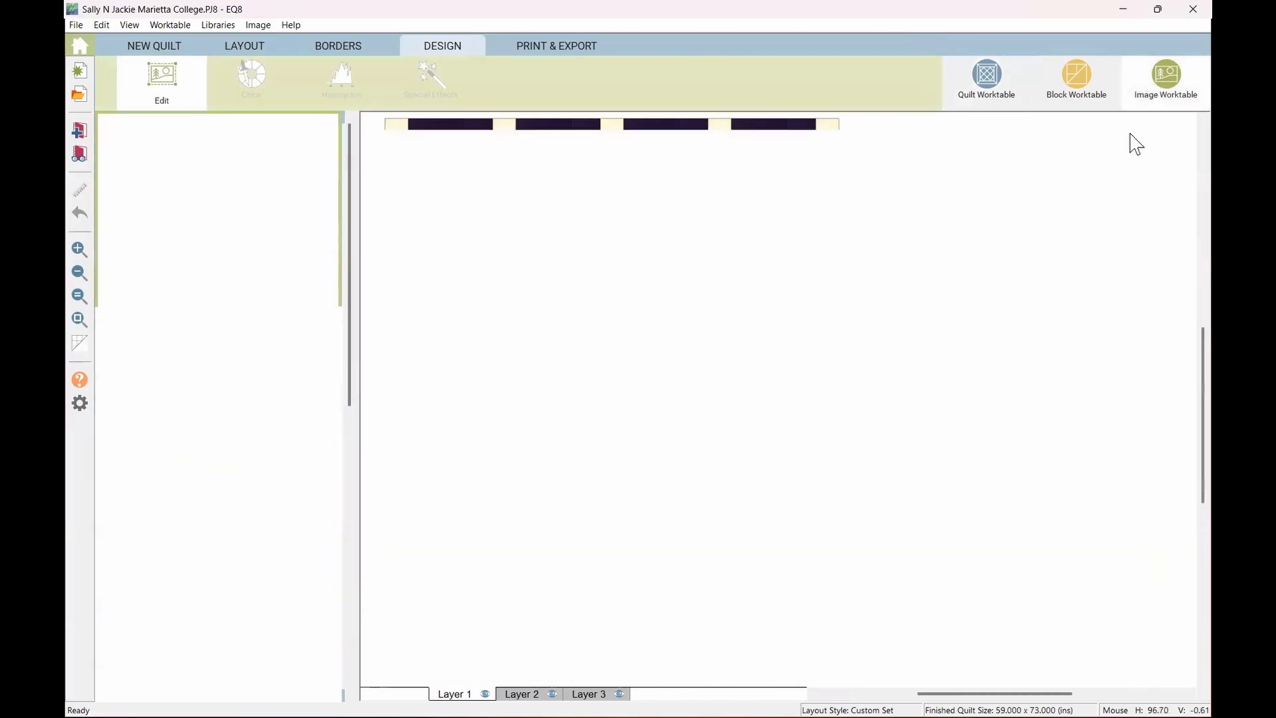
click(74, 157)
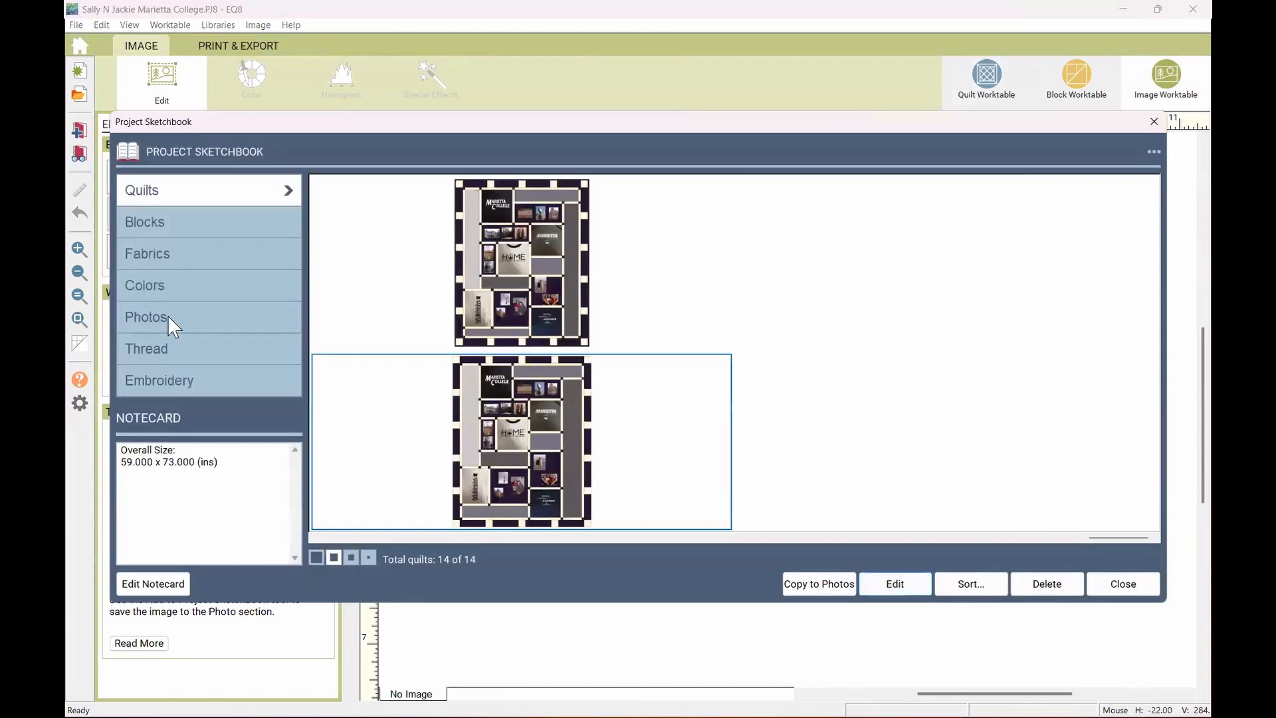
click(177, 315)
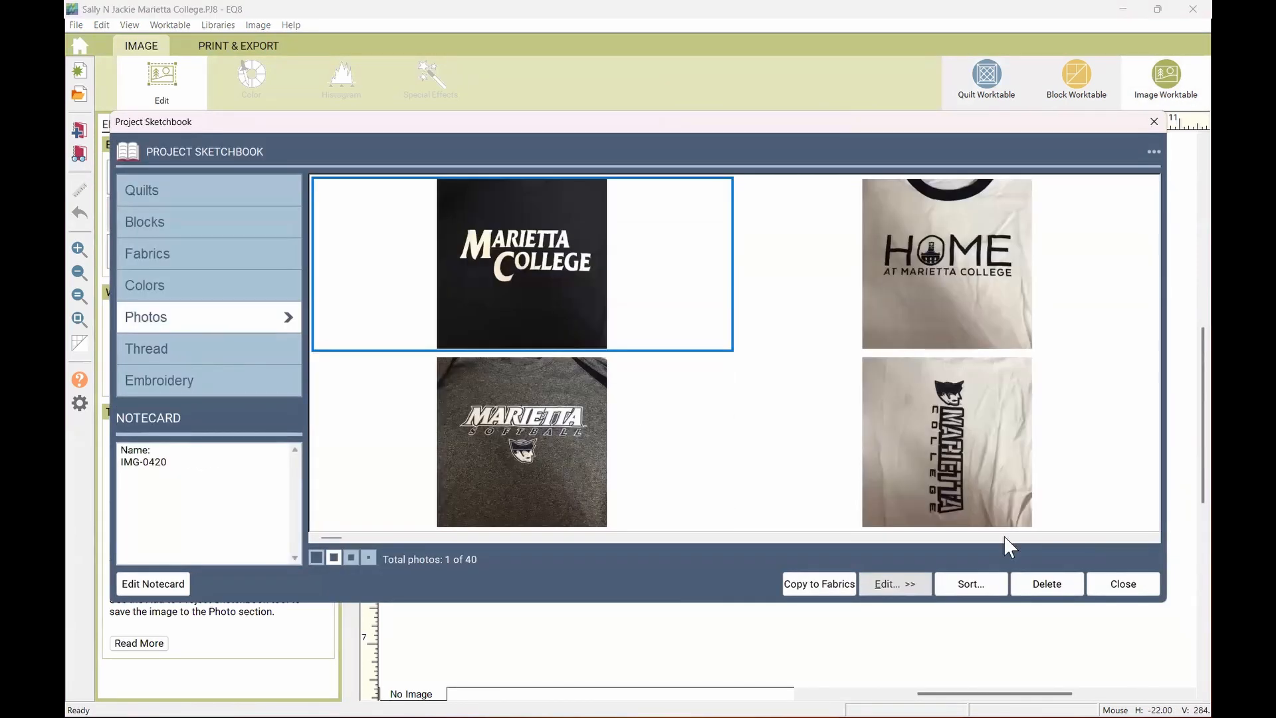
click(1004, 537)
double_click(939, 467)
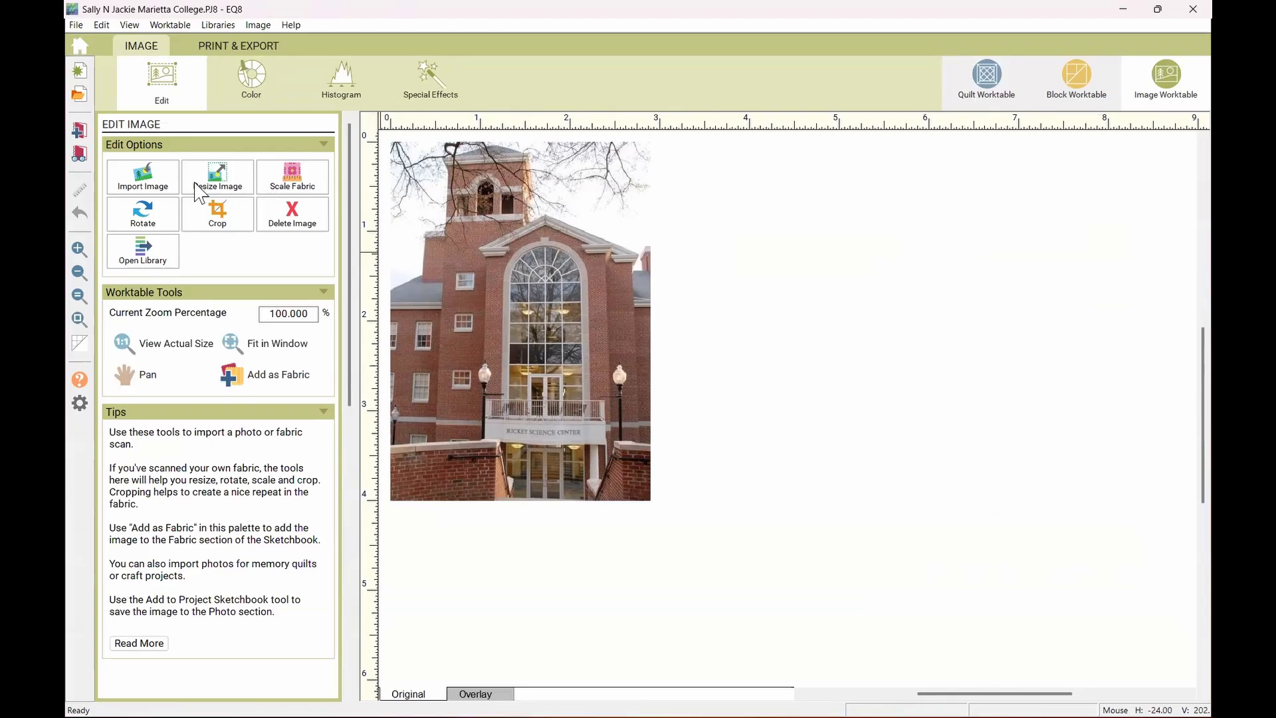
Step: Review the size, unit choices and resolution in the building photo's Resize Image settings and accept them as they are
click(204, 189)
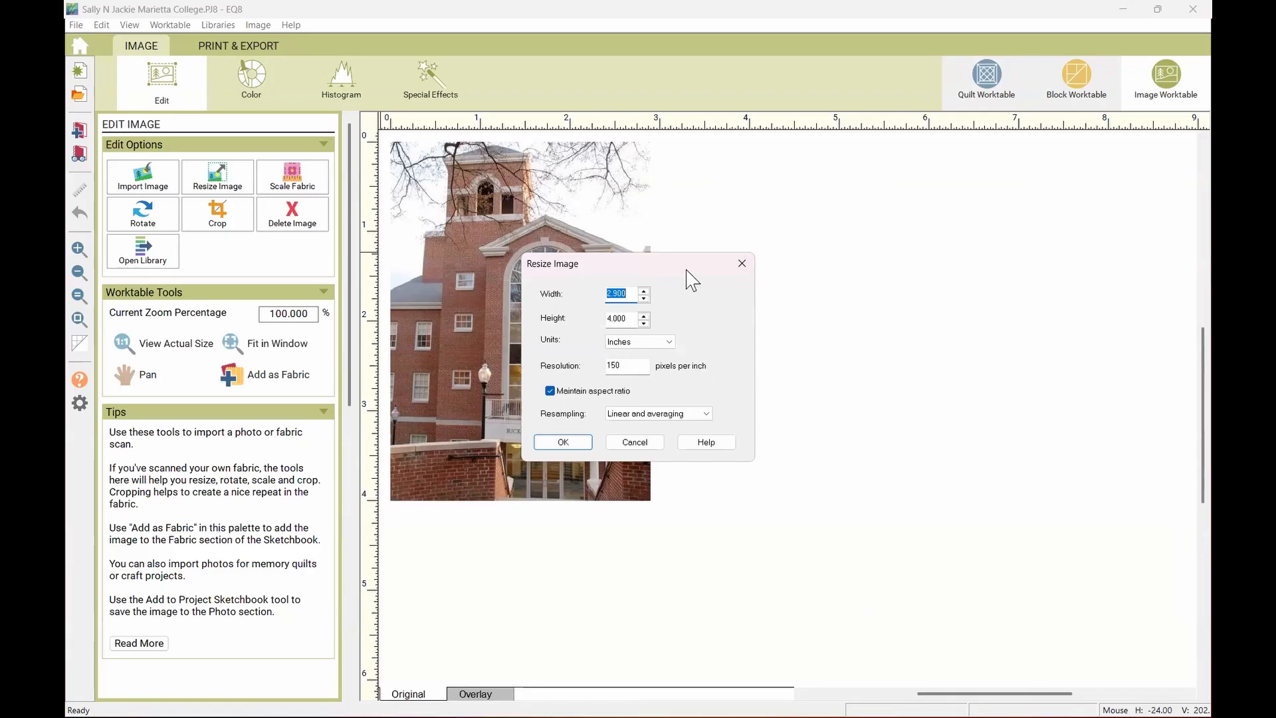
drag(688, 266, 862, 265)
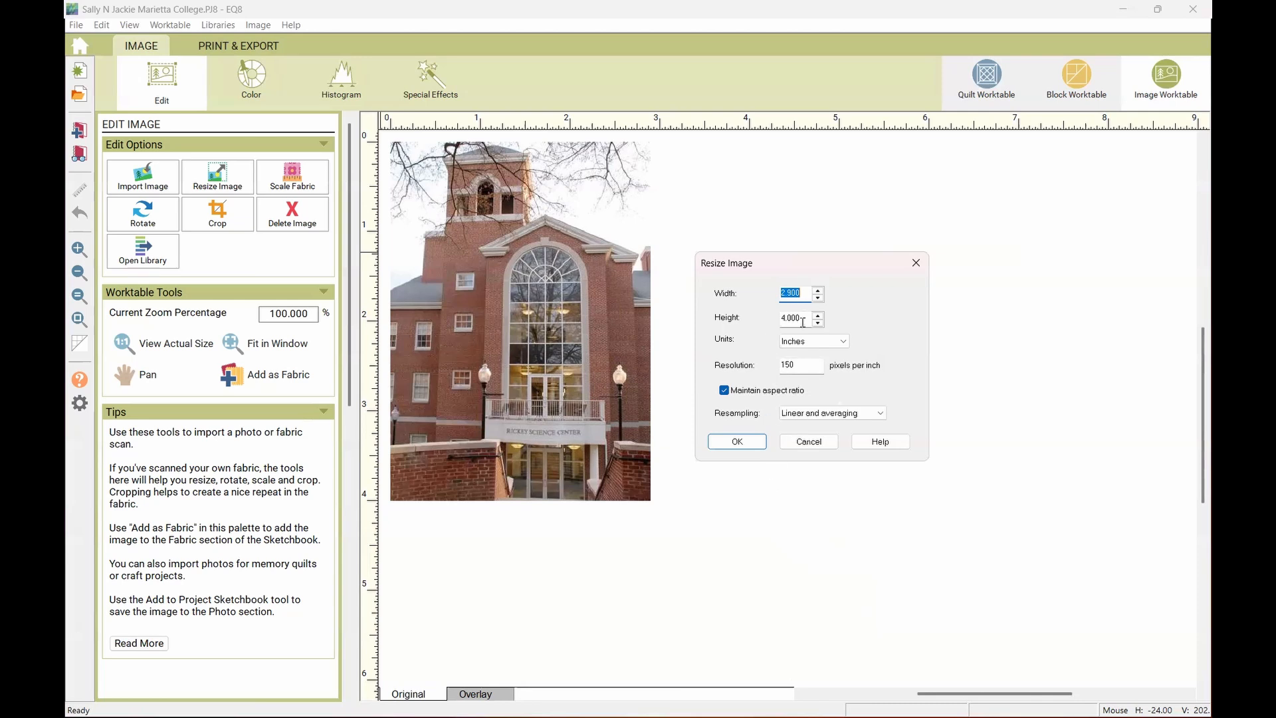
click(842, 341)
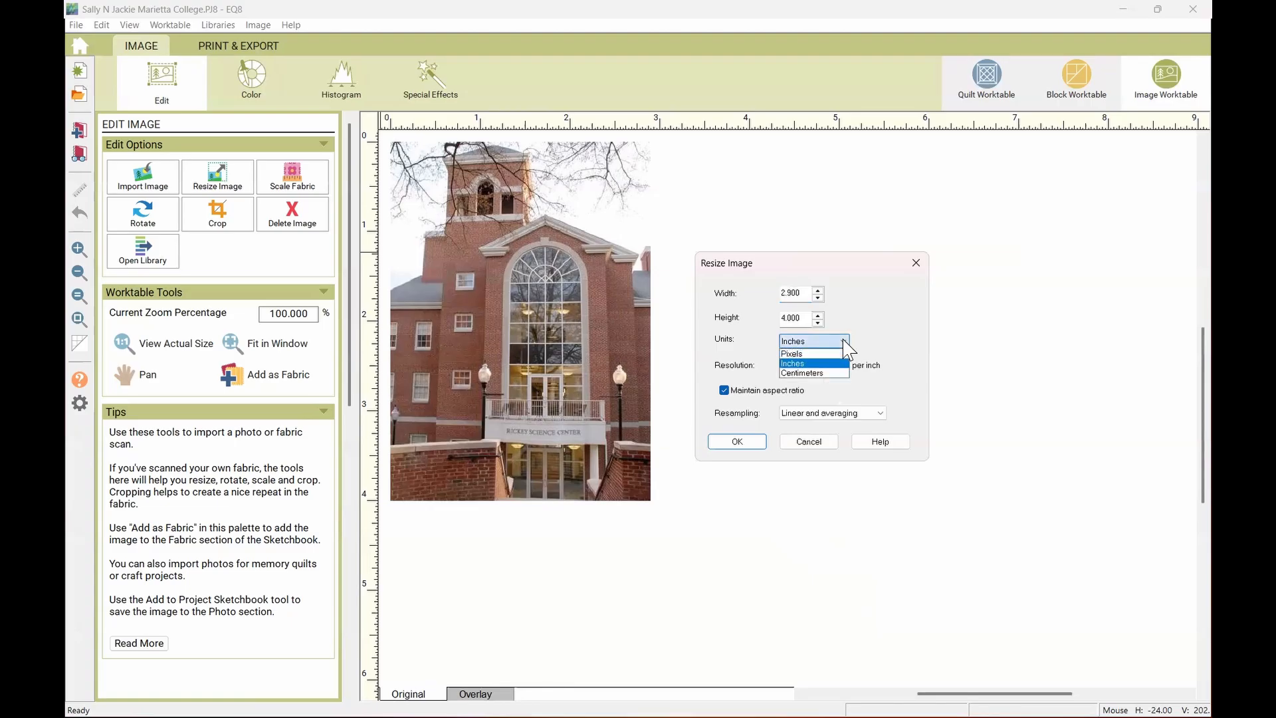
click(844, 341)
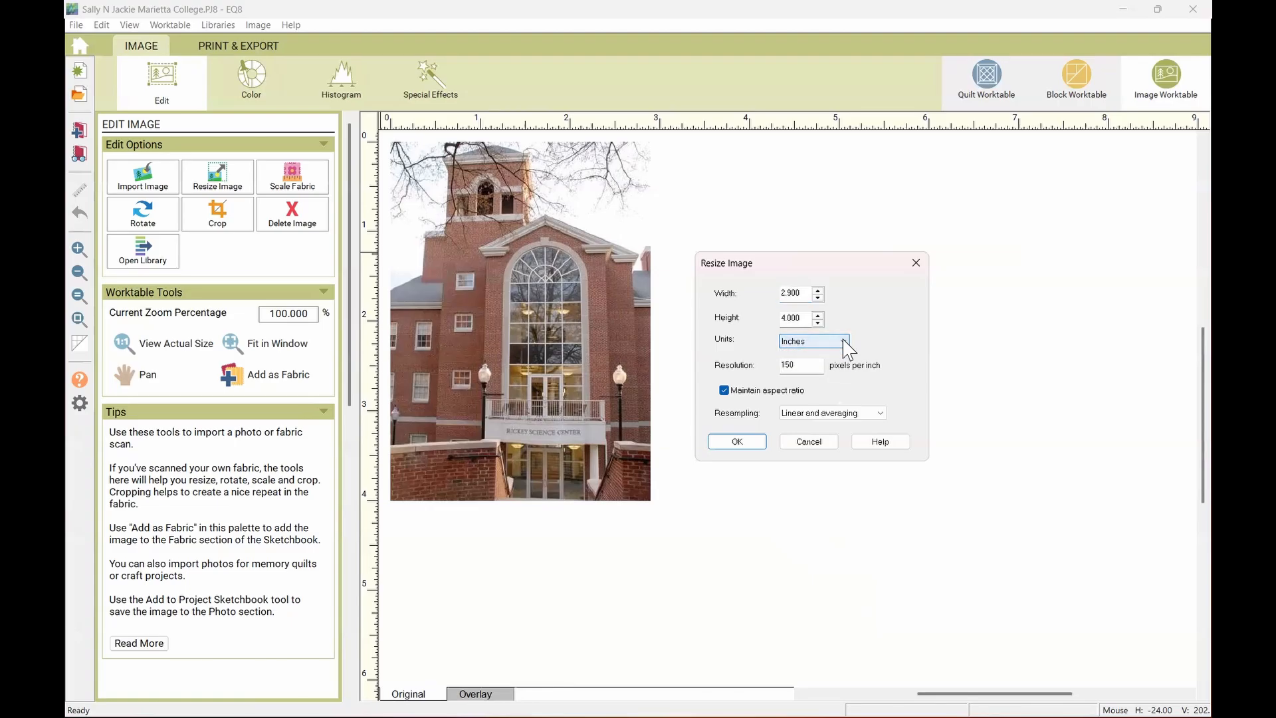
click(843, 340)
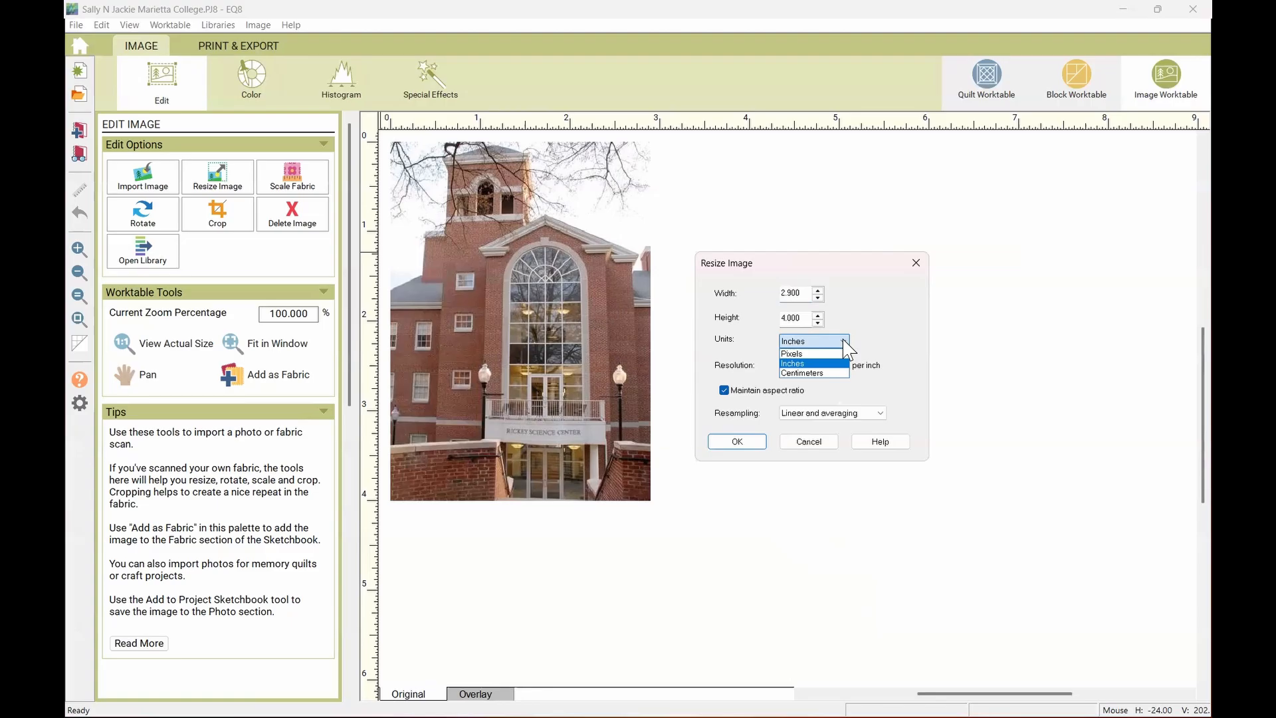
click(843, 341)
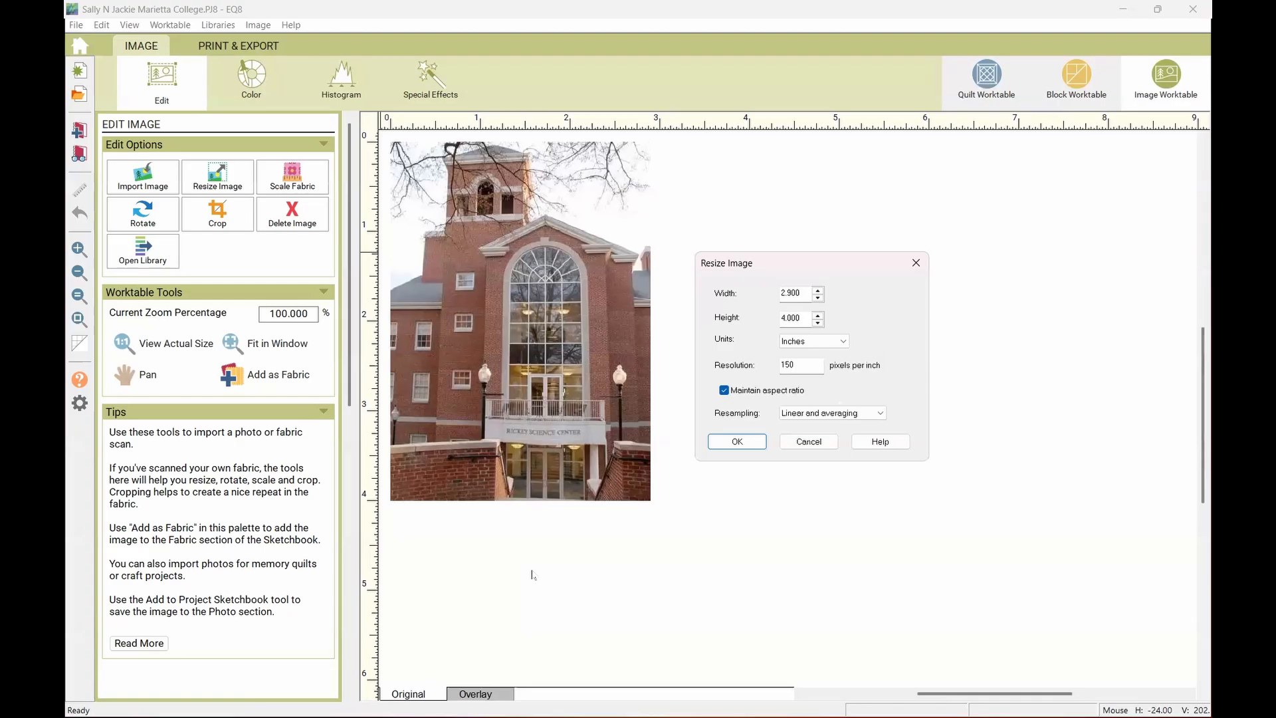
click(738, 442)
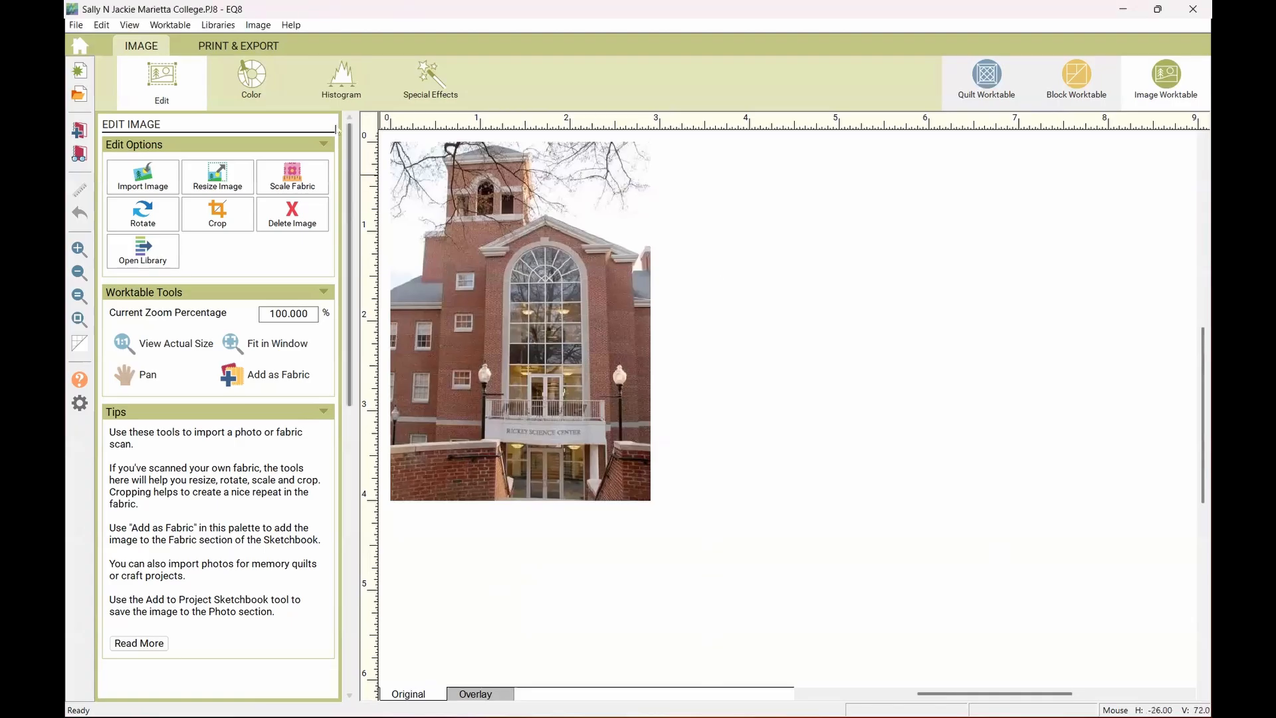
Step: Look over the special-effects filters, the histogram tools and the color tools available for the building photo
click(426, 85)
click(214, 181)
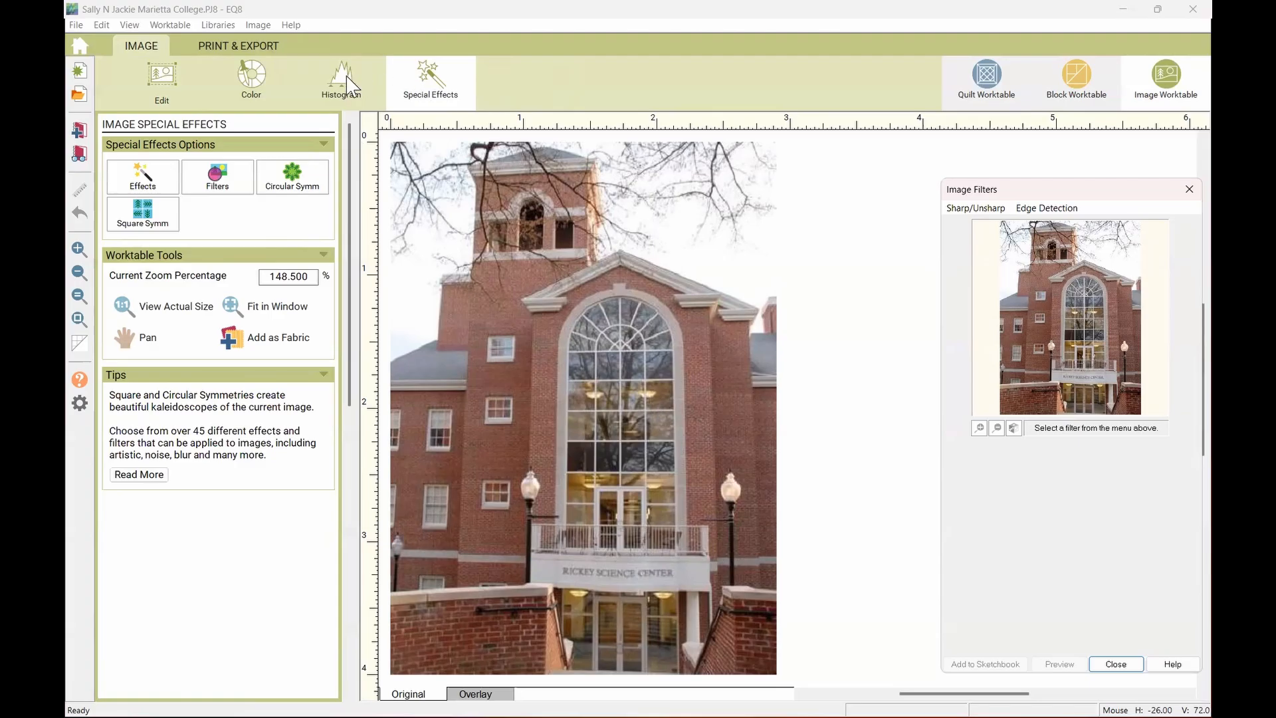
click(1183, 187)
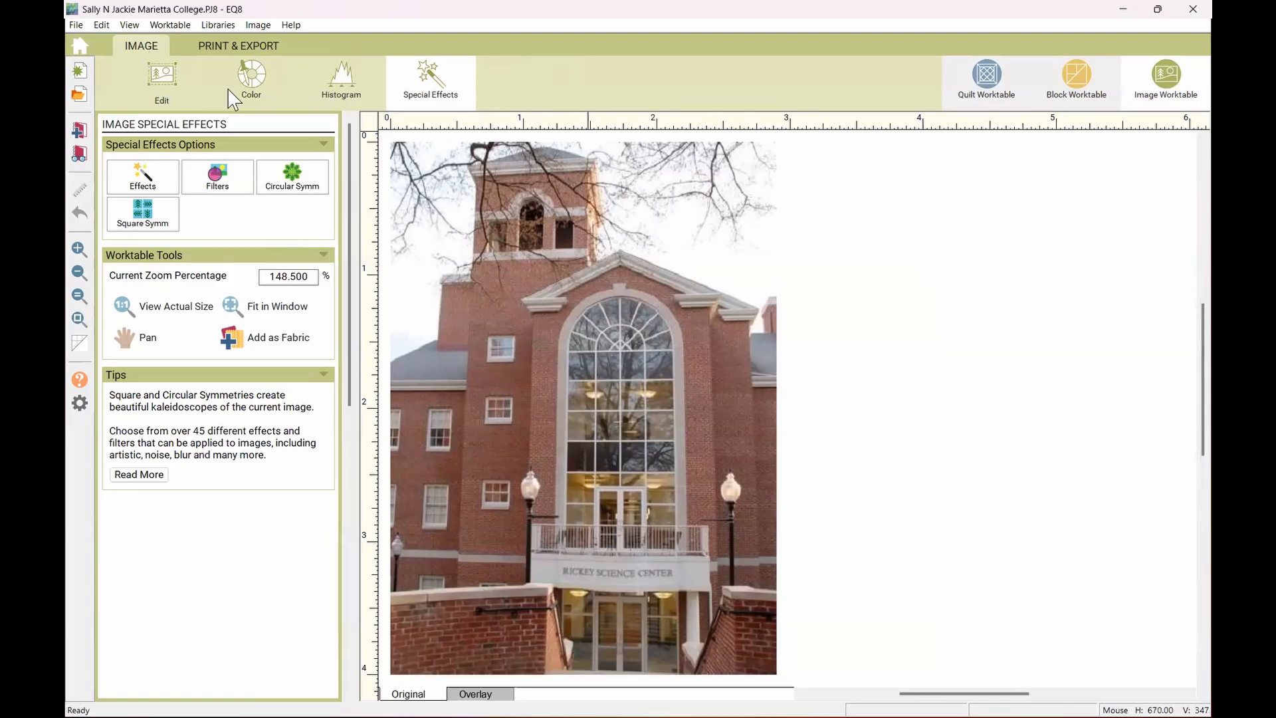
click(340, 90)
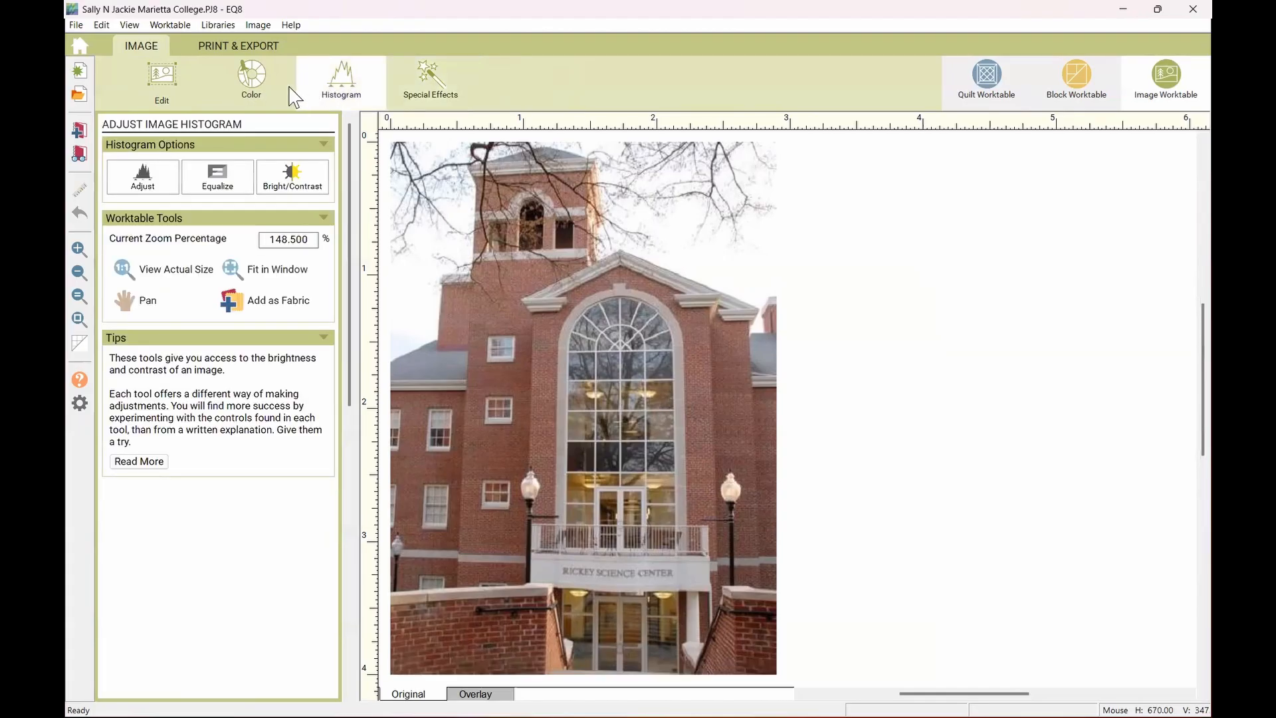
click(253, 94)
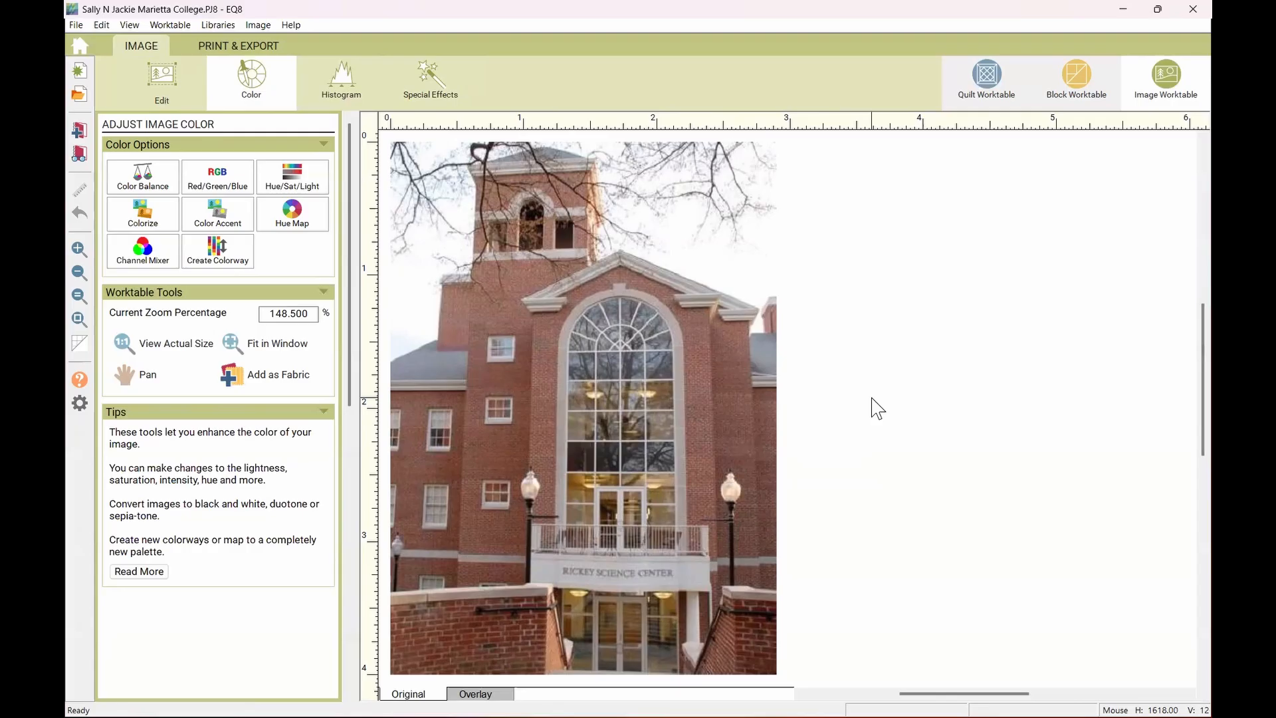
Step: Explore the Hue Map color wheel for the building photo by picking several hue segments, and close it without saving
click(289, 214)
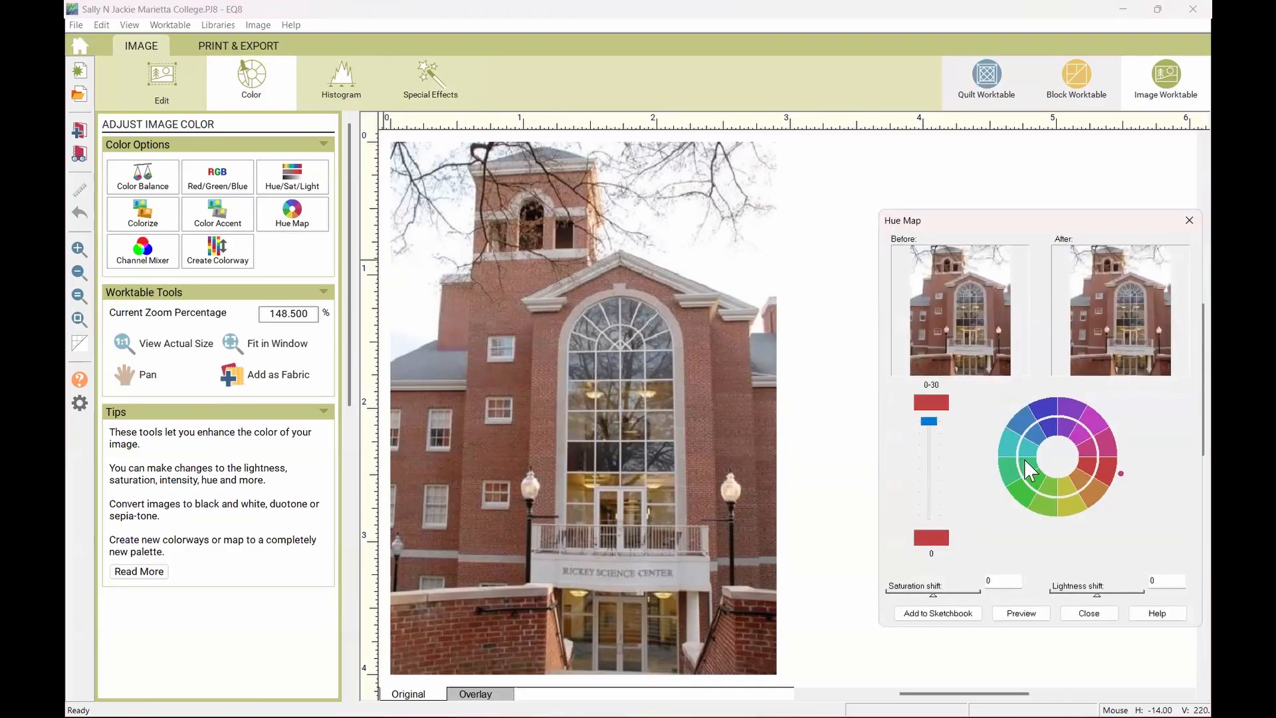
click(1040, 427)
click(1109, 466)
click(1095, 500)
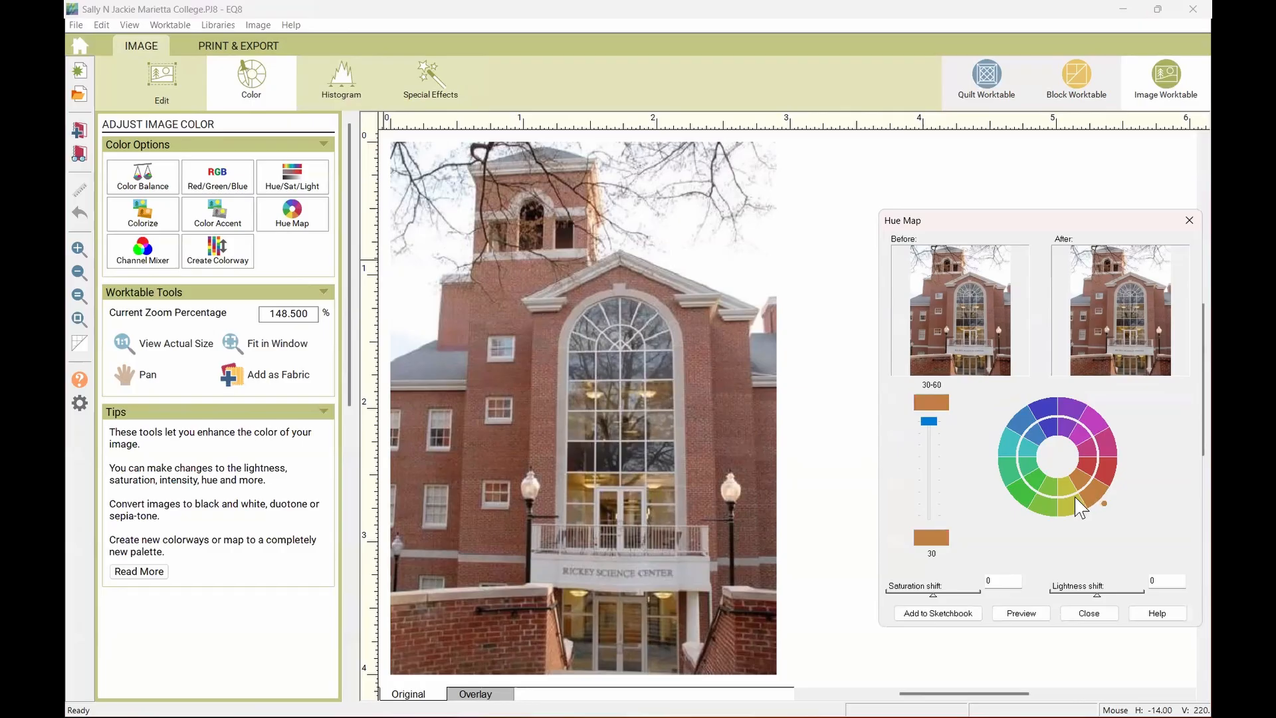
click(1101, 617)
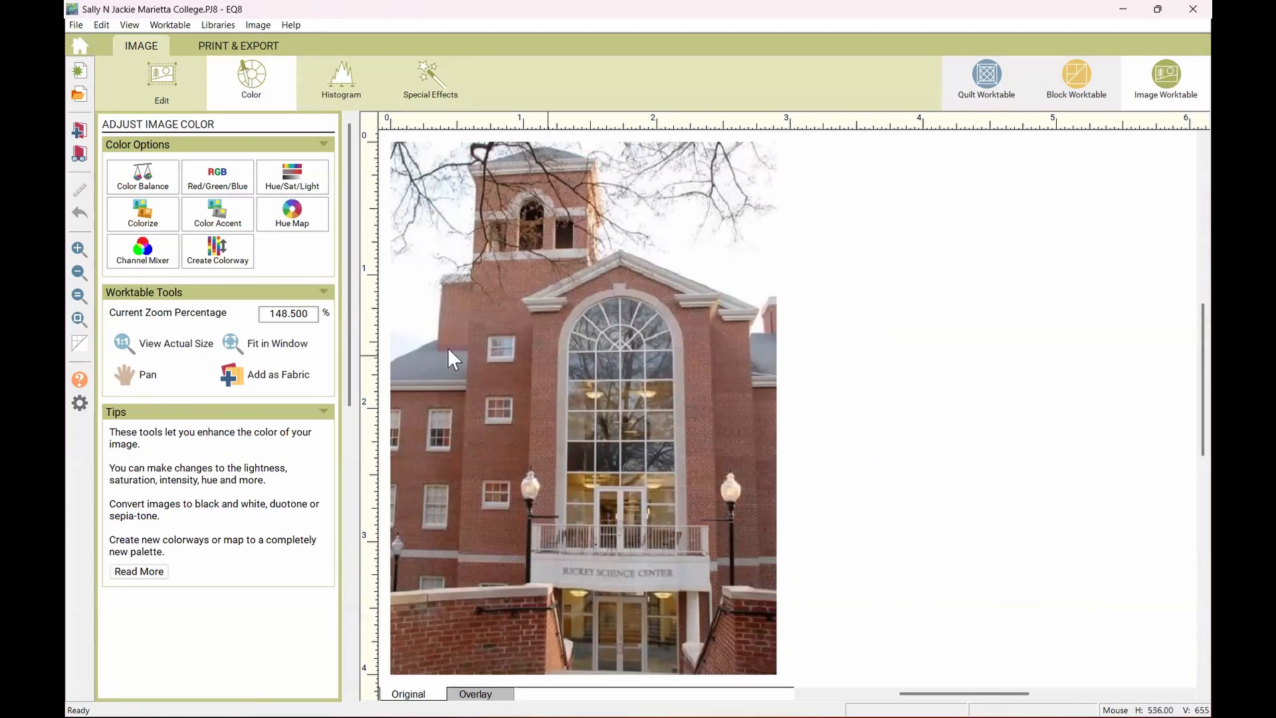
Step: Browse the photos stored in the project sketchbook for names that include sizes, and close the sketchbook
click(80, 154)
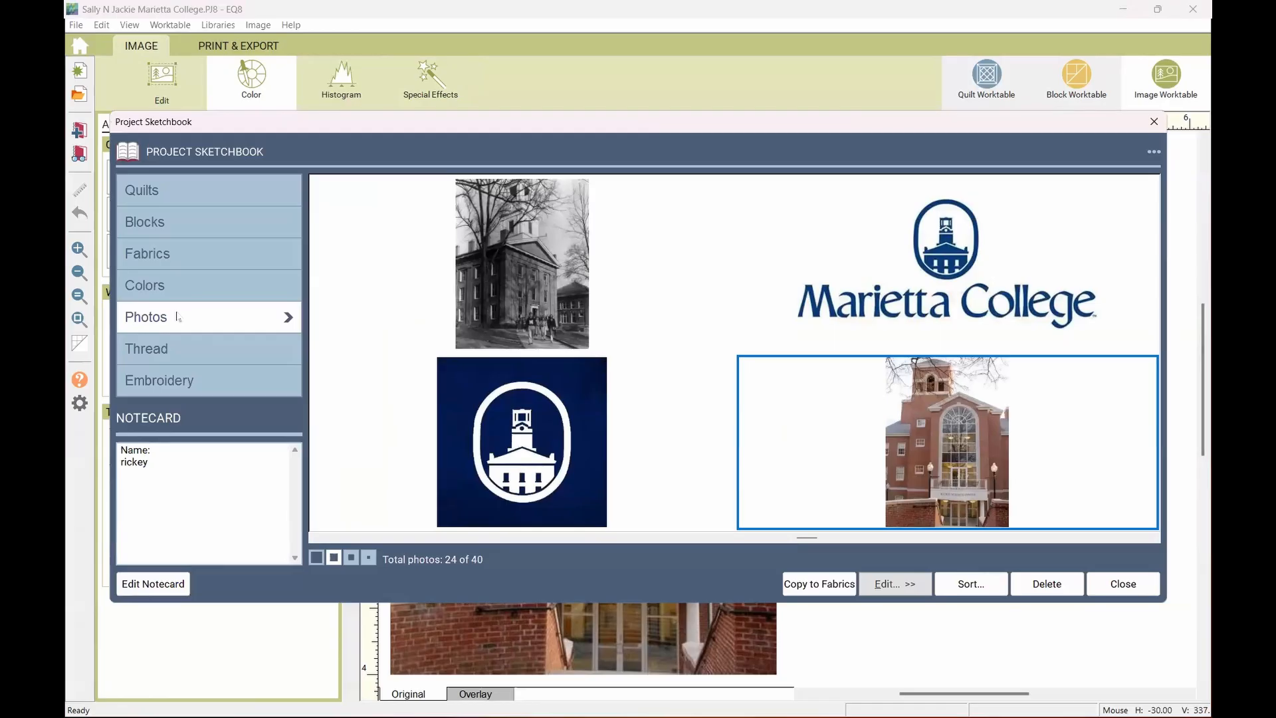
click(1042, 539)
click(1042, 540)
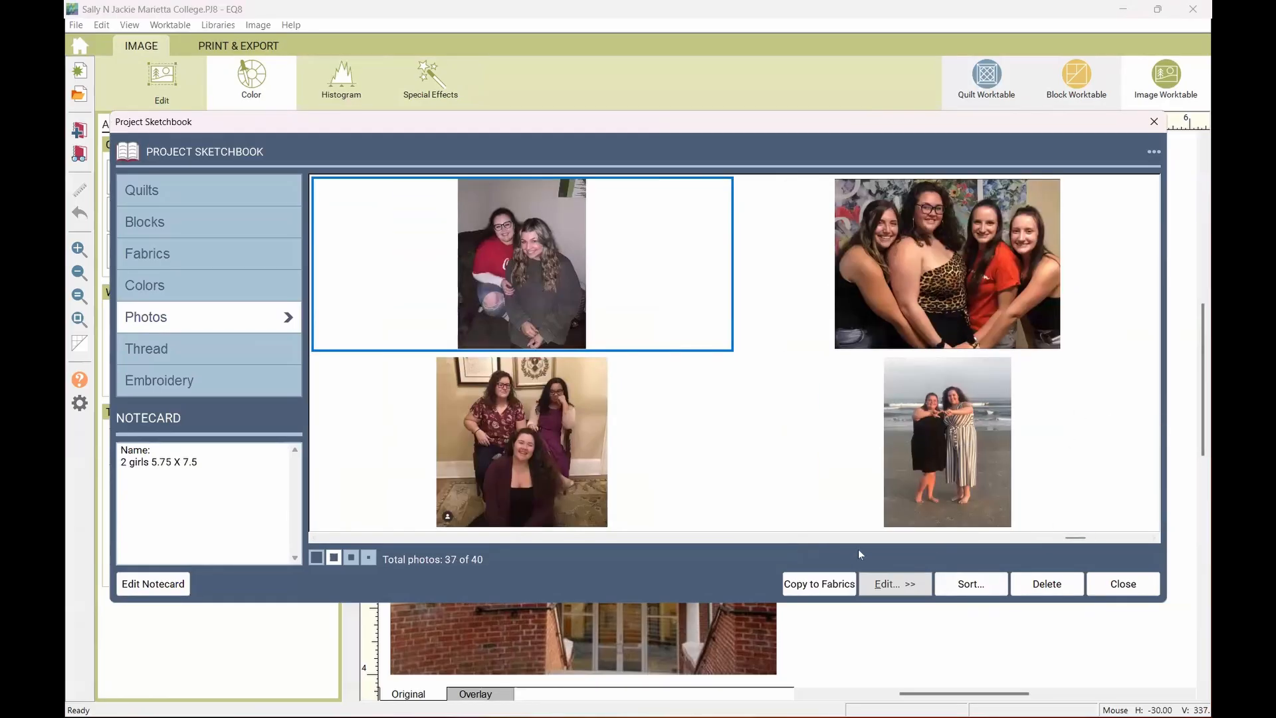
click(775, 538)
click(774, 540)
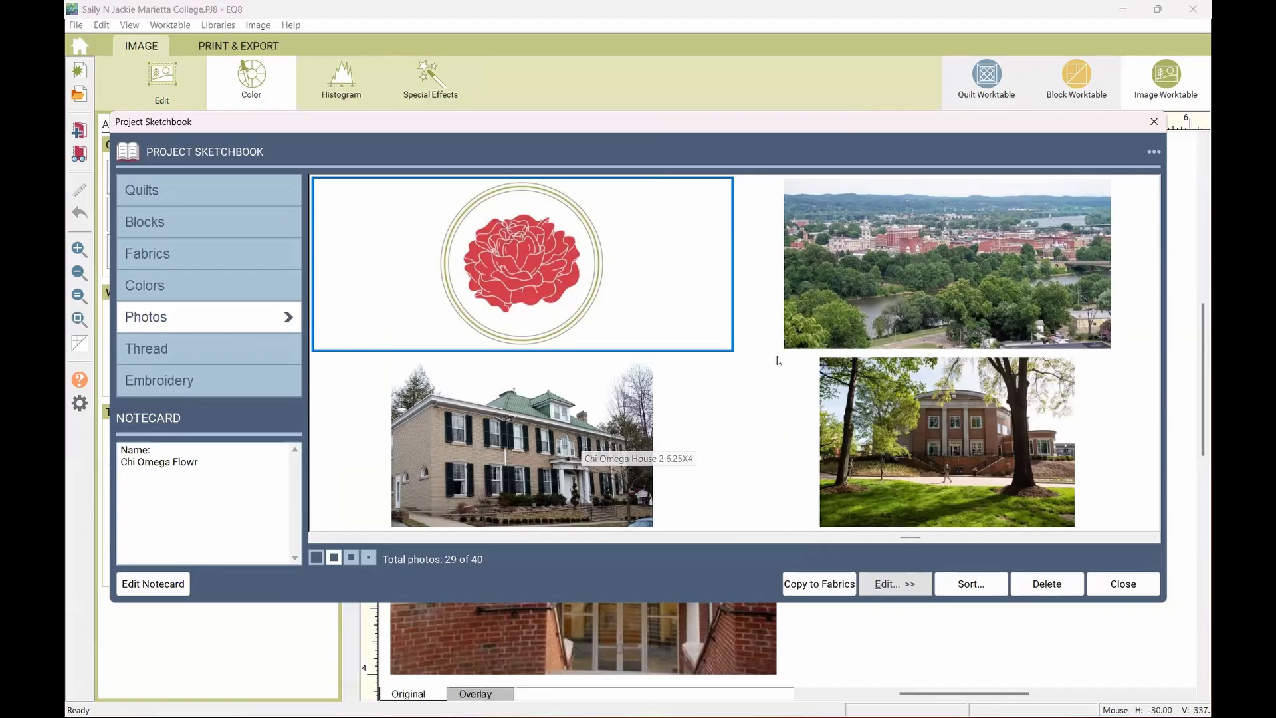
click(1117, 582)
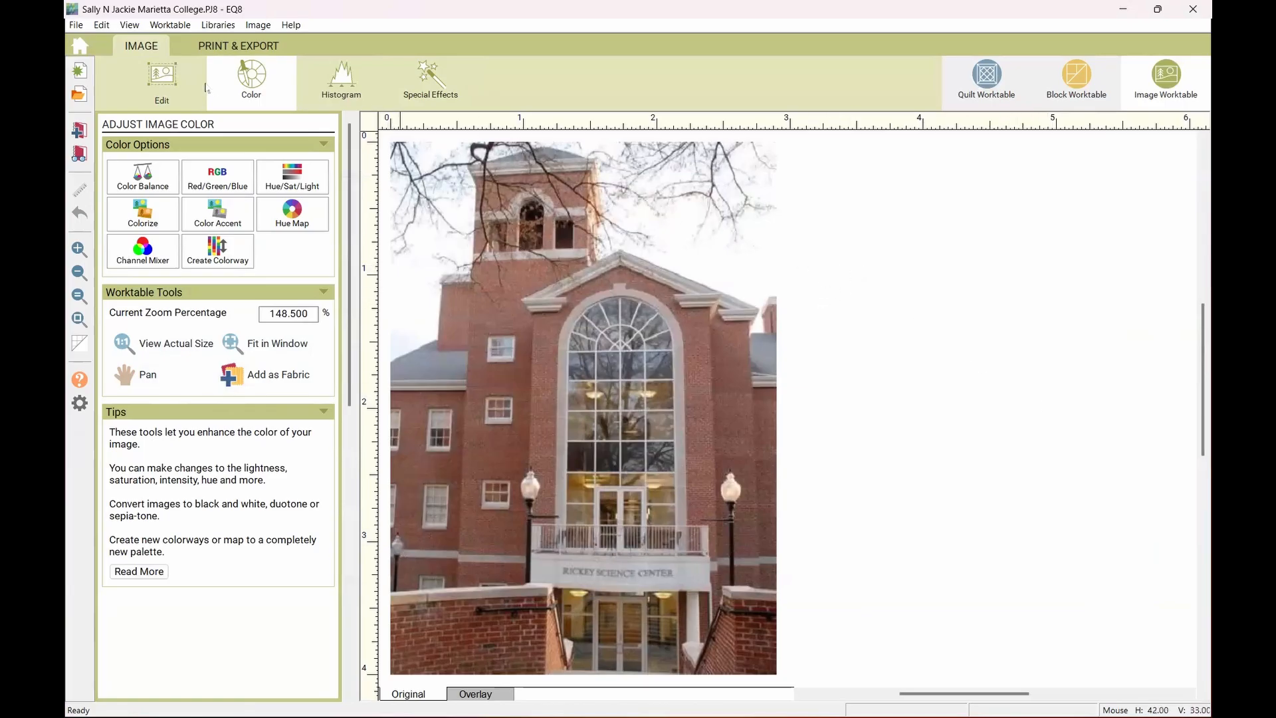
Step: Return to the quilt design, inspect the custom set layout and available layout styles, and glance at the Block Worktable
click(162, 80)
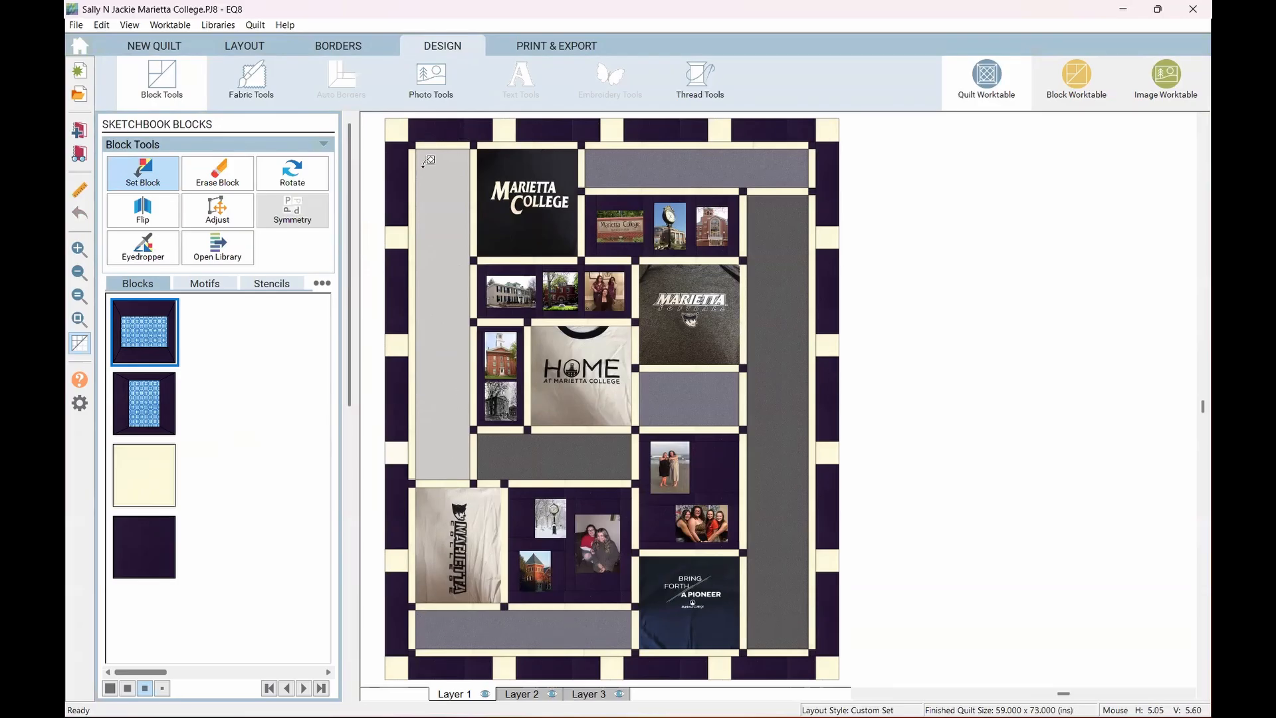
click(244, 48)
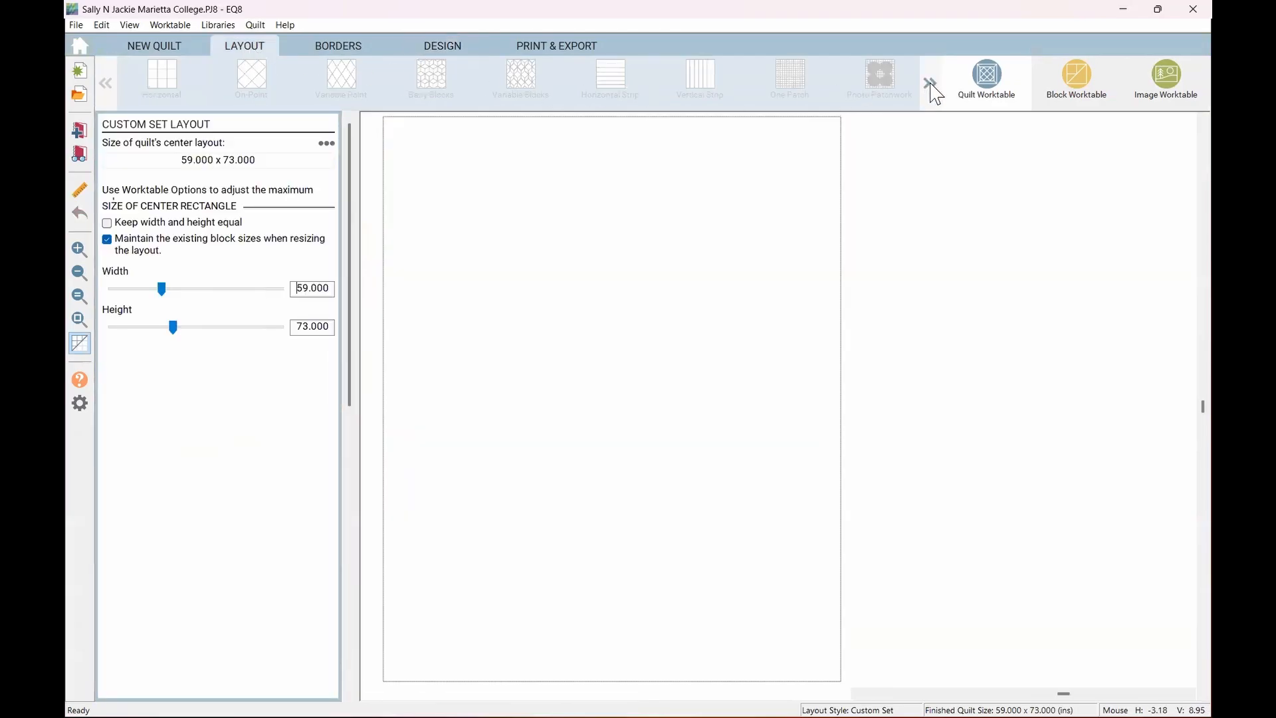
click(930, 82)
click(930, 82)
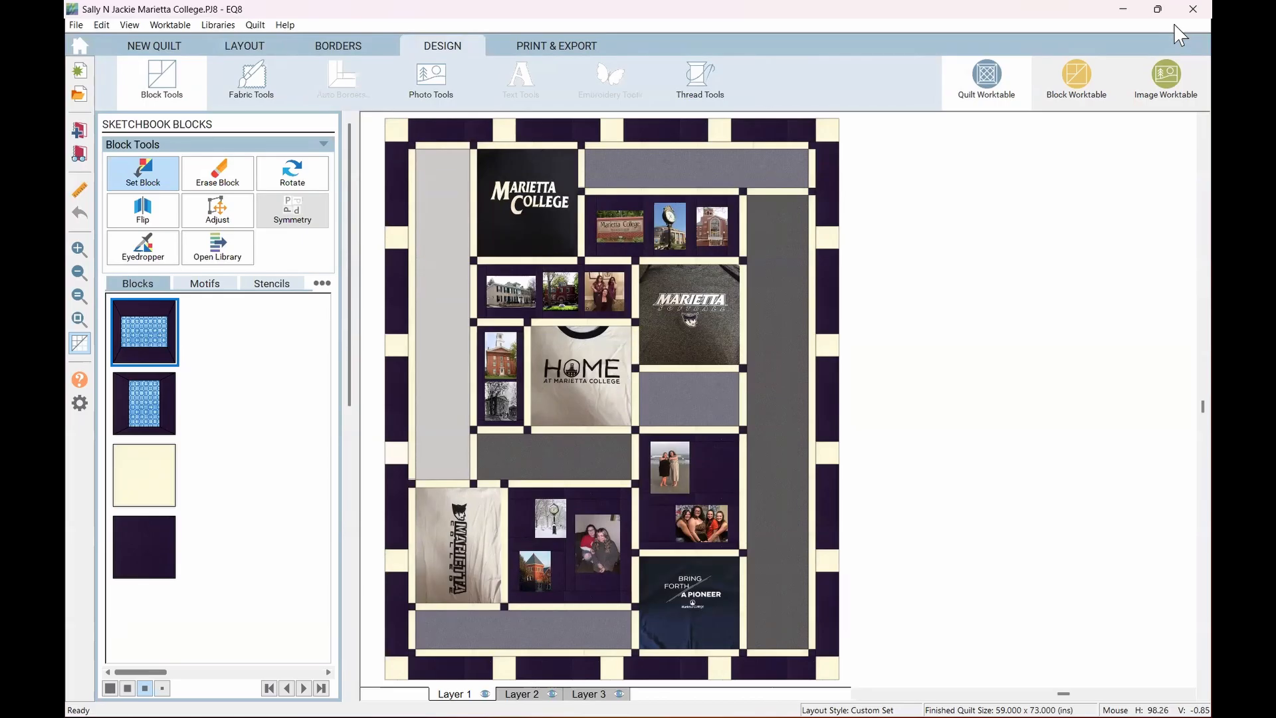
click(1078, 77)
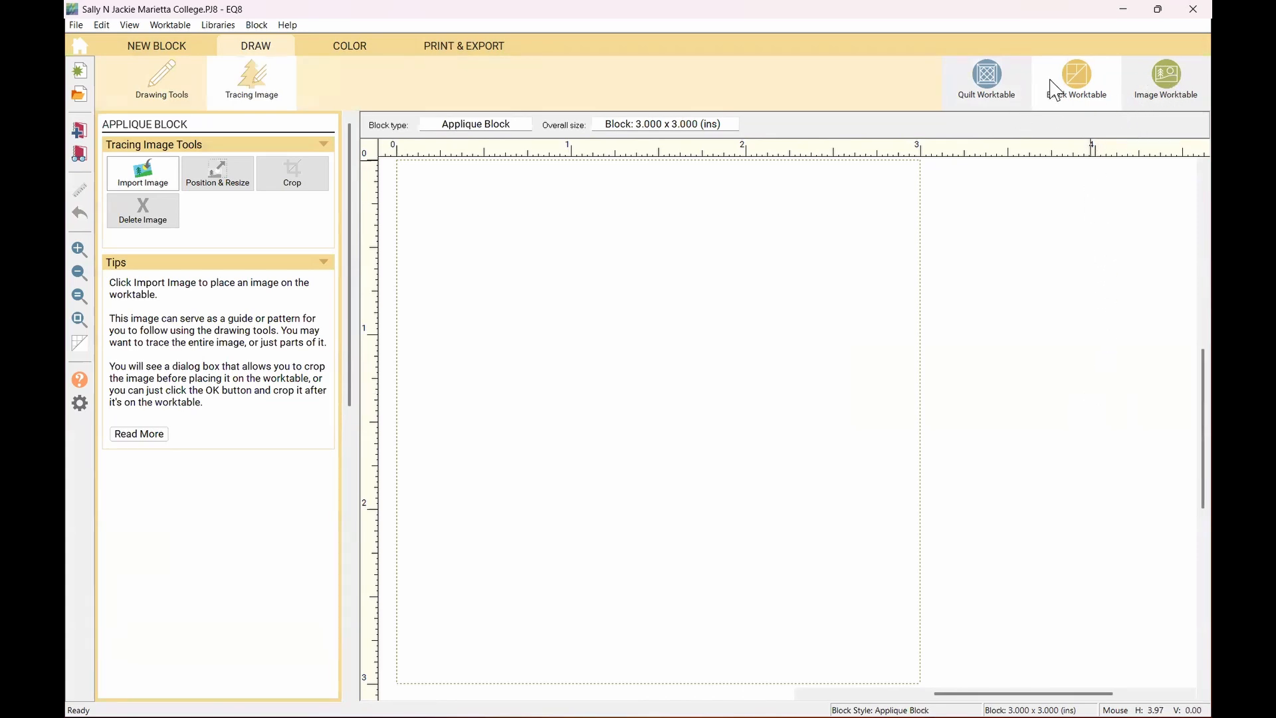
click(987, 81)
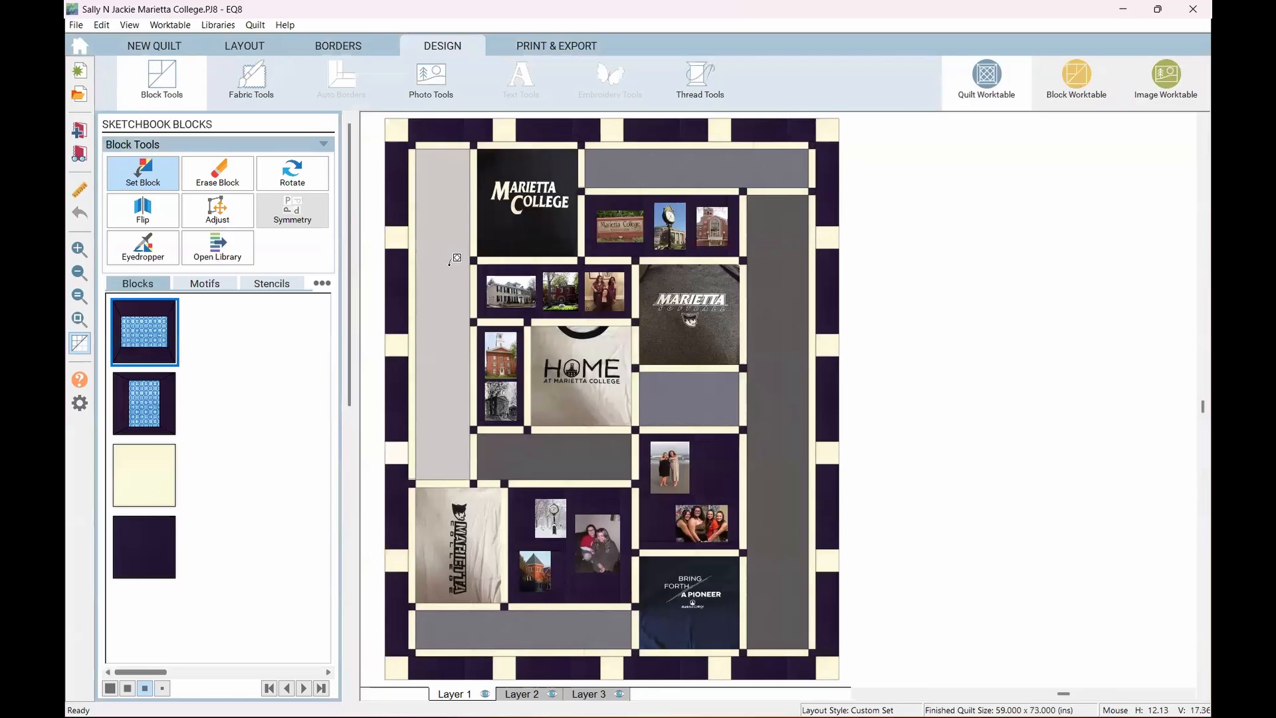
Step: Select the clock photo on Layer 2 of the quilt and open its photo printing settings
click(547, 43)
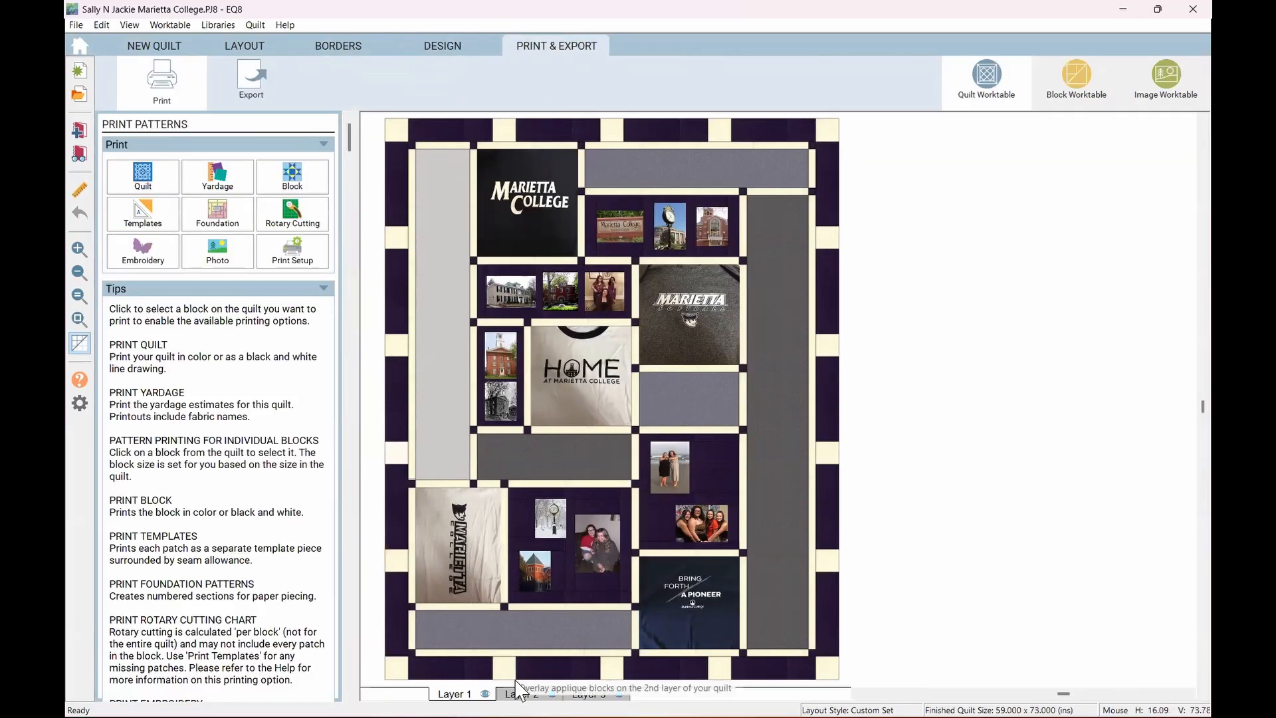
click(518, 691)
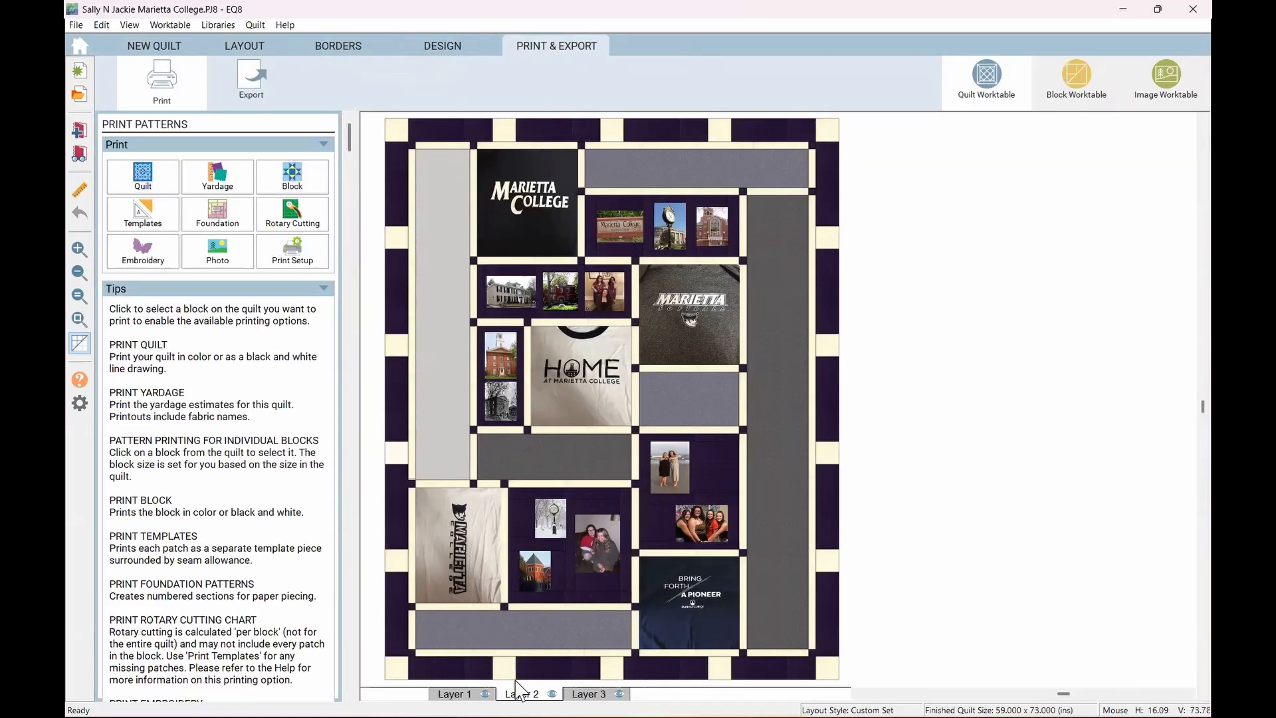
click(667, 222)
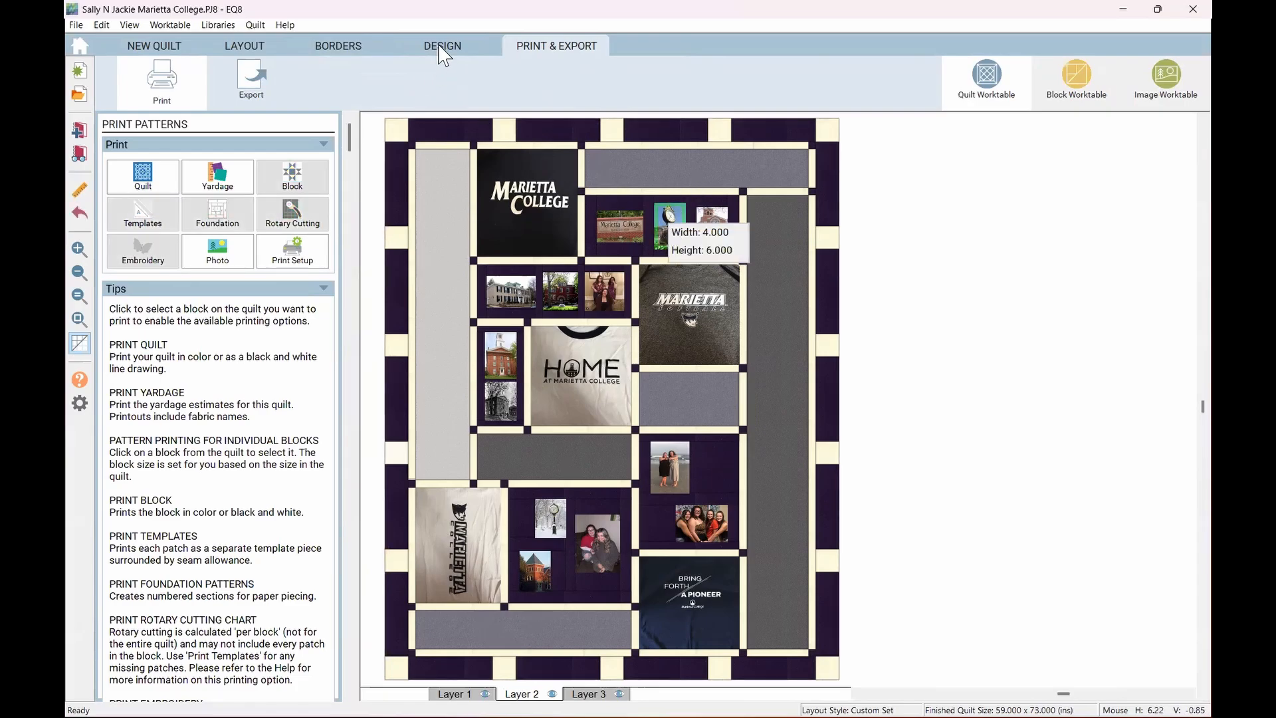
click(212, 250)
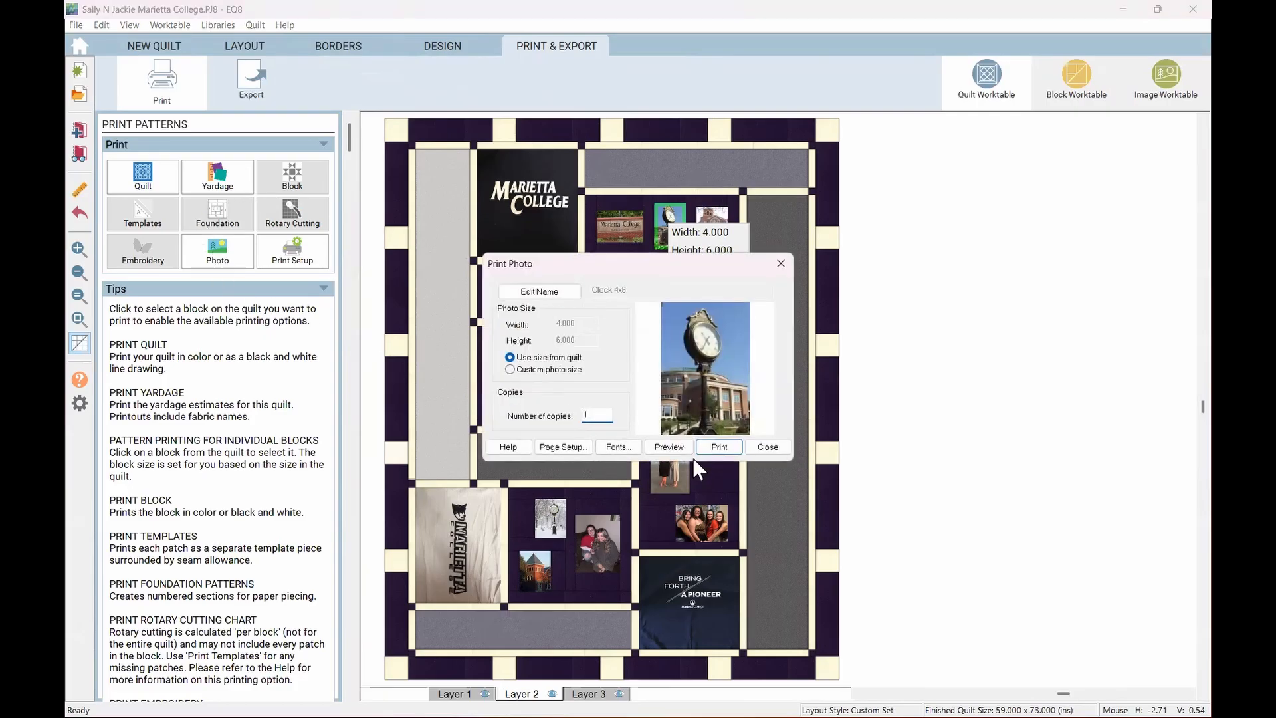
Step: Preview the clock photo's printout using the size from the quilt, and return to the print settings
click(668, 447)
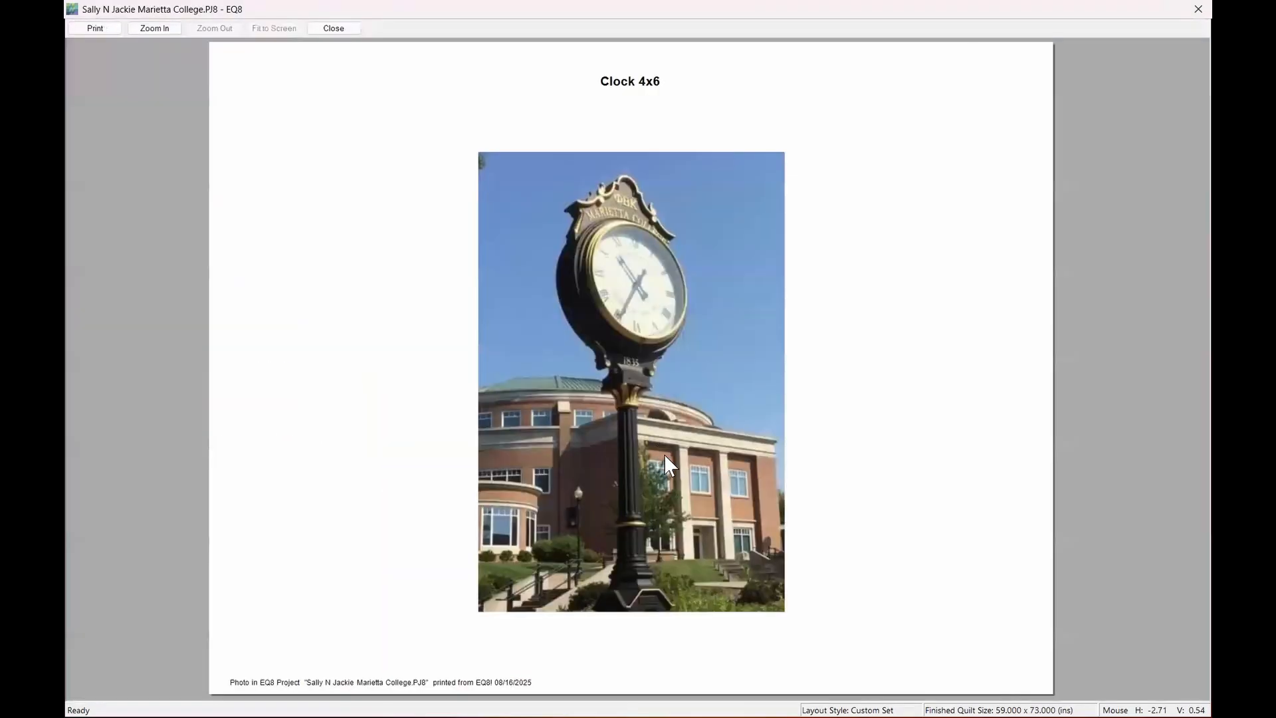
click(334, 27)
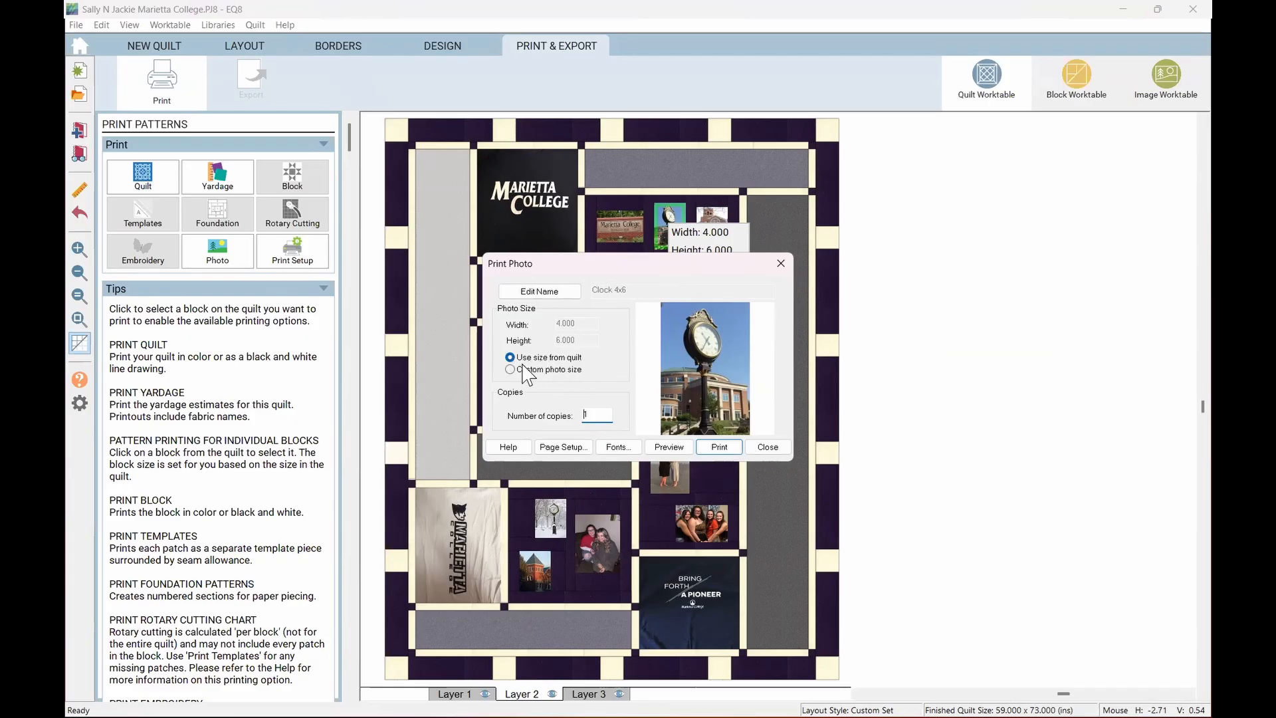
click(669, 448)
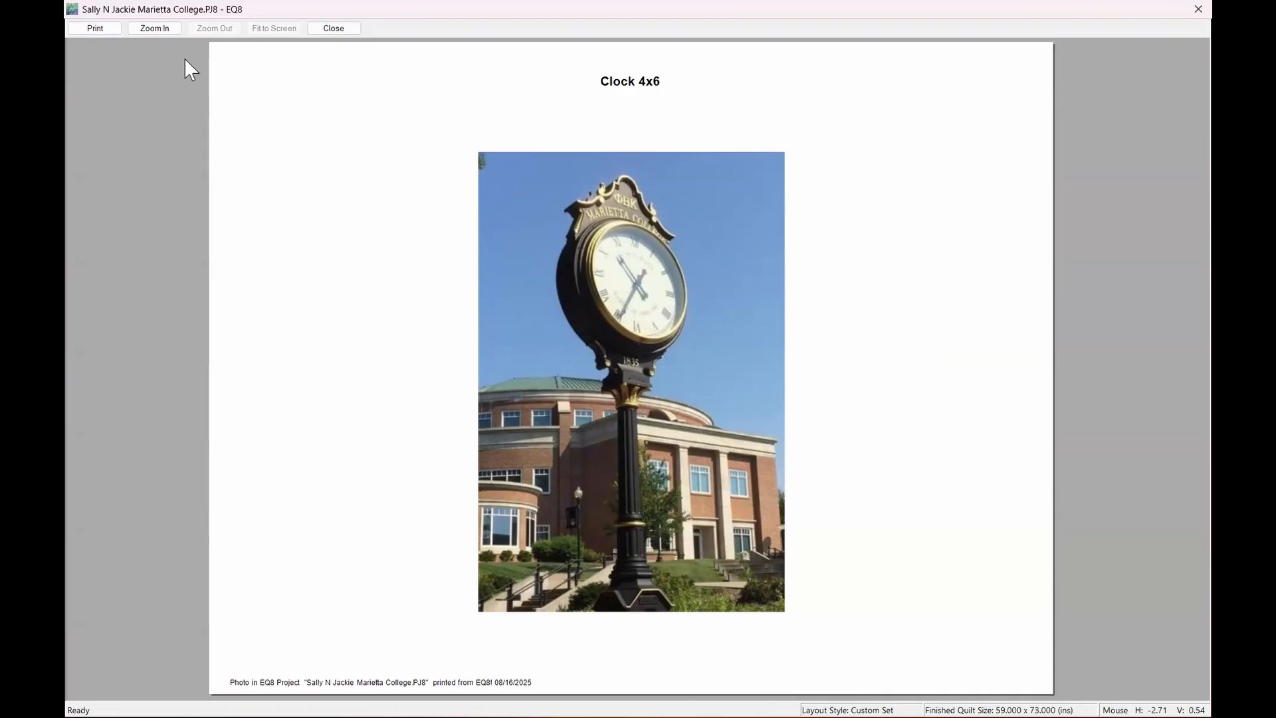
click(332, 28)
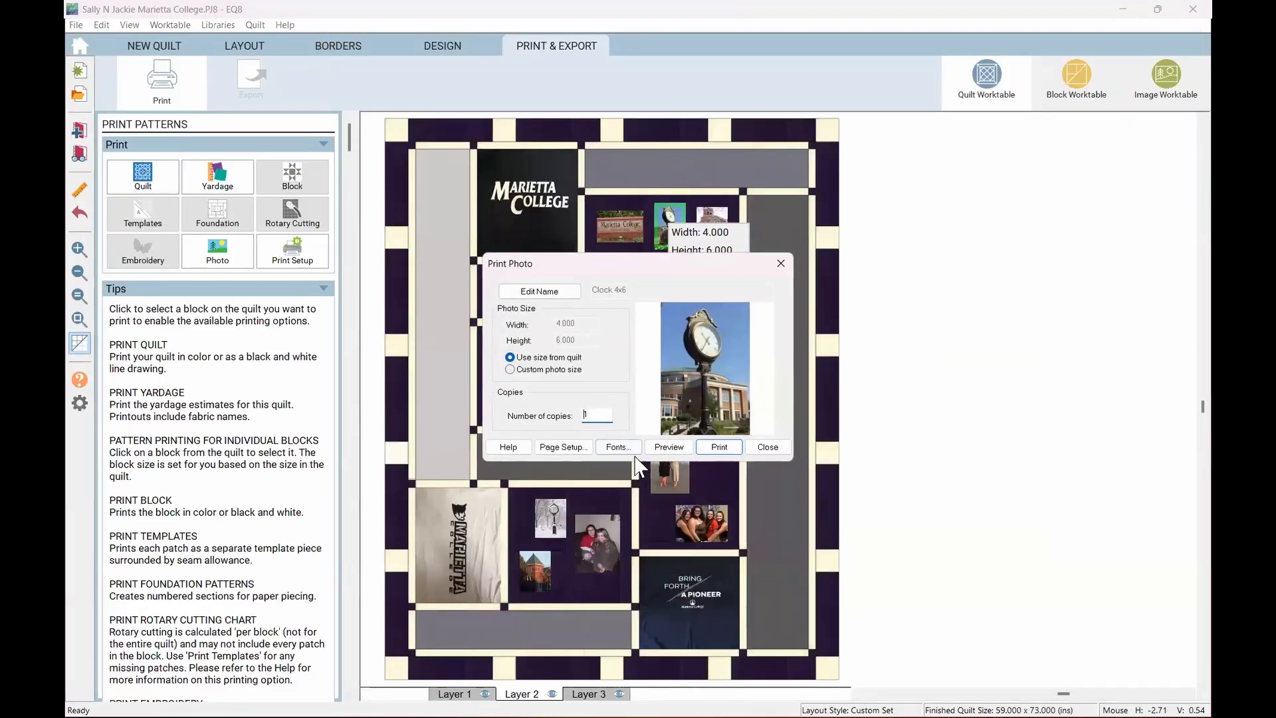